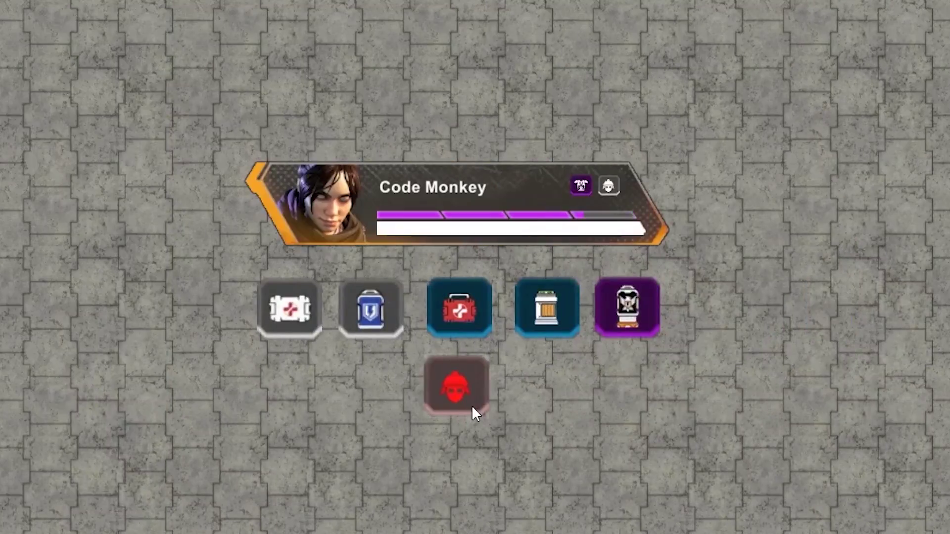
# Select SpritesheetMaterial_Blur to show its Shader Graphs/Blur shader with Blur Amount 0
pyautogui.click(474, 404)
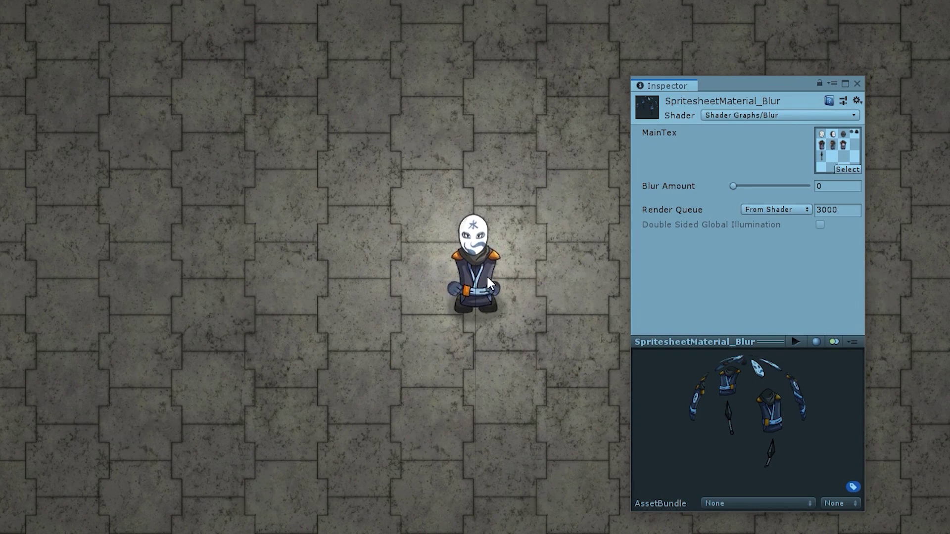
# Drag the material's Blur Amount slider from 0 up to 1.2 to blur the ninja sprite
pyautogui.moveTo(734, 187)
pyautogui.mouseDown()
pyautogui.moveTo(747, 187)
pyautogui.moveTo(724, 197)
pyautogui.mouseUp()
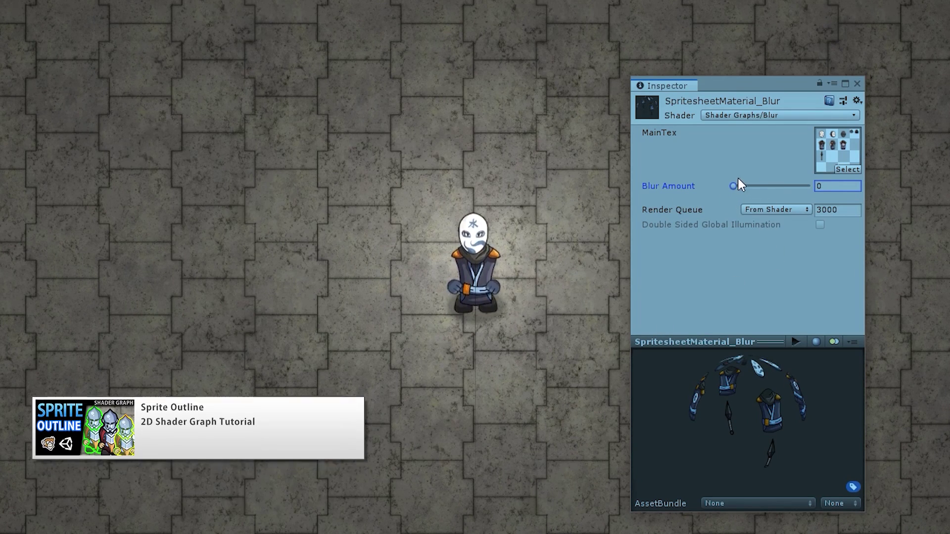
pyautogui.moveTo(737, 185)
pyautogui.mouseDown()
pyautogui.moveTo(754, 183)
pyautogui.moveTo(729, 184)
pyautogui.mouseUp()
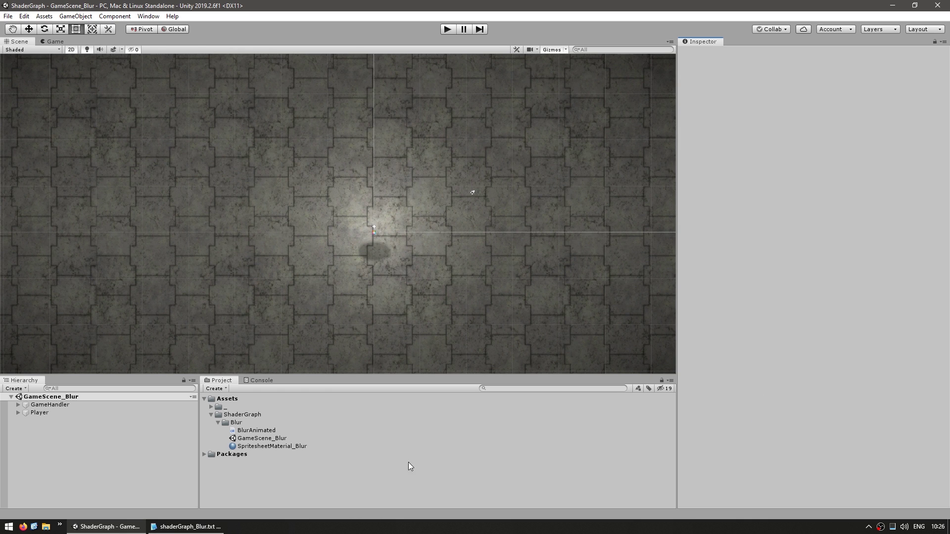
# Create a Sprite Lit shader graph named Blur in the Blur folder and open it
pyautogui.rightClick(233, 423)
pyautogui.moveTo(278, 177)
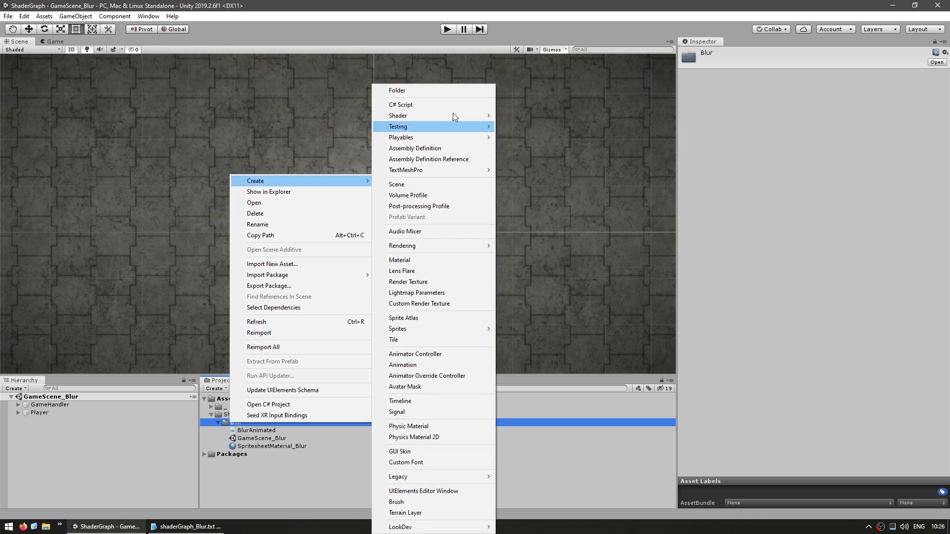
pyautogui.moveTo(428, 117)
pyautogui.moveTo(535, 165)
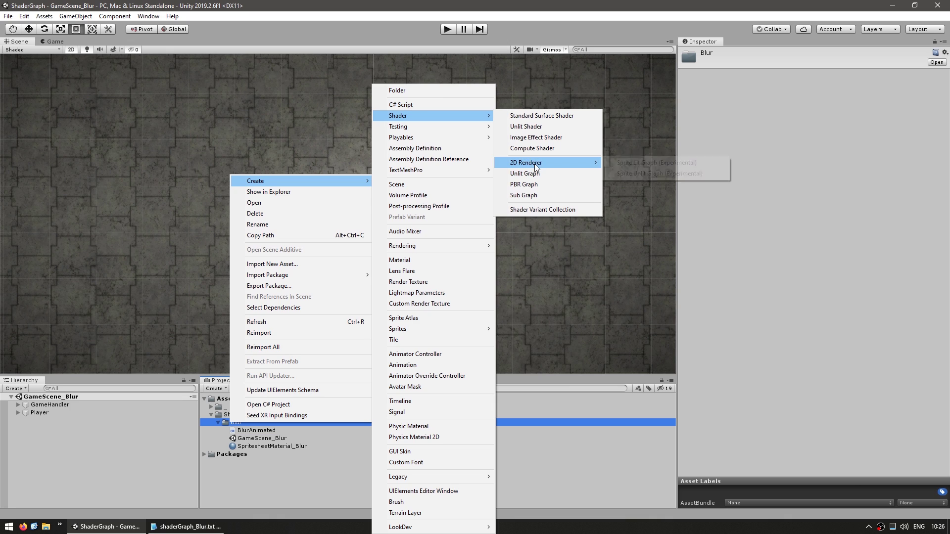
pyautogui.click(656, 164)
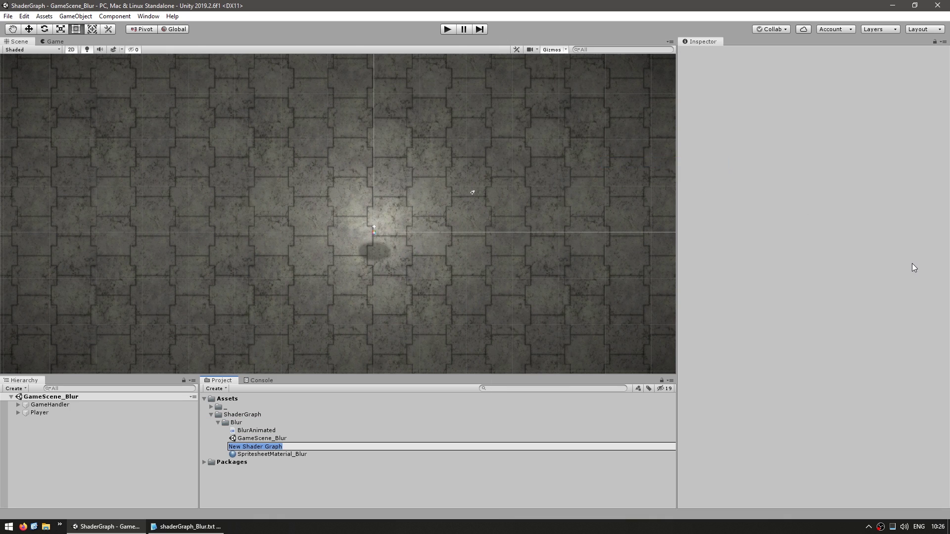
pyautogui.write('Blur')
pyautogui.press('Return')
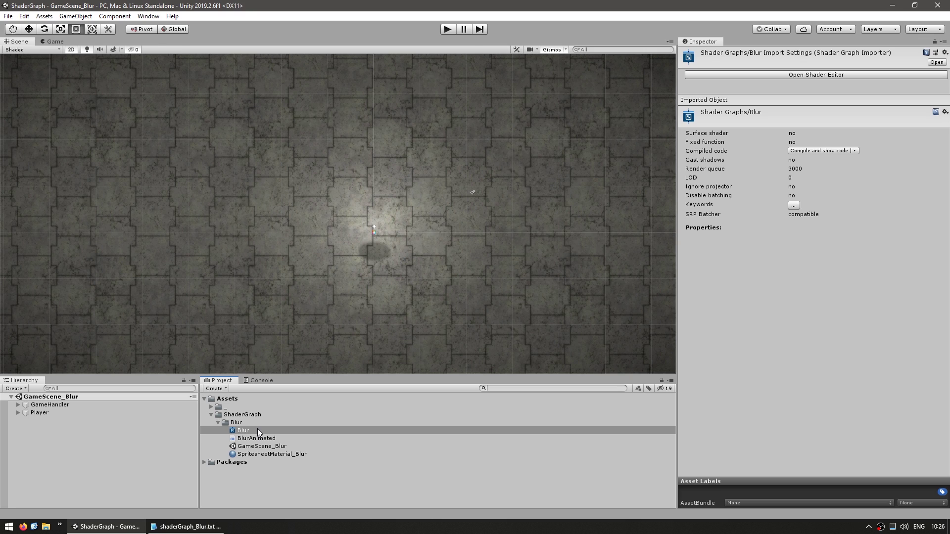
pyautogui.doubleClick(257, 429)
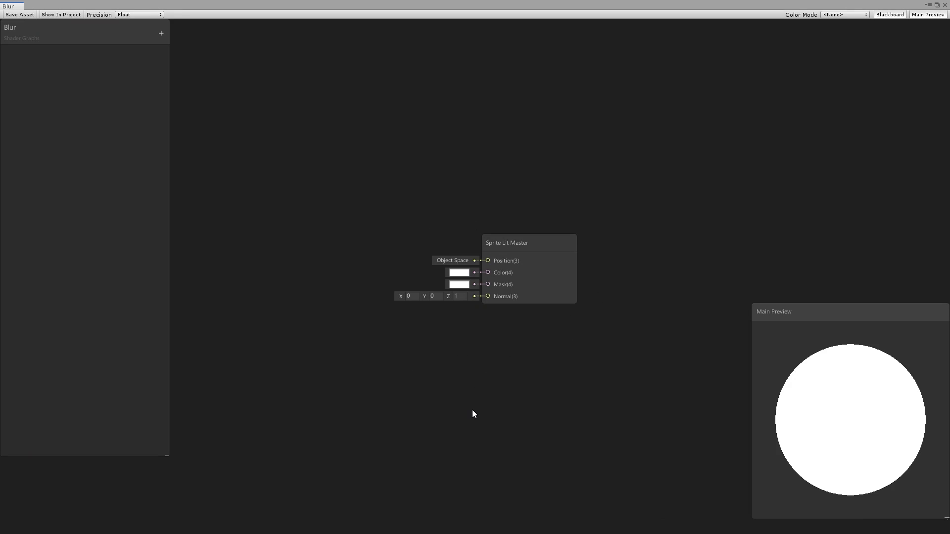
# Add a Texture2D property named MainTex with reference _MainTex
pyautogui.click(161, 34)
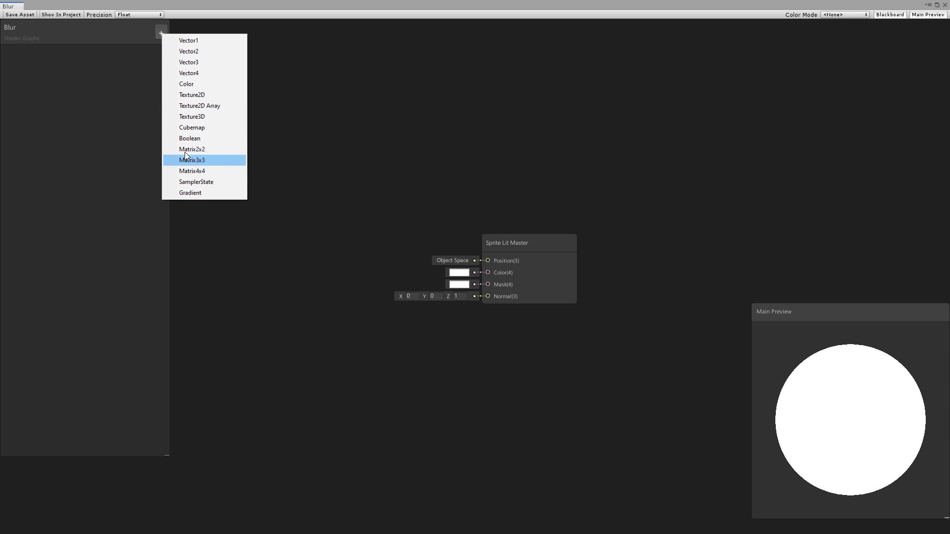
pyautogui.click(191, 97)
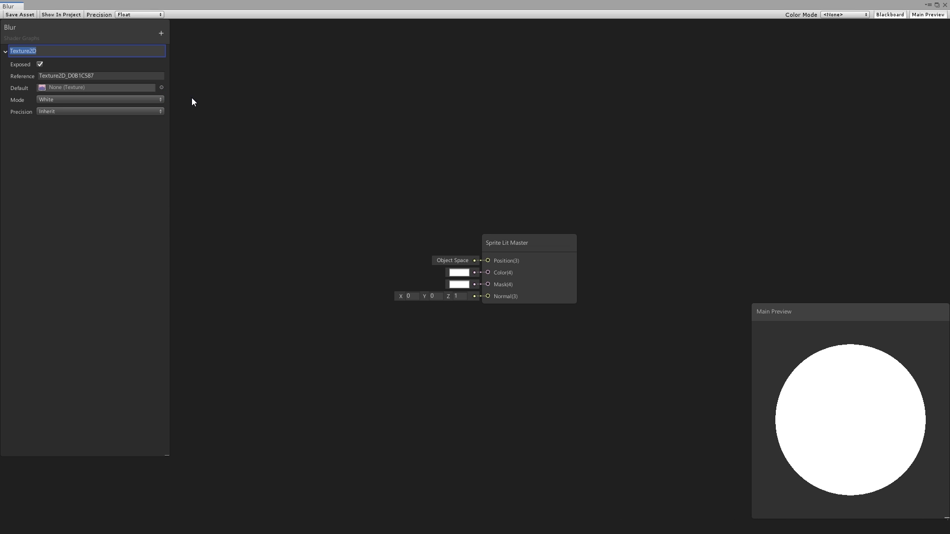
pyautogui.write('MainTex')
pyautogui.press('Return')
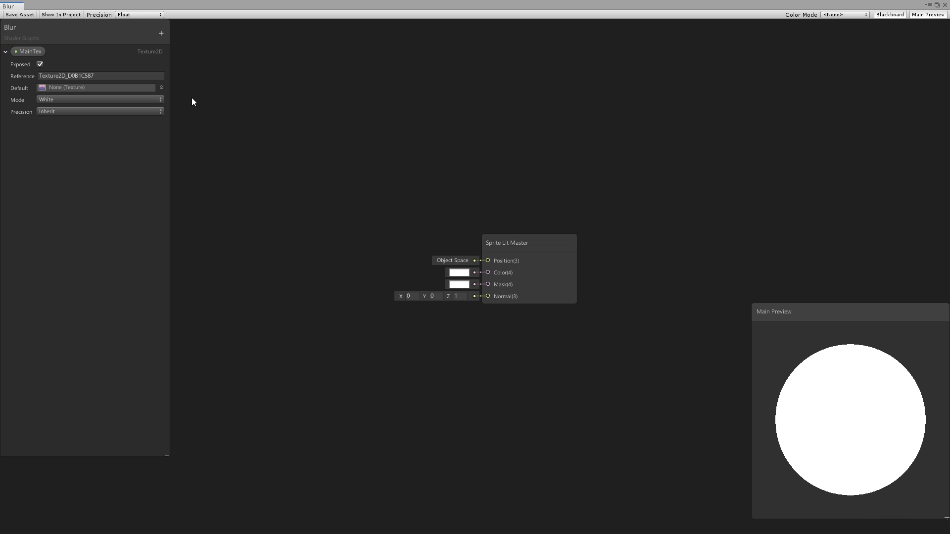
pyautogui.click(125, 76)
pyautogui.write('_MainTex')
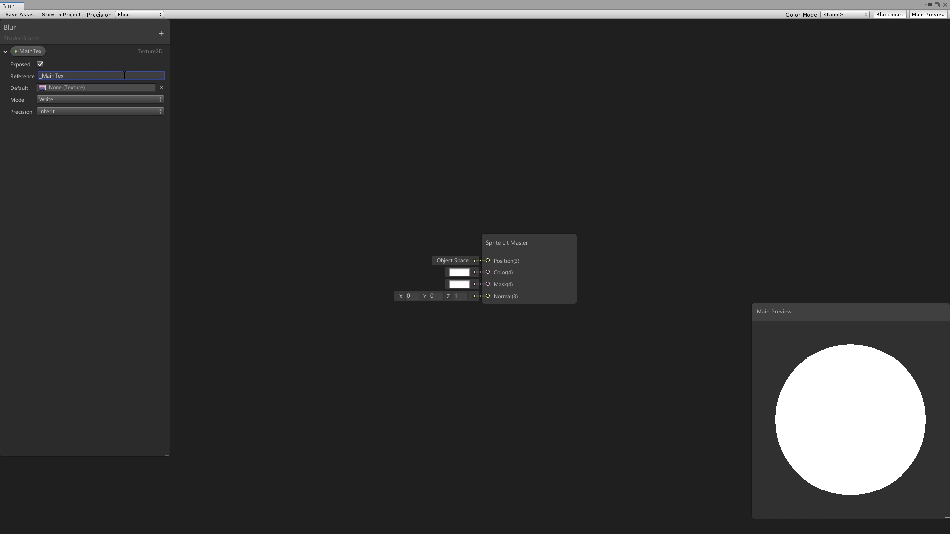
pyautogui.press('Return')
# Set MainTex's default to Healer_512, place it on the graph, and add a Sample Texture 2D node
pyautogui.click(162, 87)
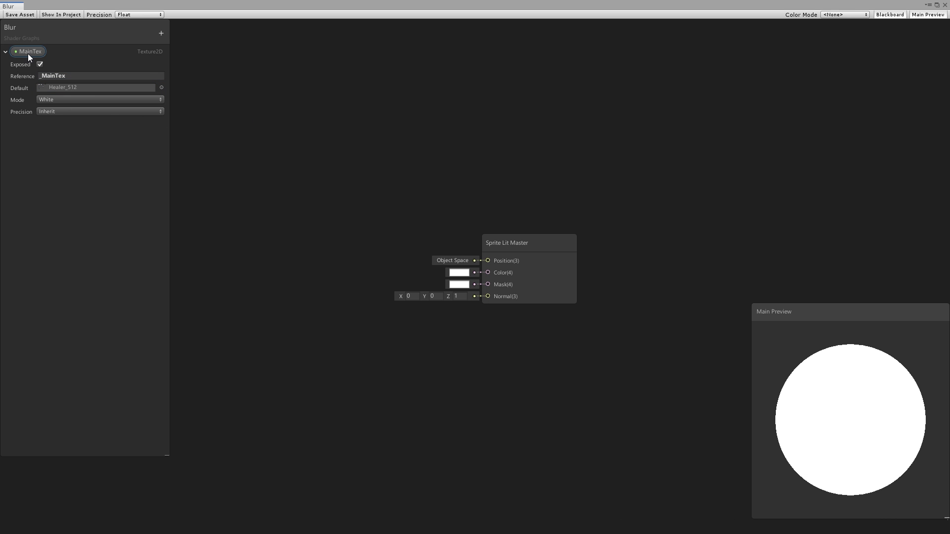
pyautogui.moveTo(28, 54)
pyautogui.mouseDown()
pyautogui.moveTo(238, 204)
pyautogui.moveTo(239, 221)
pyautogui.mouseUp()
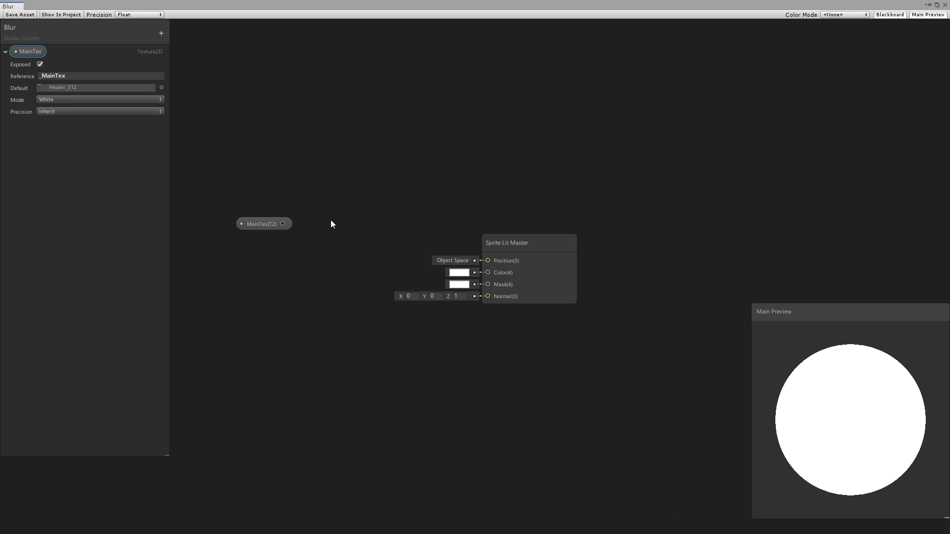
pyautogui.press('space')
pyautogui.write('sampl')
pyautogui.press('Down')
pyautogui.press('Down')
pyautogui.press('Down')
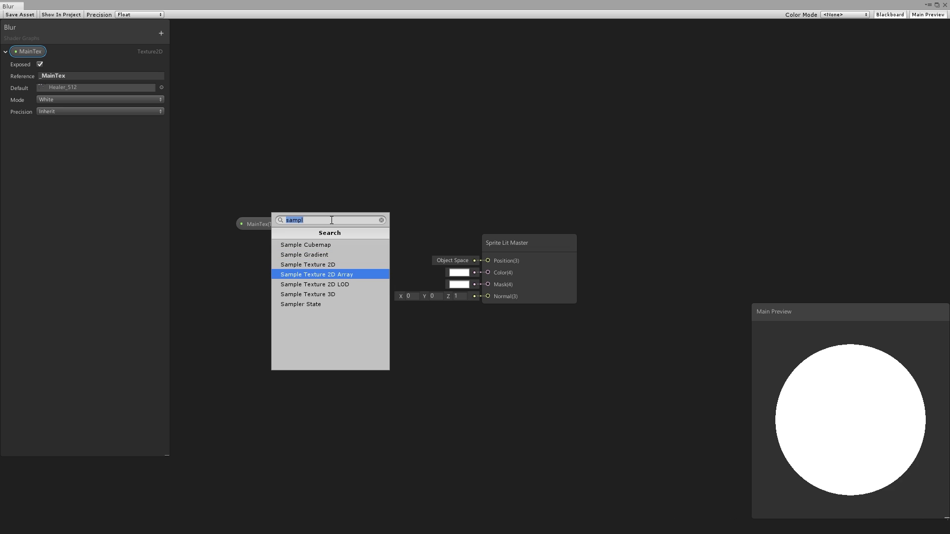
pyautogui.press('Up')
pyautogui.press('Return')
# Wire MainTex into the sampler and its RGBA into the master Color, previewing on a Quad
pyautogui.moveTo(352, 237); pyautogui.dragTo(333, 215)
pyautogui.moveTo(262, 225); pyautogui.dragTo(210, 227)
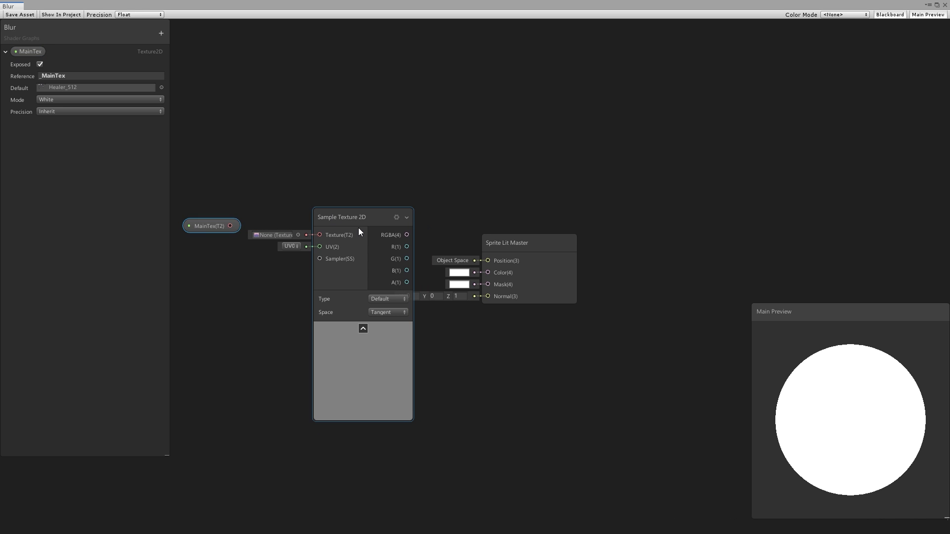
pyautogui.moveTo(358, 225); pyautogui.dragTo(346, 207)
pyautogui.moveTo(230, 226); pyautogui.dragTo(303, 218)
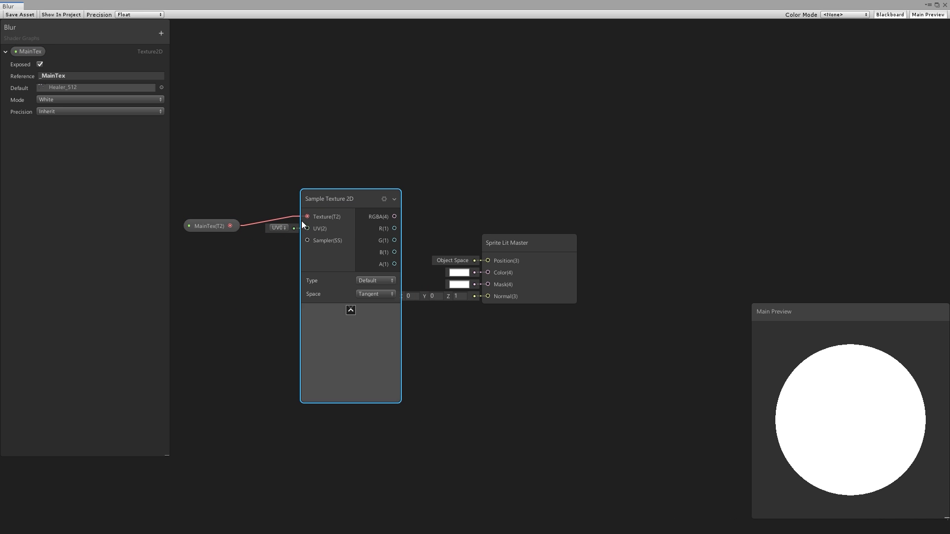
pyautogui.moveTo(394, 216); pyautogui.dragTo(490, 273)
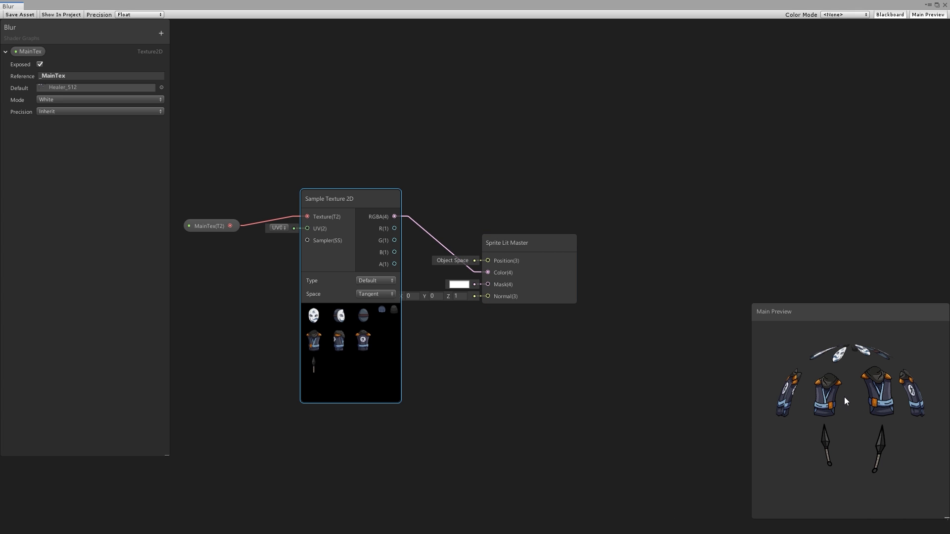
pyautogui.rightClick(844, 397)
pyautogui.click(867, 449)
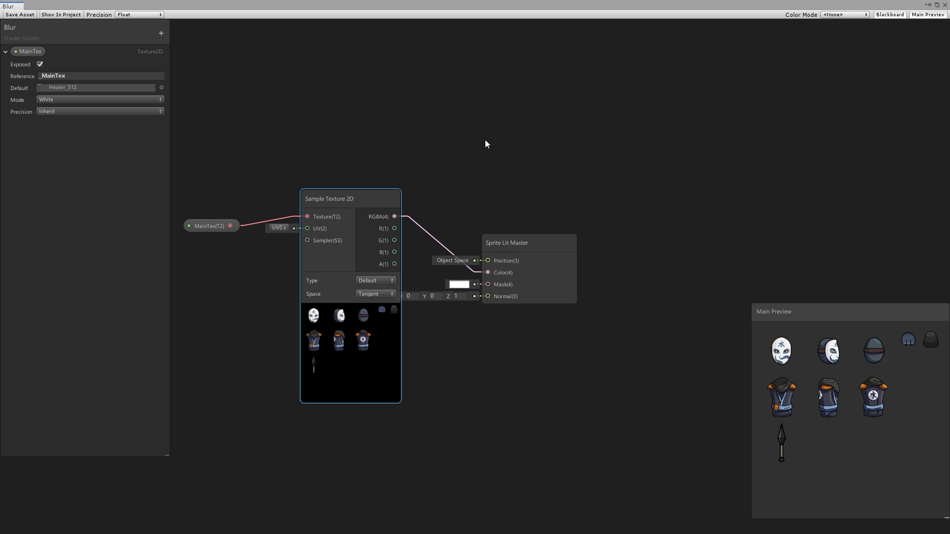
# Save the Blur graph and create the SpritesheetMaterial_Blur material using the Shader Graphs/Blur shader
pyautogui.click(19, 15)
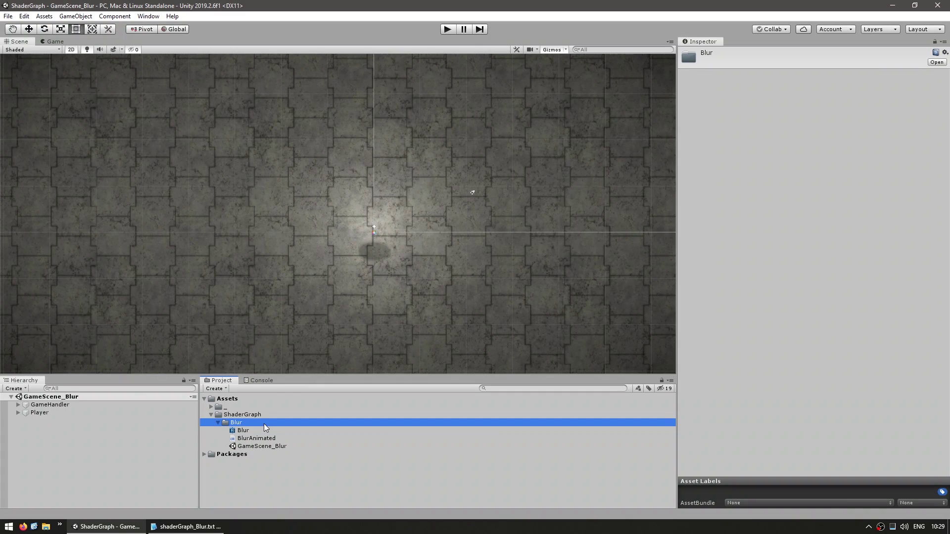
pyautogui.rightClick(265, 427)
pyautogui.moveTo(376, 182)
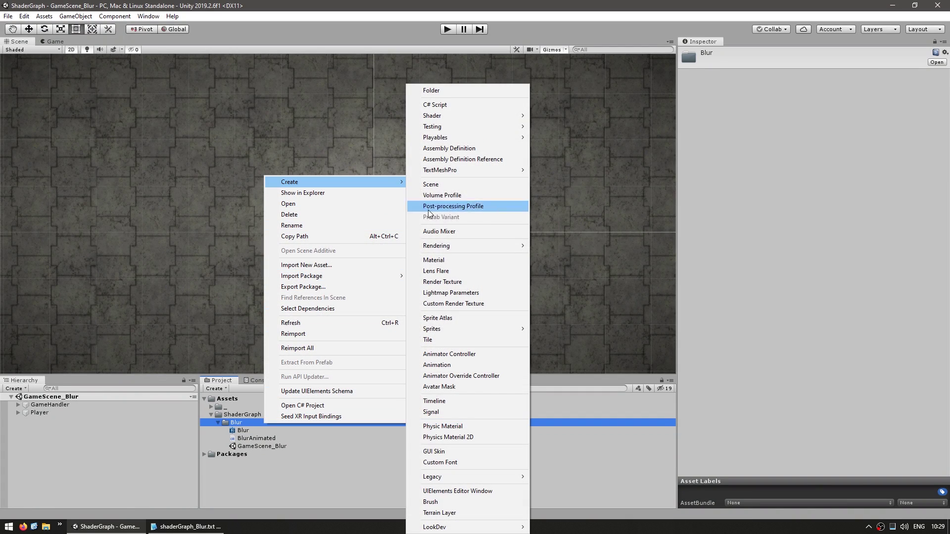
pyautogui.click(433, 259)
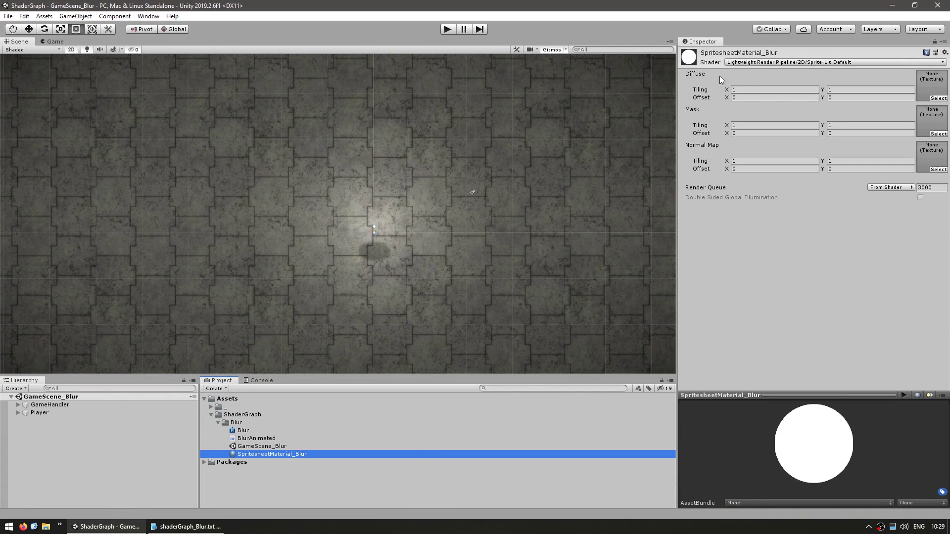
pyautogui.click(745, 64)
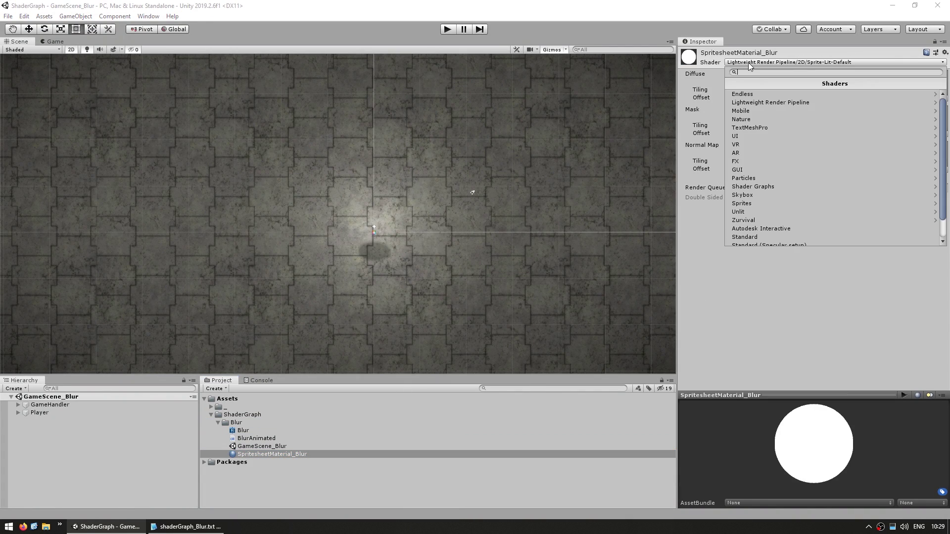
pyautogui.click(750, 190)
pyautogui.click(739, 94)
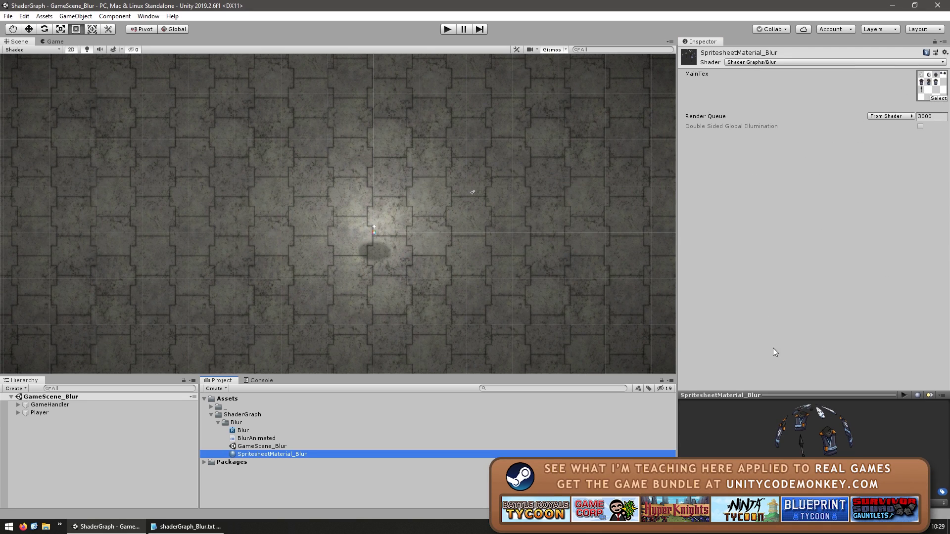
# Assign SpritesheetMaterial_Blur to the Player's Body renderer
pyautogui.click(347, 477)
pyautogui.click(26, 412)
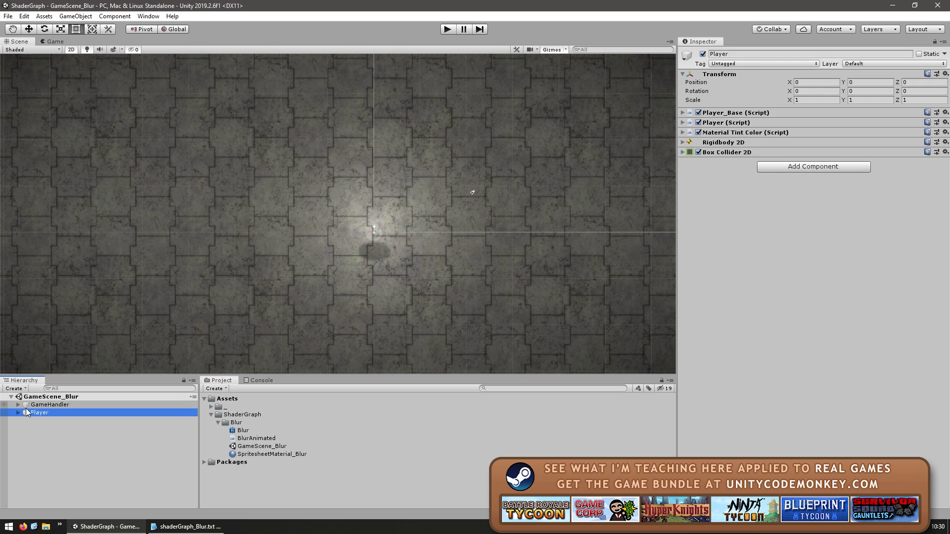
pyautogui.click(18, 413)
pyautogui.click(37, 430)
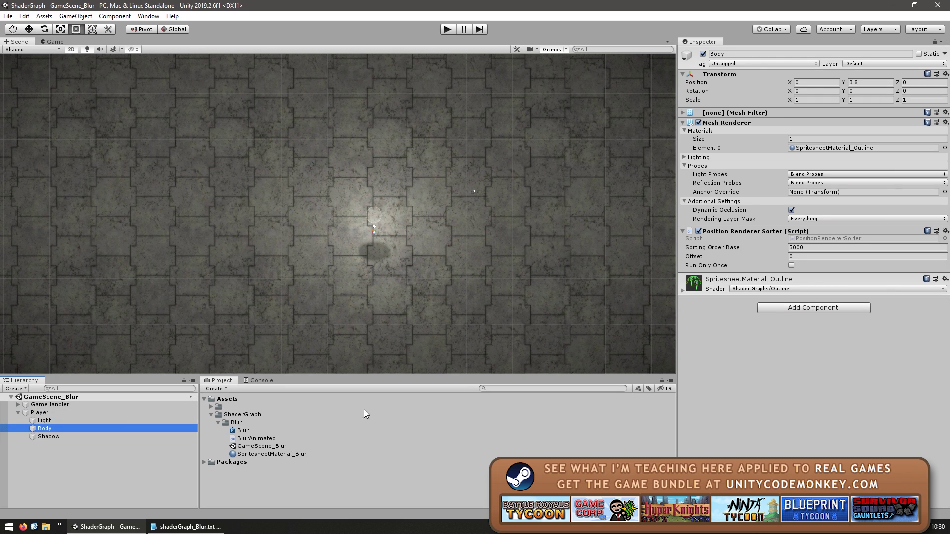
pyautogui.moveTo(249, 454); pyautogui.dragTo(825, 149)
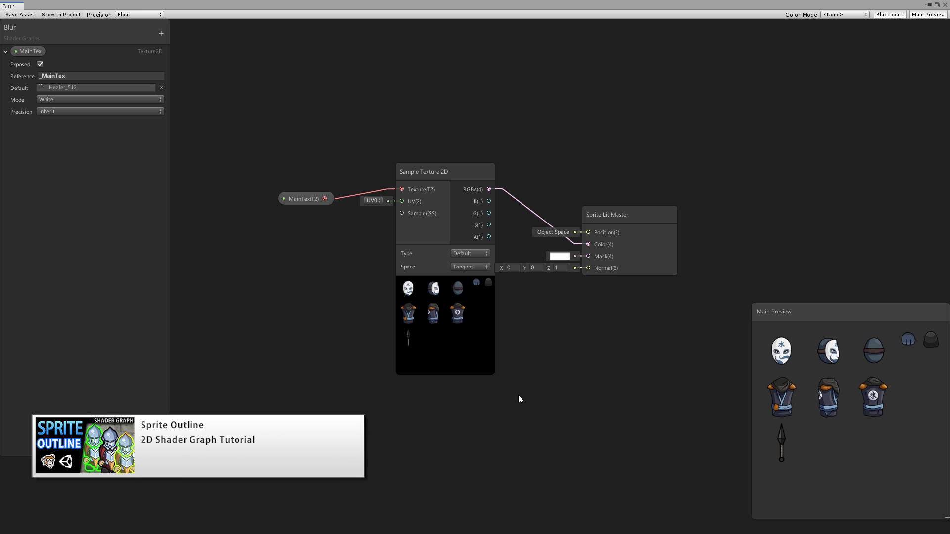
# Add a Tiling And Offset node driving the Sample Texture 2D UV, with Offset X 0.01
pyautogui.moveTo(251, 113); pyautogui.dragTo(465, 286)
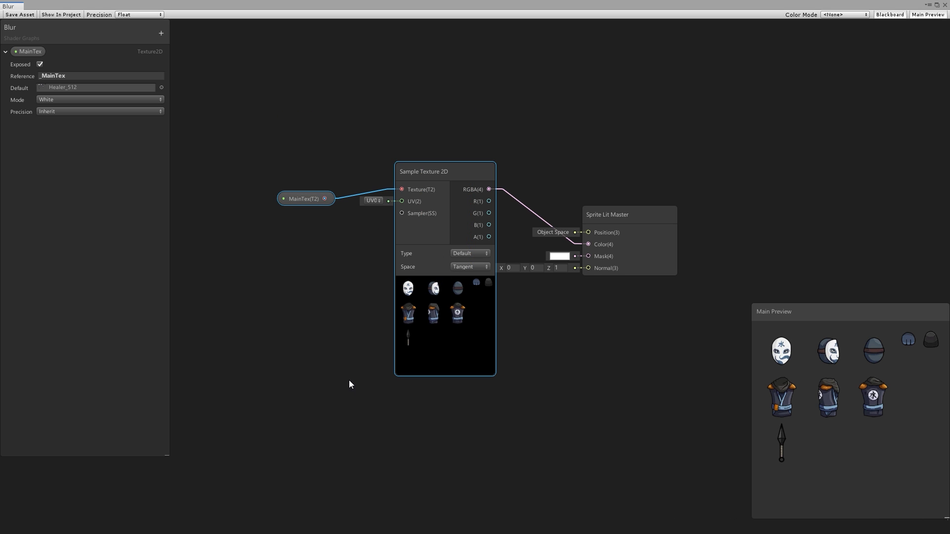
pyautogui.click(315, 364)
pyautogui.press('space')
pyautogui.write('till')
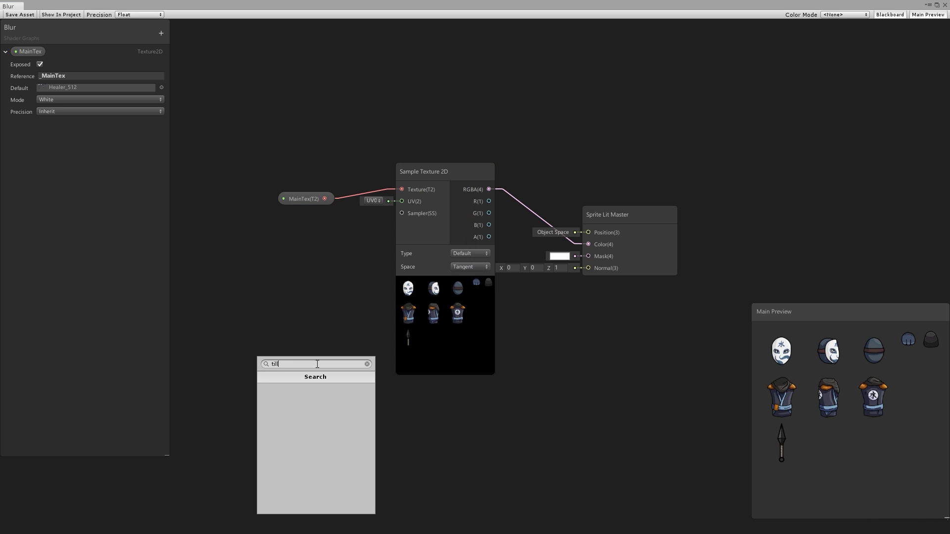
pyautogui.press('Return')
pyautogui.moveTo(368, 385); pyautogui.dragTo(400, 200)
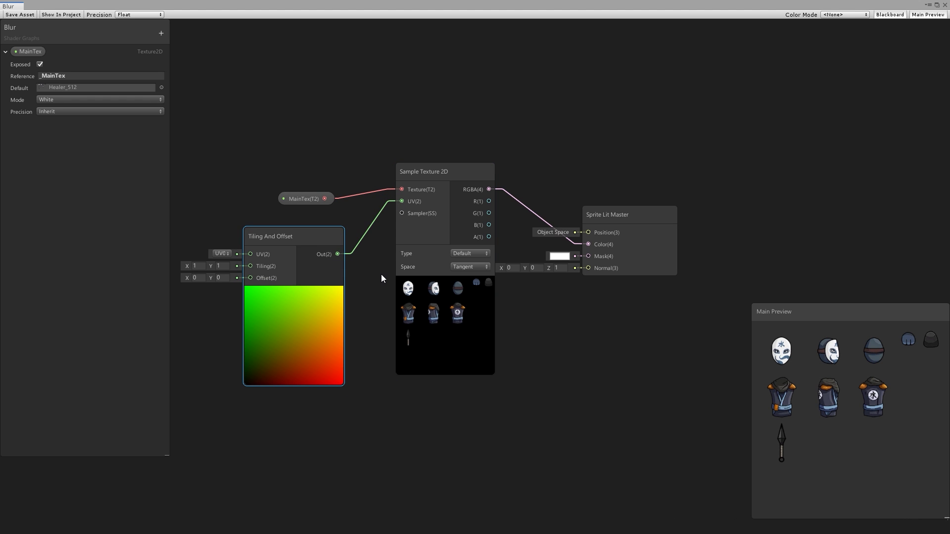
pyautogui.moveTo(185, 275); pyautogui.dragTo(187, 276)
pyautogui.click(201, 278)
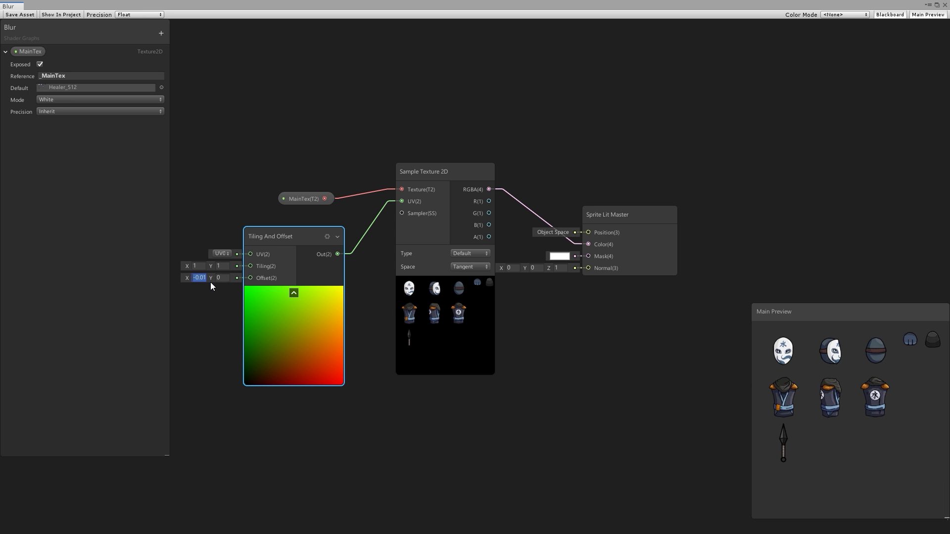
pyautogui.write('.01')
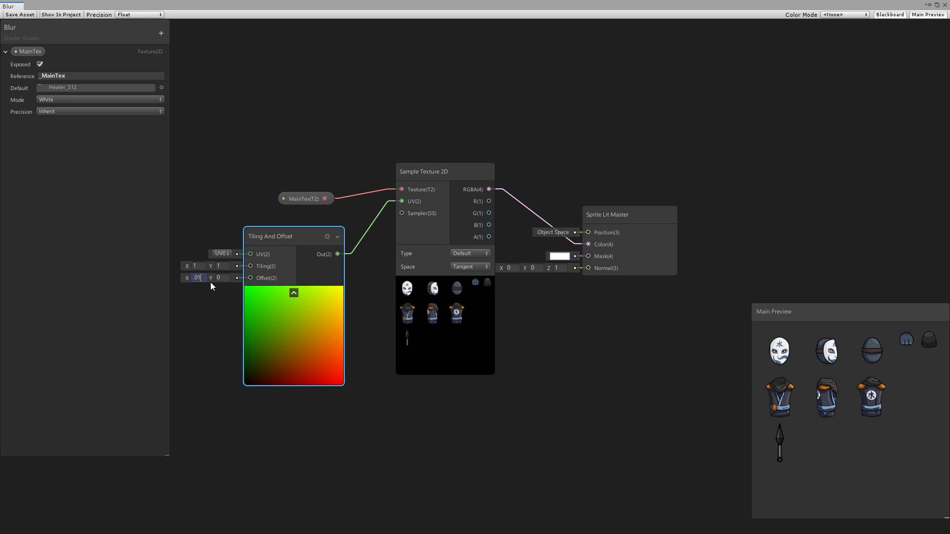
pyautogui.press('Return')
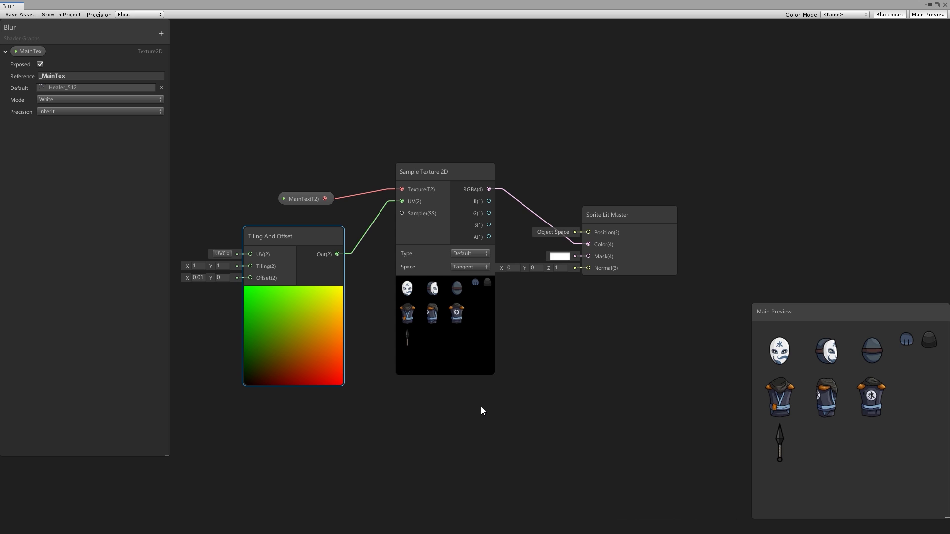
# Duplicate the MainTex, Tiling And Offset and sampler nodes, setting the copy's Offset X to -0.01
pyautogui.moveTo(230, 143); pyautogui.dragTo(449, 346)
pyautogui.scroll(-3, 450, 346)
pyautogui.hotkey('ctrl', 'd')
pyautogui.moveTo(432, 297); pyautogui.dragTo(422, 439)
pyautogui.moveTo(540, 463); pyautogui.dragTo(529, 329, button='middle')
pyautogui.click(530, 329)
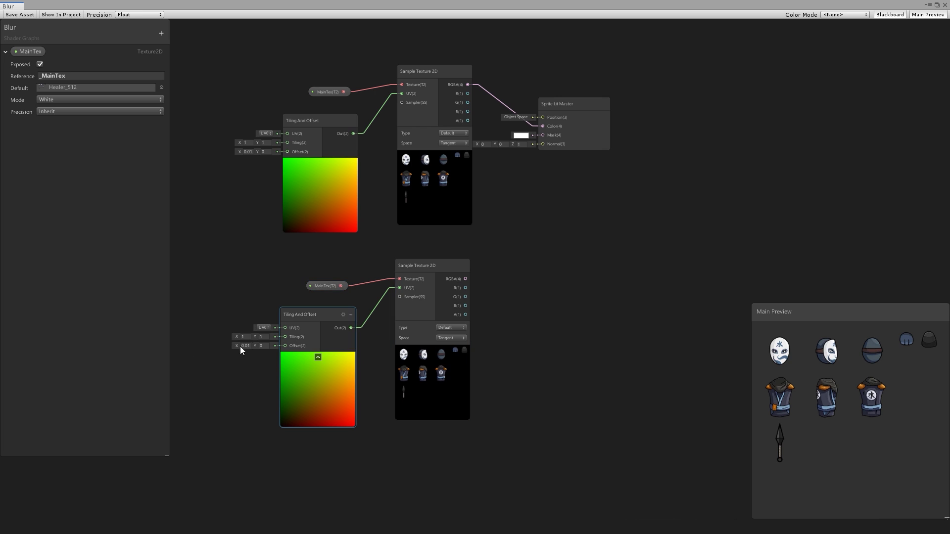
pyautogui.write('-0.01')
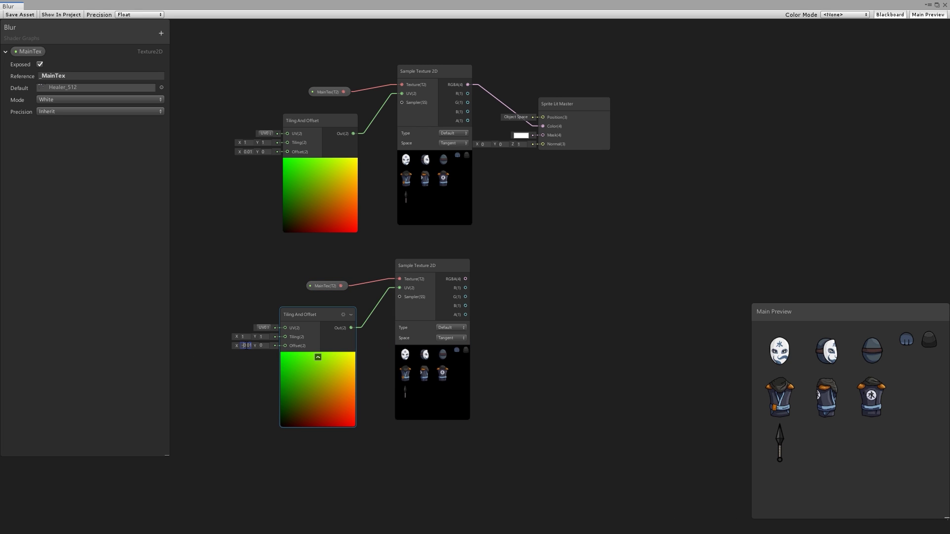
pyautogui.click(525, 290)
# Move the Sprite Lit Master right to make room and create an Add node
pyautogui.click(411, 184)
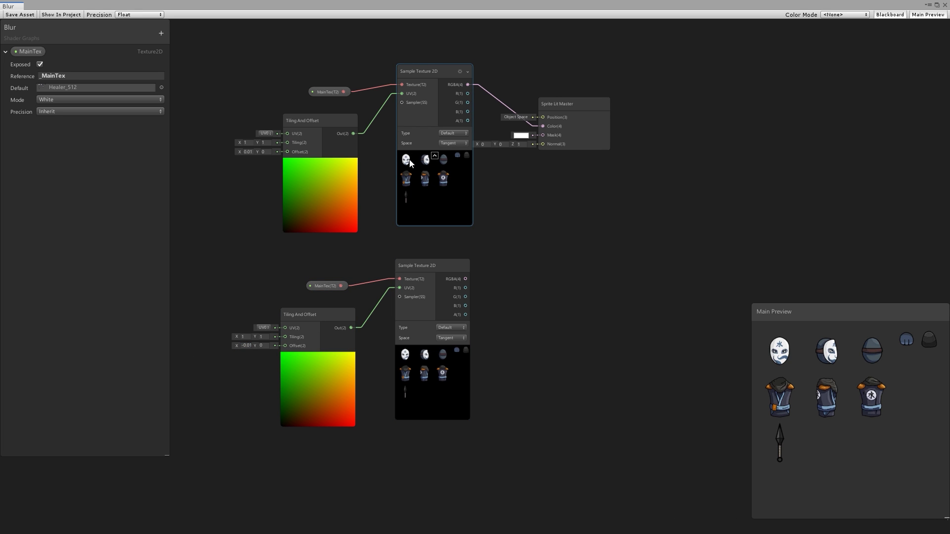
pyautogui.click(412, 383)
pyautogui.moveTo(614, 212); pyautogui.dragTo(497, 276, button='middle')
pyautogui.scroll(-1, 497, 276)
pyautogui.moveTo(696, 247); pyautogui.dragTo(787, 252)
pyautogui.click(432, 312)
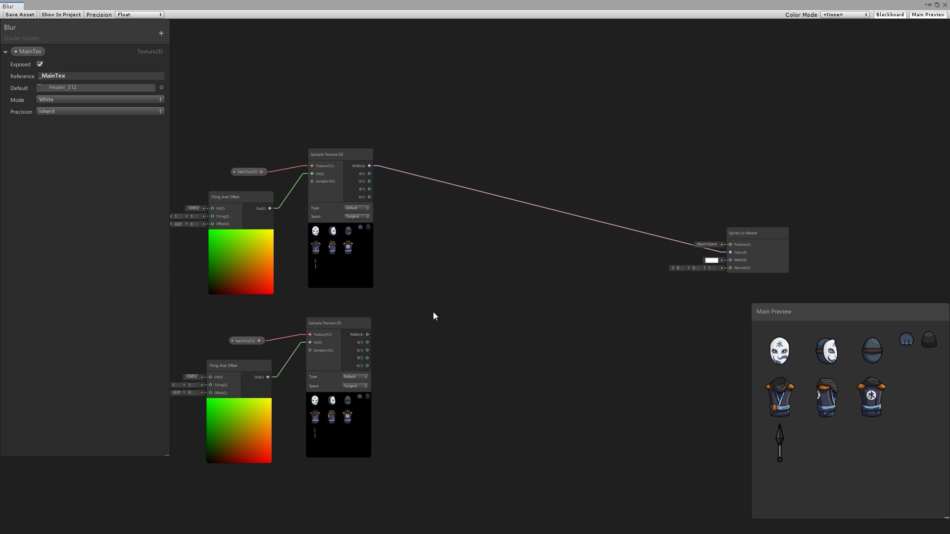
pyautogui.rightClick(430, 303)
pyautogui.click(423, 300)
pyautogui.press('space')
pyautogui.write('add')
pyautogui.press('Return')
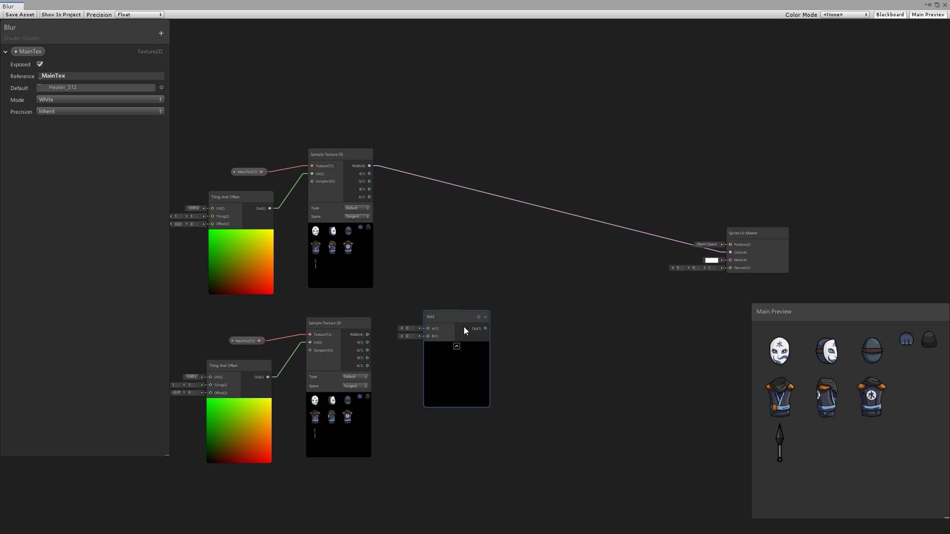
# Wire both samplers' RGBA into the Add node and its output to the master Color
pyautogui.moveTo(464, 326); pyautogui.dragTo(481, 276)
pyautogui.moveTo(365, 334); pyautogui.dragTo(444, 285)
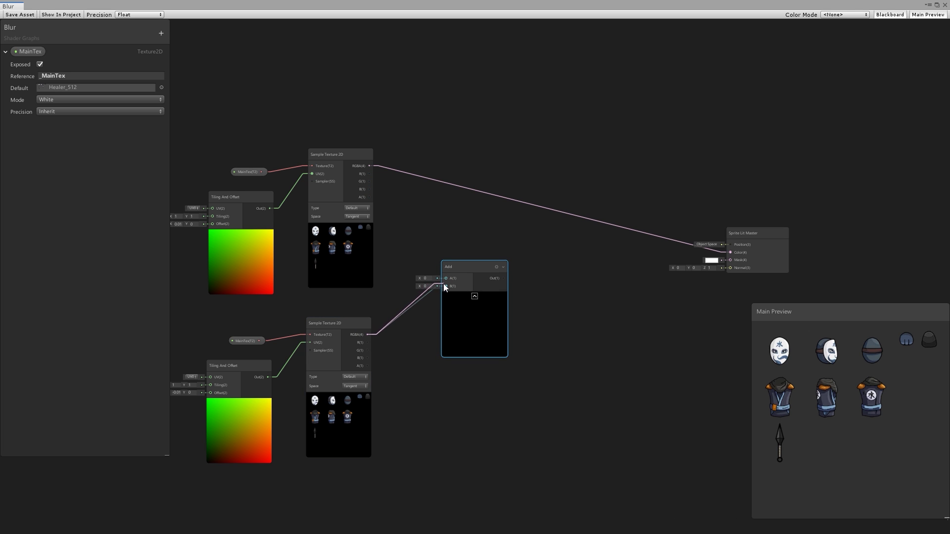
pyautogui.moveTo(368, 167); pyautogui.dragTo(456, 277)
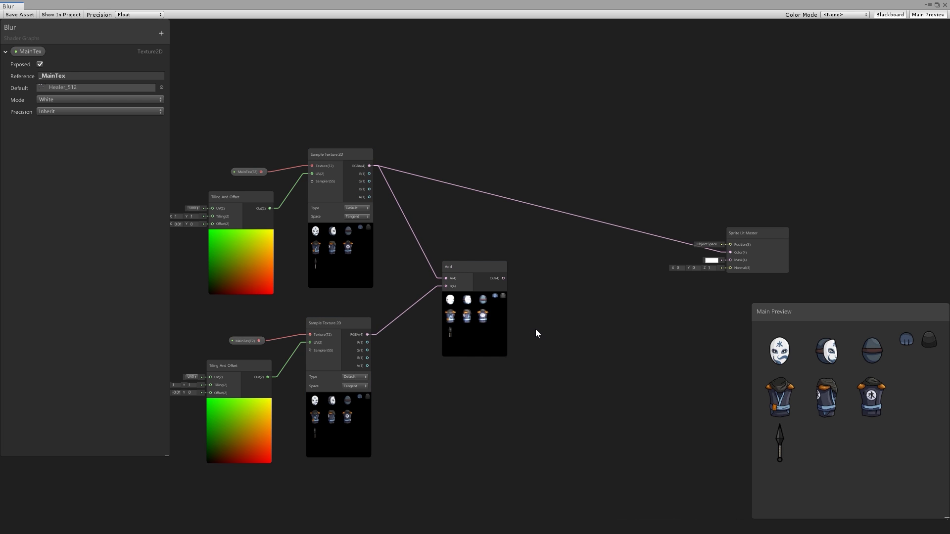
pyautogui.scroll(3, 502, 367)
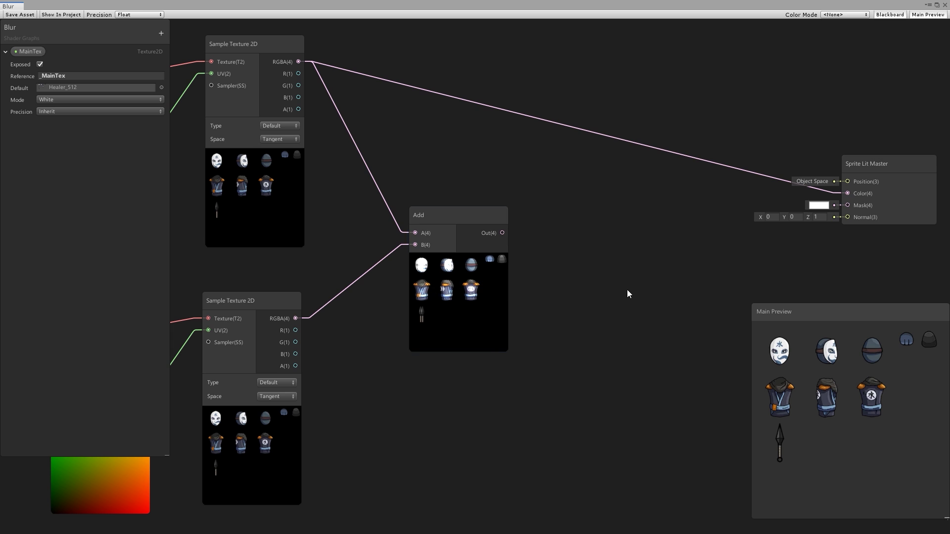
pyautogui.moveTo(627, 289); pyautogui.dragTo(547, 308, button='middle')
pyautogui.moveTo(437, 246); pyautogui.dragTo(786, 209)
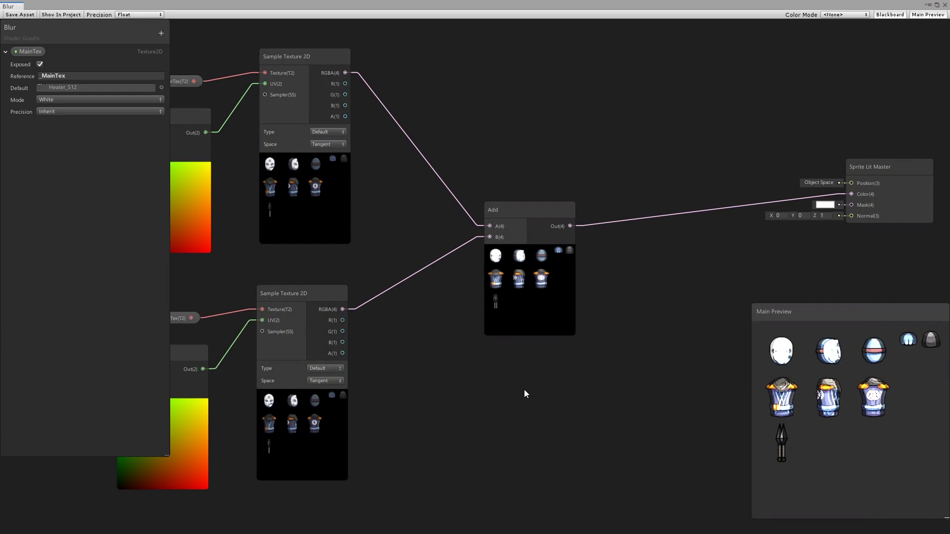
pyautogui.moveTo(524, 390)
pyautogui.mouseDown(button='middle')
pyautogui.moveTo(515, 378)
pyautogui.moveTo(510, 394)
pyautogui.mouseUp(button='middle')
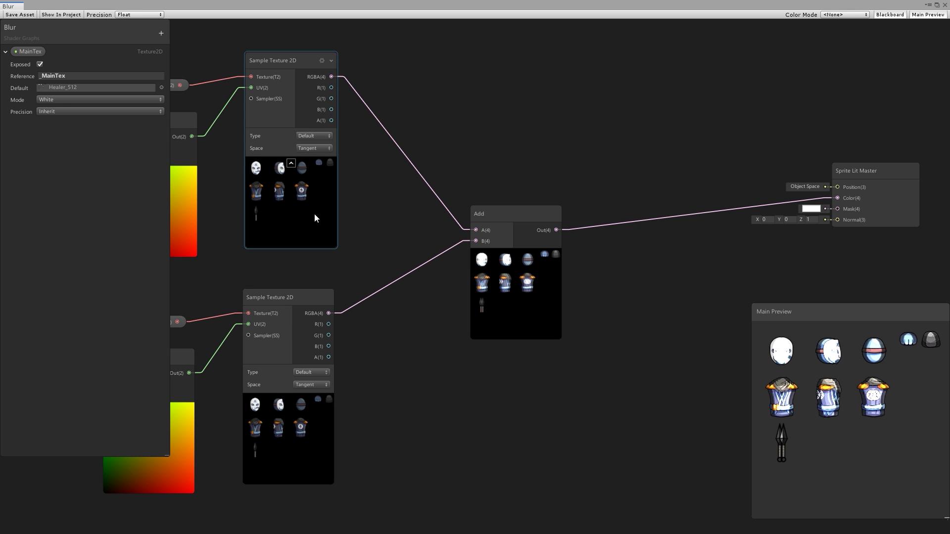
# Insert a Divide node (B = 2) between the Add output and the Sprite Lit Master Color
pyautogui.moveTo(595, 301); pyautogui.dragTo(490, 305, button='middle')
pyautogui.press('space')
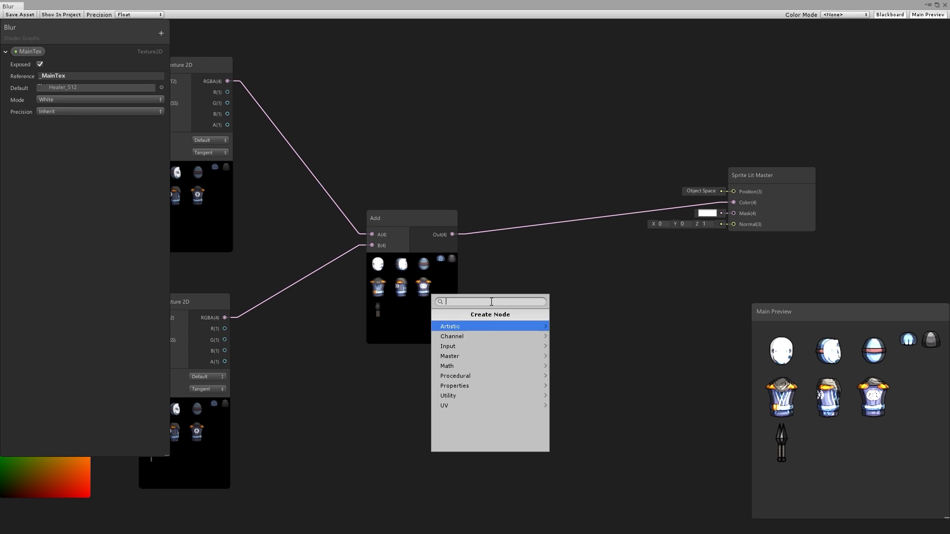
pyautogui.write('divide')
pyautogui.press('Return')
pyautogui.moveTo(522, 322); pyautogui.dragTo(520, 223)
pyautogui.moveTo(453, 234); pyautogui.dragTo(550, 218)
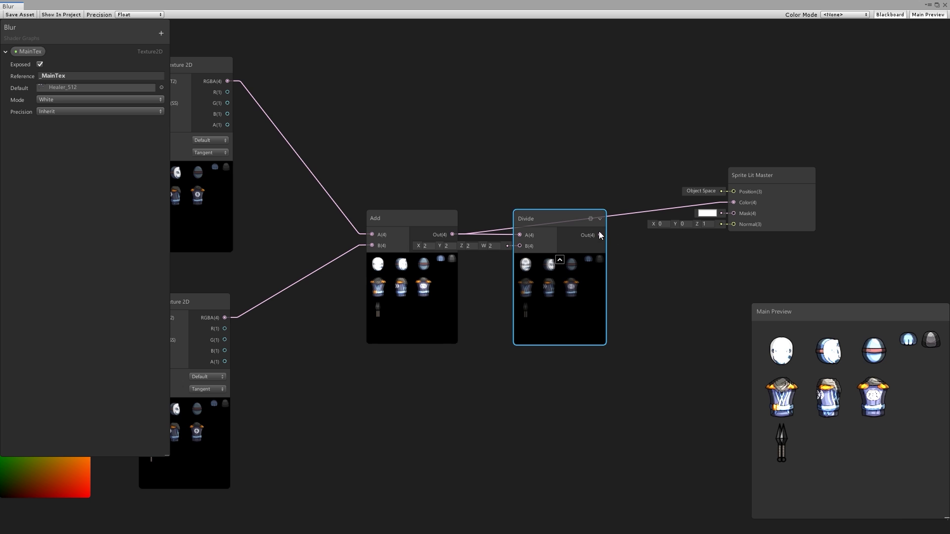
pyautogui.moveTo(600, 235); pyautogui.dragTo(788, 223)
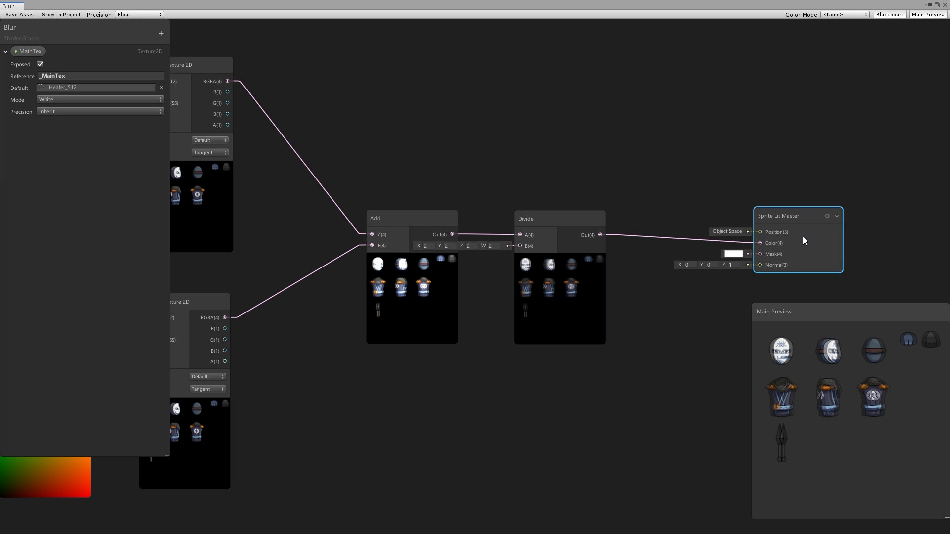
pyautogui.click(734, 189)
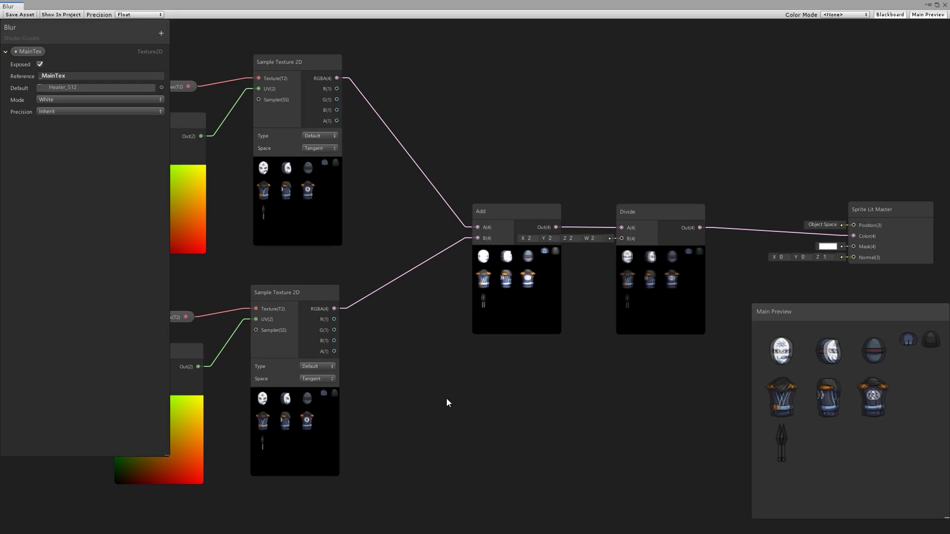
pyautogui.scroll(-5, 475, 356)
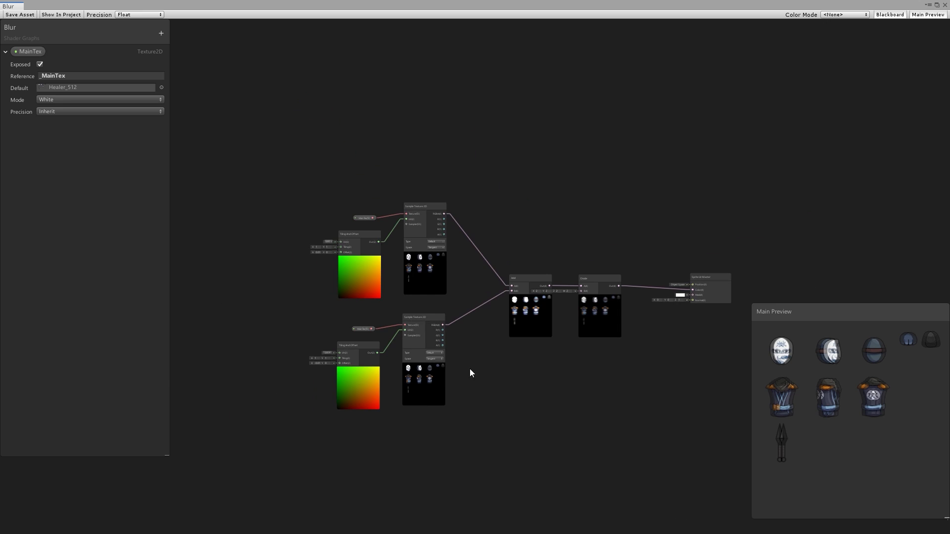
# Add a Vector1 property named Blur Amount with reference _BlurAmount
pyautogui.scroll(3, 470, 369)
pyautogui.moveTo(494, 372); pyautogui.dragTo(490, 343, button='middle')
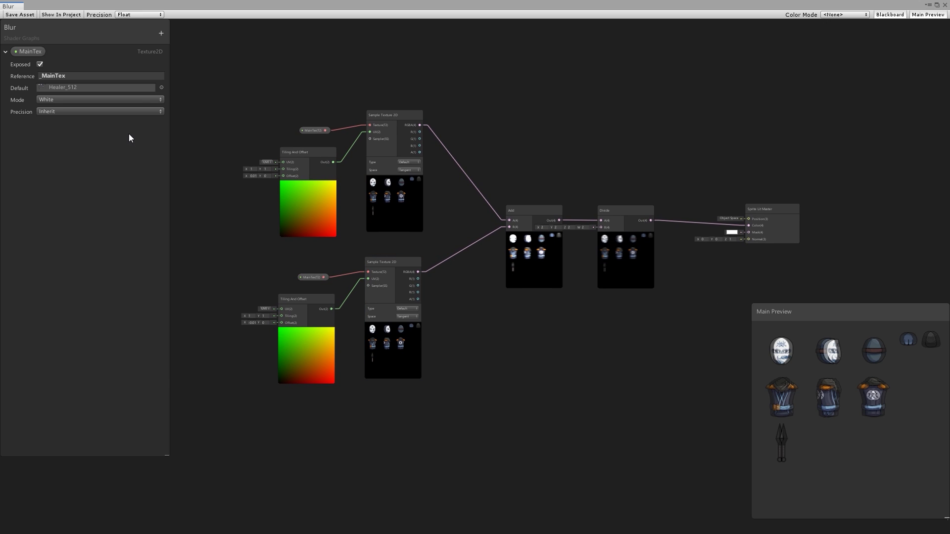
pyautogui.click(161, 33)
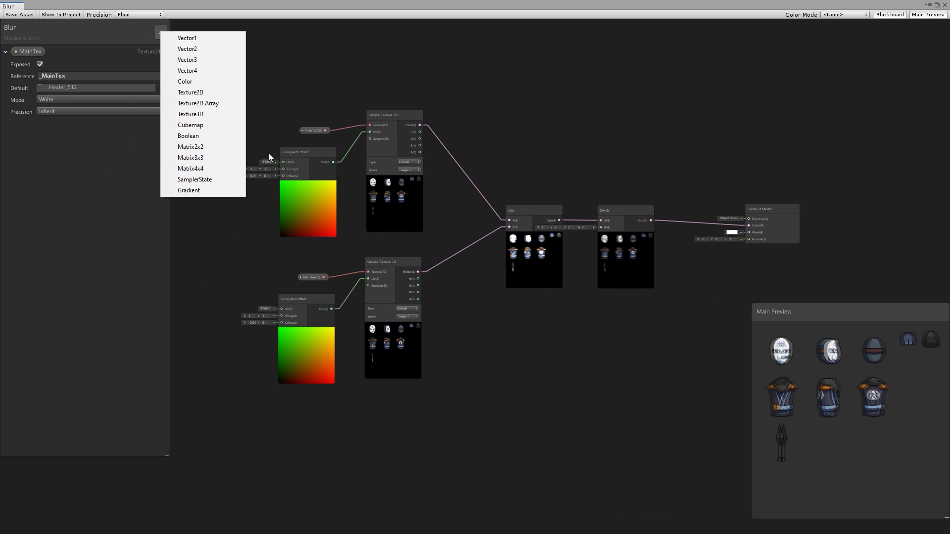
pyautogui.click(187, 38)
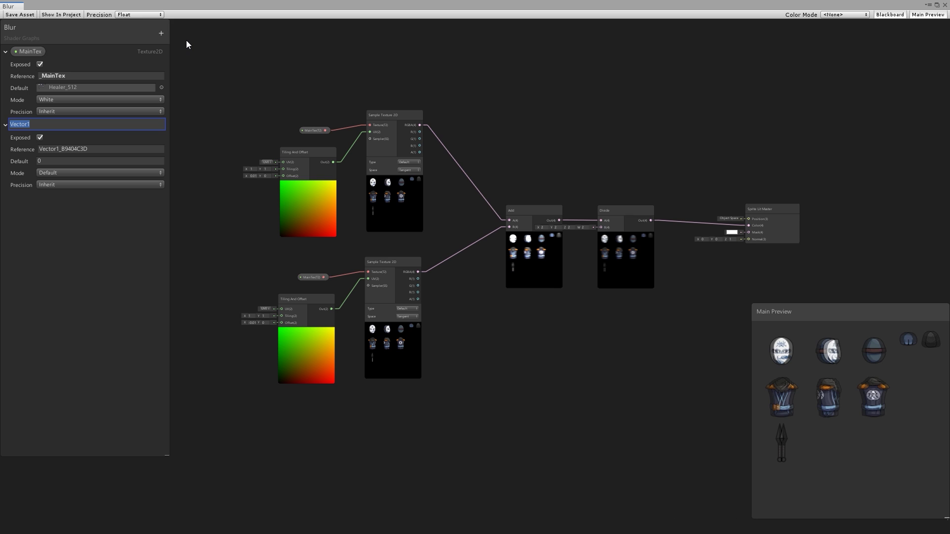
pyautogui.write('Blur Amount')
pyautogui.press('Return')
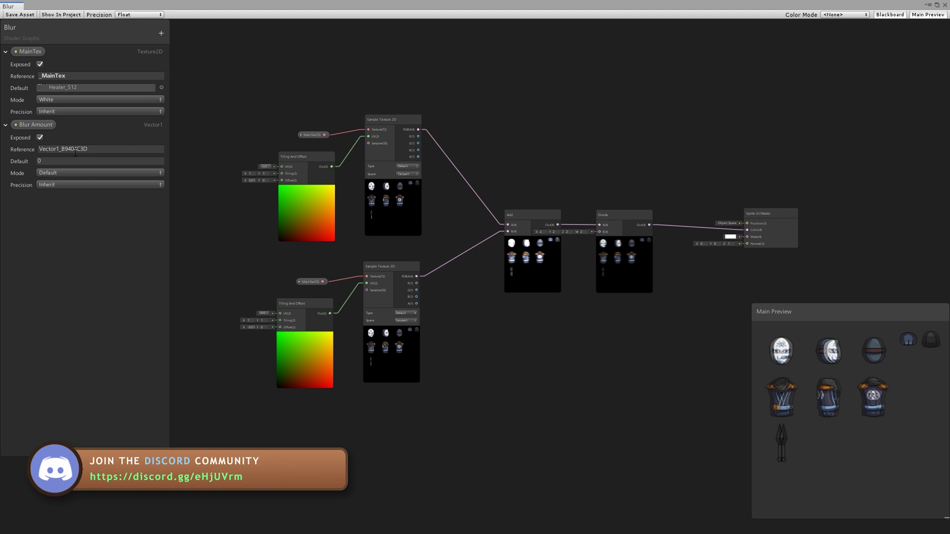
pyautogui.click(75, 151)
pyautogui.write('_BlurAmount')
# Place a Blur Amount node on the graph canvas
pyautogui.moveTo(209, 230); pyautogui.dragTo(391, 251, button='middle')
pyautogui.scroll(4, 391, 251)
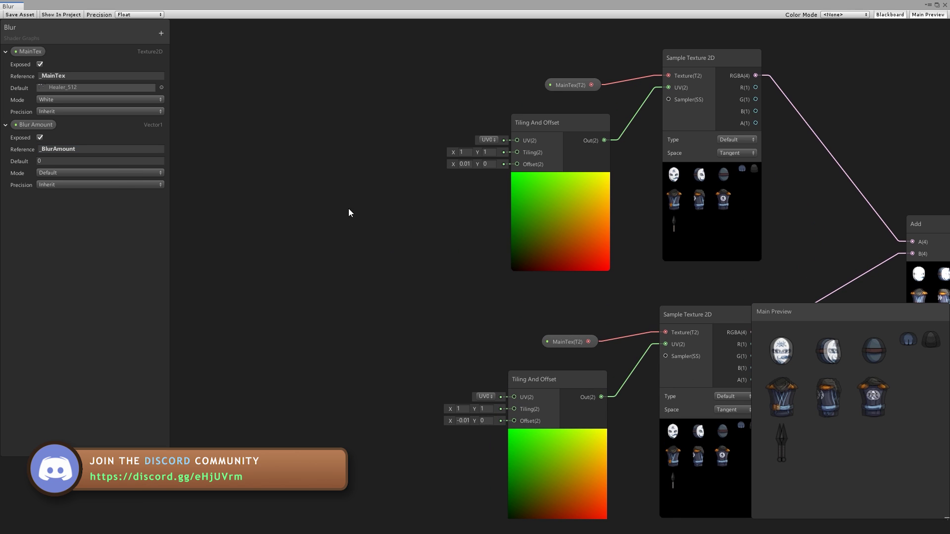
pyautogui.moveTo(255, 164); pyautogui.dragTo(277, 187)
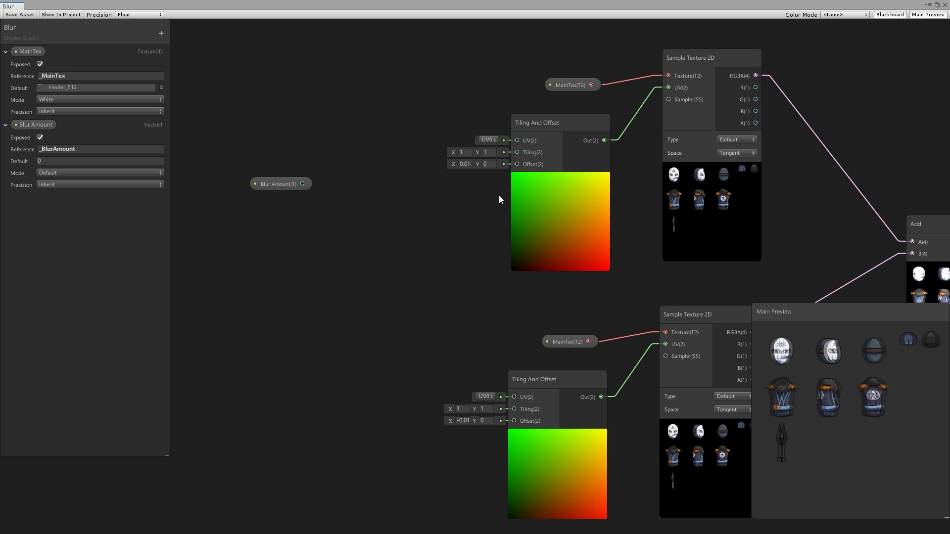
pyautogui.moveTo(281, 181); pyautogui.dragTo(229, 167)
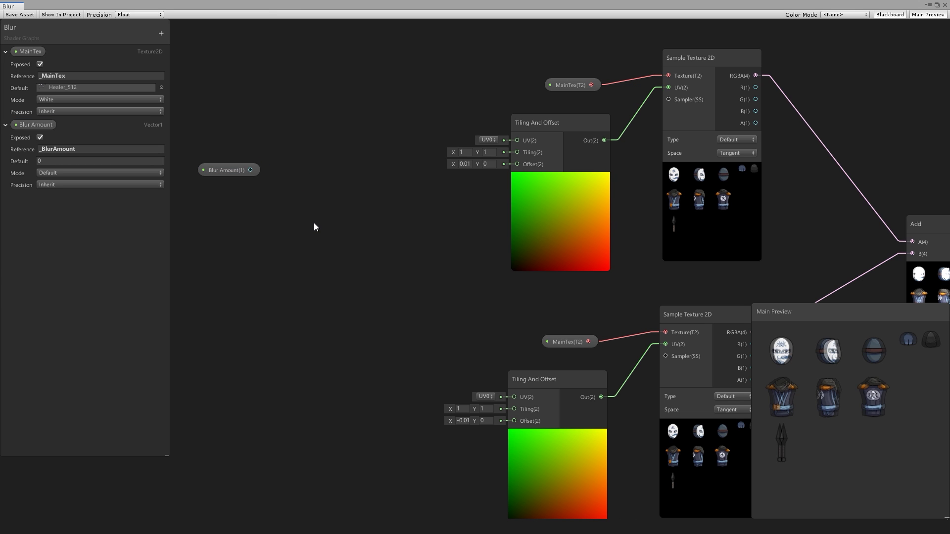
# Add a Combine node taking Blur Amount into R, its RG driving the upper Tiling And Offset's Offset
pyautogui.press('space')
pyautogui.write('combin')
pyautogui.press('Return')
pyautogui.moveTo(314, 227); pyautogui.dragTo(348, 172)
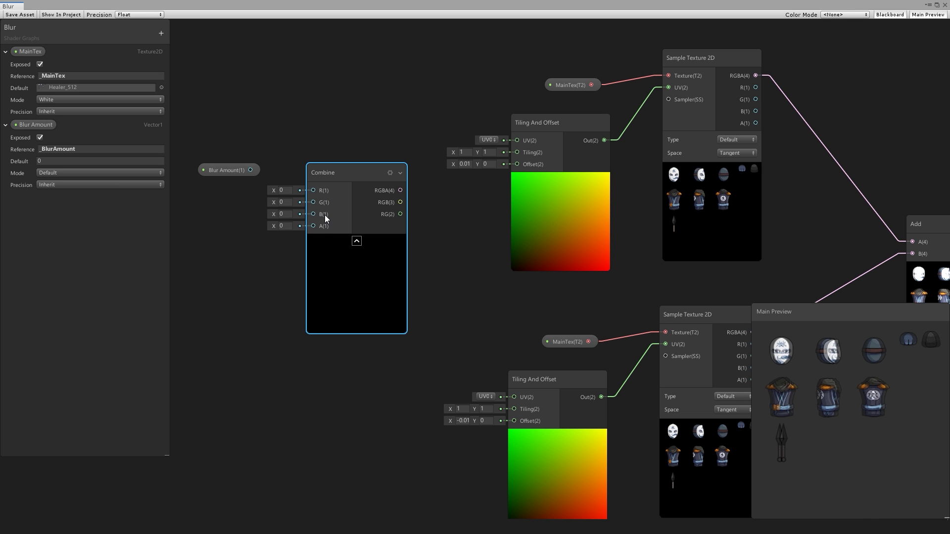
pyautogui.moveTo(251, 170); pyautogui.dragTo(313, 191)
pyautogui.moveTo(401, 214); pyautogui.dragTo(517, 164)
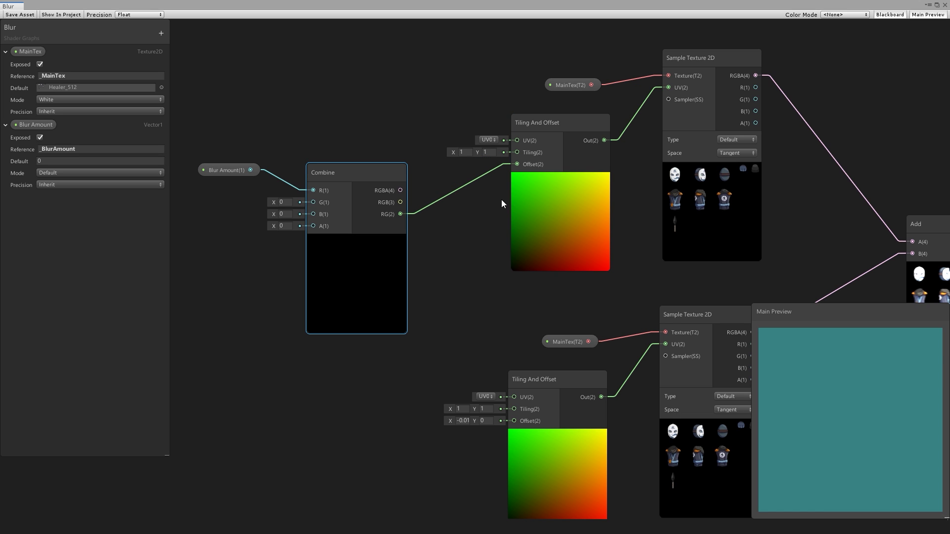
# Set Blur Amount's default value to 0.01
pyautogui.click(73, 160)
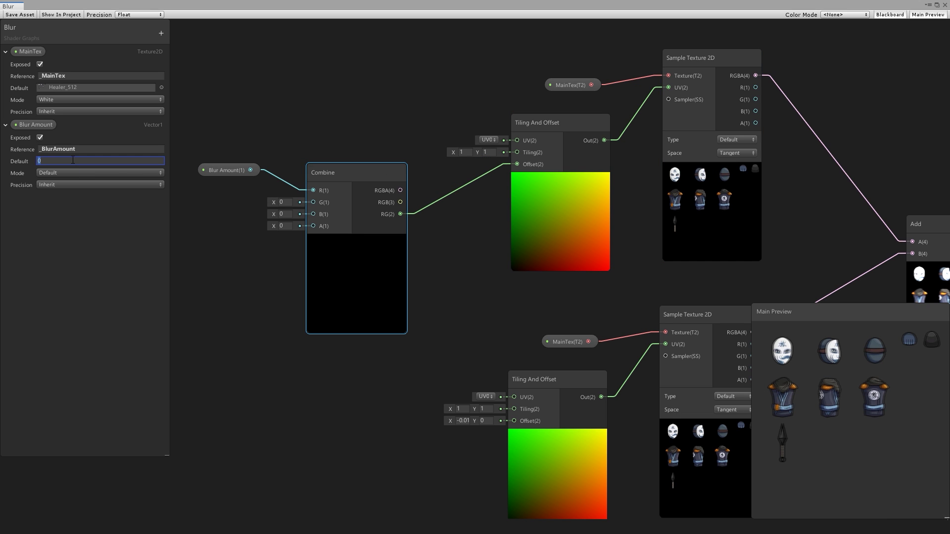
pyautogui.write('0.01')
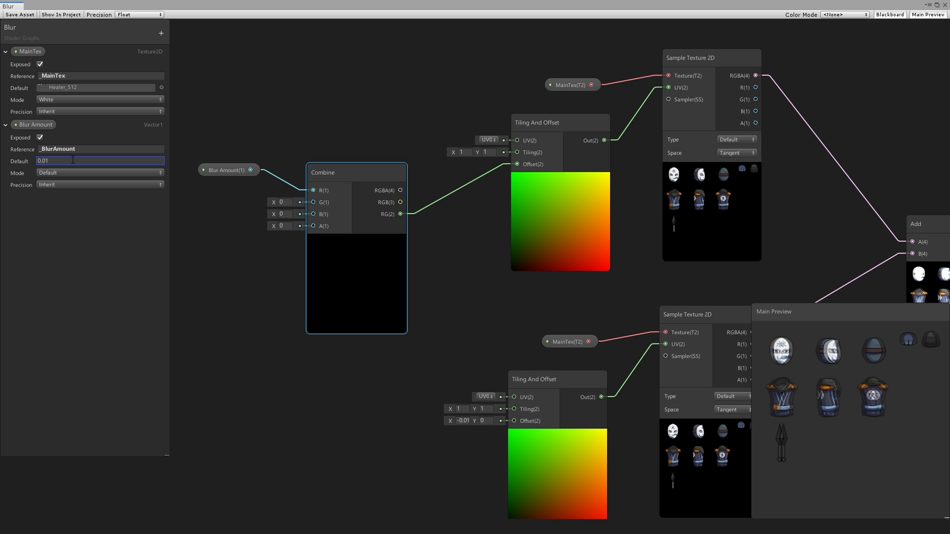
pyautogui.click(544, 318)
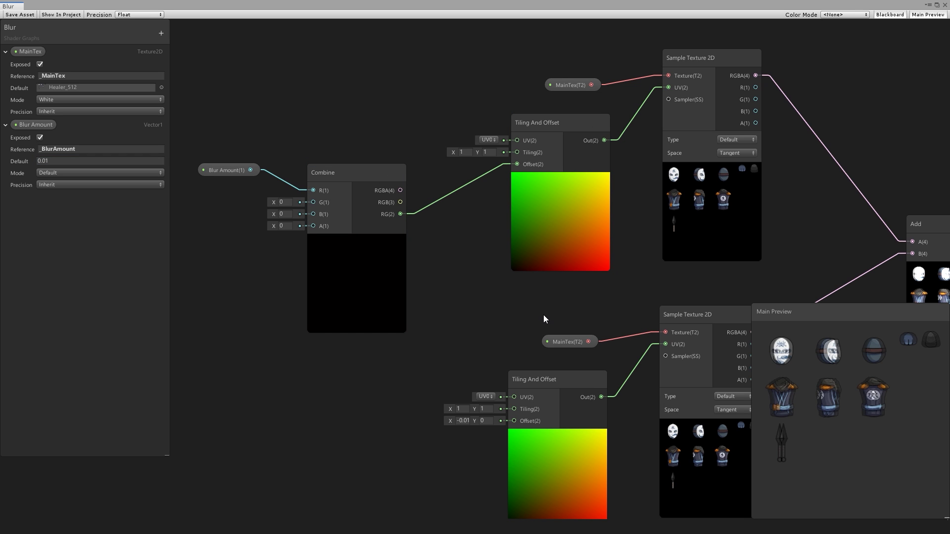
# Shift the Blur Amount and Combine nodes further left to clear space between the Tiling And Offset nodes
pyautogui.moveTo(469, 343); pyautogui.dragTo(393, 250, button='middle')
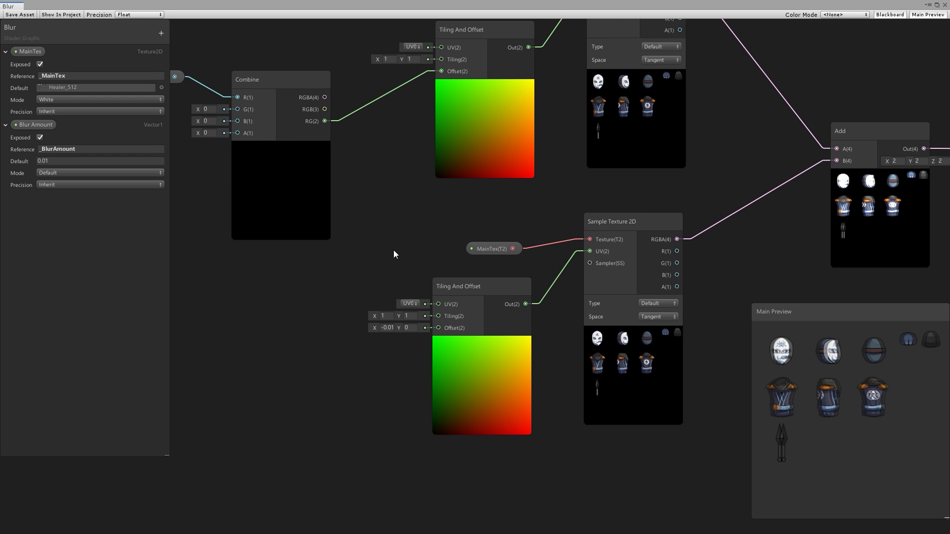
pyautogui.moveTo(364, 219); pyautogui.dragTo(399, 242, button='middle')
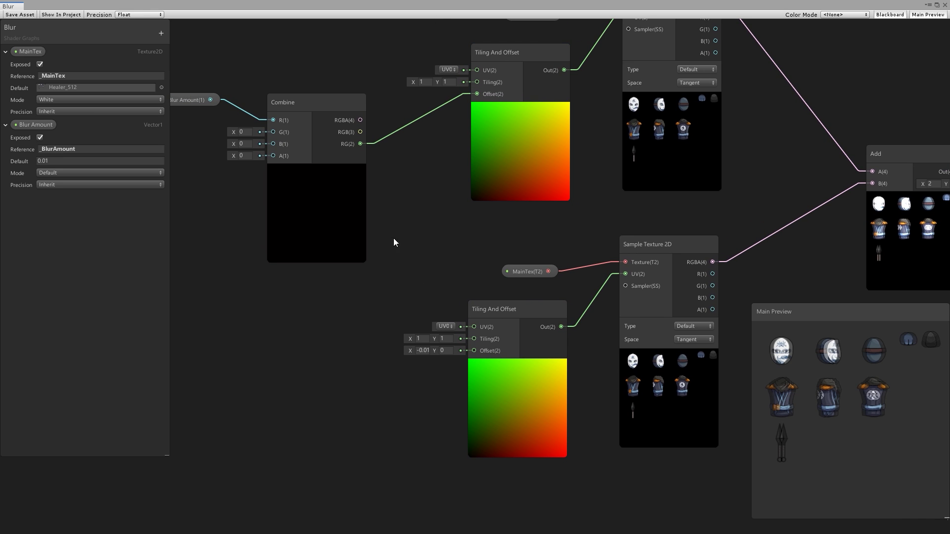
pyautogui.scroll(-2, 401, 236)
pyautogui.moveTo(401, 235); pyautogui.dragTo(484, 263, button='middle')
pyautogui.moveTo(268, 95); pyautogui.dragTo(428, 220)
pyautogui.moveTo(425, 243); pyautogui.dragTo(294, 233)
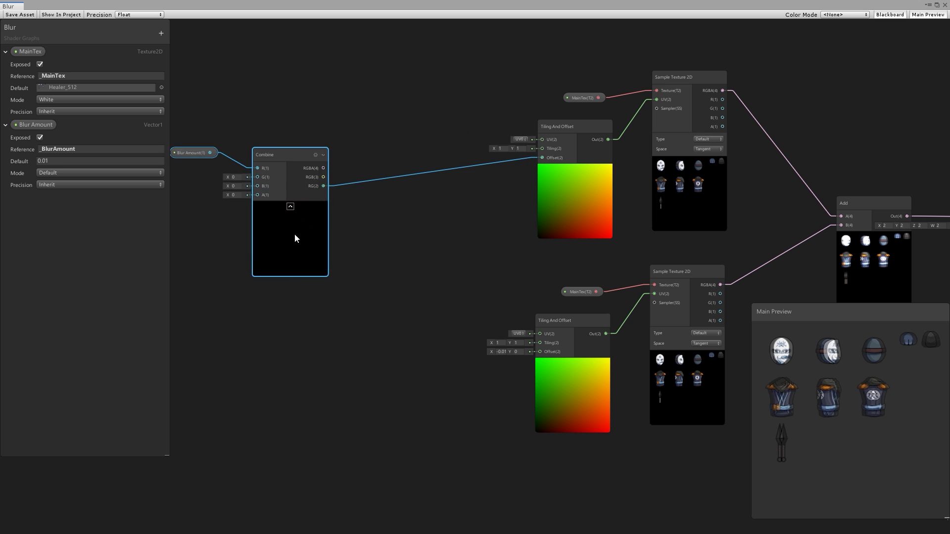
pyautogui.click(425, 291)
# Add a Negate node fed by Combine's RG, outputting into the lower Tiling And Offset's Offset
pyautogui.press('space')
pyautogui.write('negate')
pyautogui.press('Return')
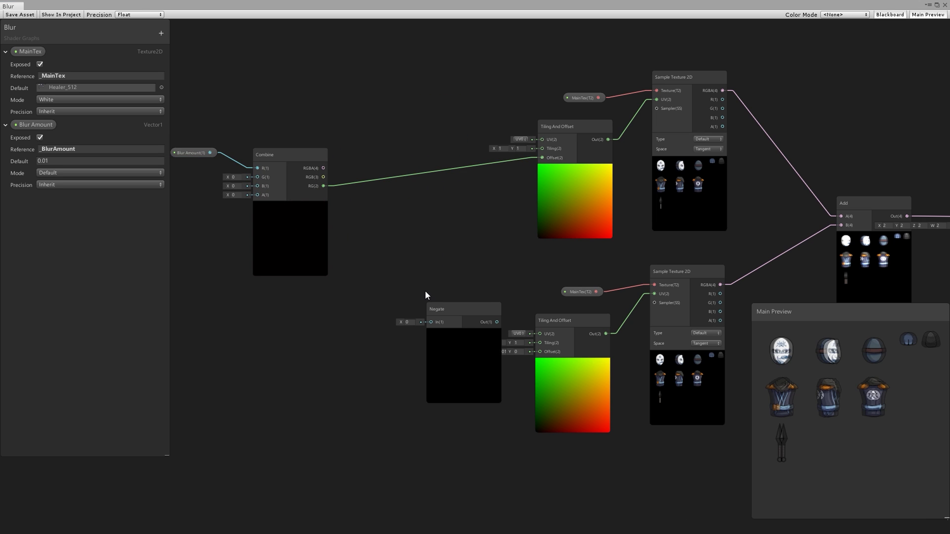
pyautogui.moveTo(323, 186); pyautogui.dragTo(410, 280)
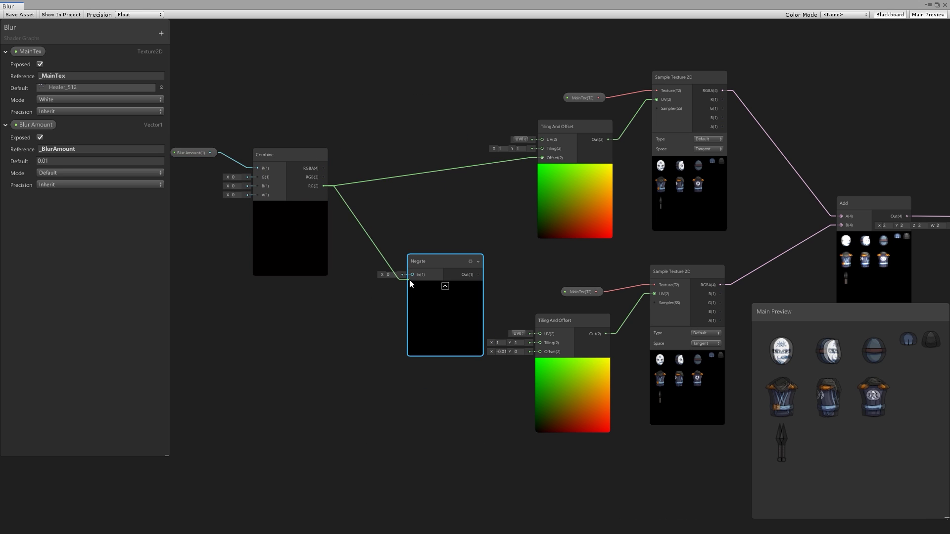
pyautogui.moveTo(478, 274); pyautogui.dragTo(540, 352)
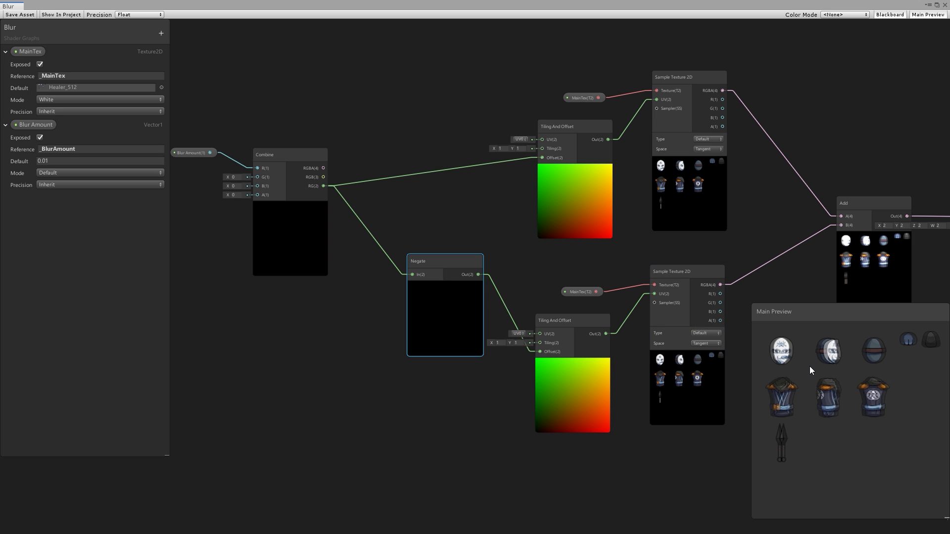
# Try a Blur Amount default of 0.02, then revert it to 0.01
pyautogui.click(63, 159)
pyautogui.write('0.02')
pyautogui.press('BackSpace')
pyautogui.write('1')
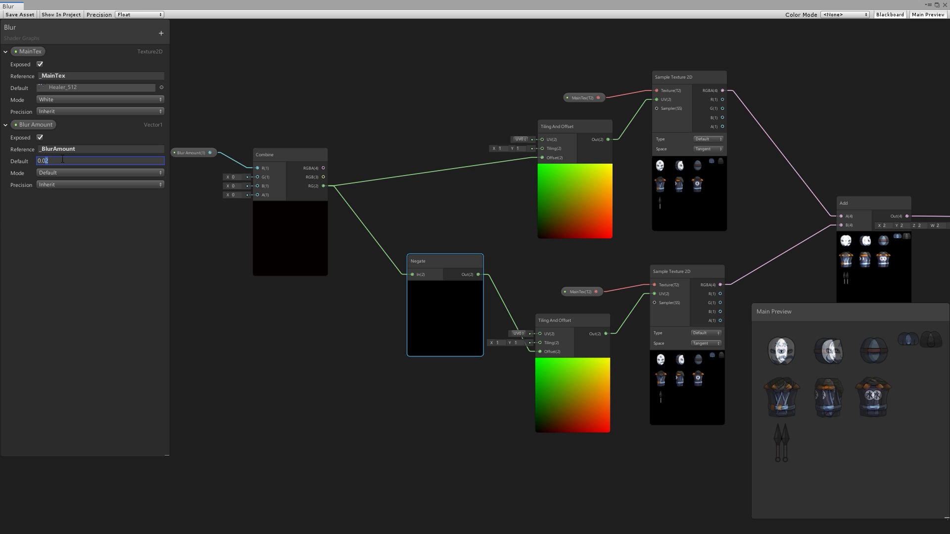
pyautogui.click(458, 210)
# Collapse the previews on Negate, both Tiling And Offset nodes and Combine
pyautogui.click(445, 287)
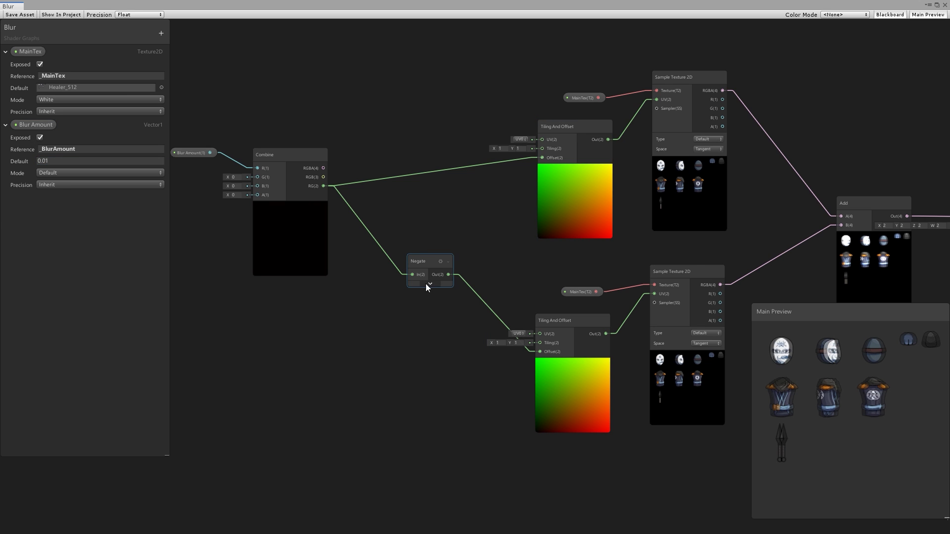
pyautogui.click(429, 283)
pyautogui.click(445, 286)
pyautogui.click(575, 167)
pyautogui.click(573, 361)
pyautogui.click(268, 229)
pyautogui.click(289, 206)
# Rearrange the Tiling And Offset, Negate, Combine and Blur Amount nodes into a neat layout
pyautogui.scroll(-1, 420, 232)
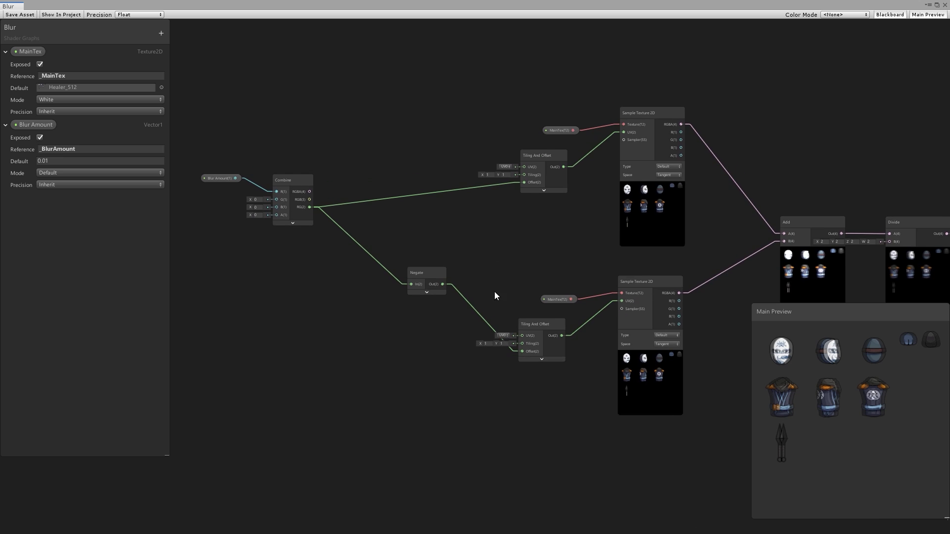
pyautogui.moveTo(538, 155); pyautogui.dragTo(563, 158)
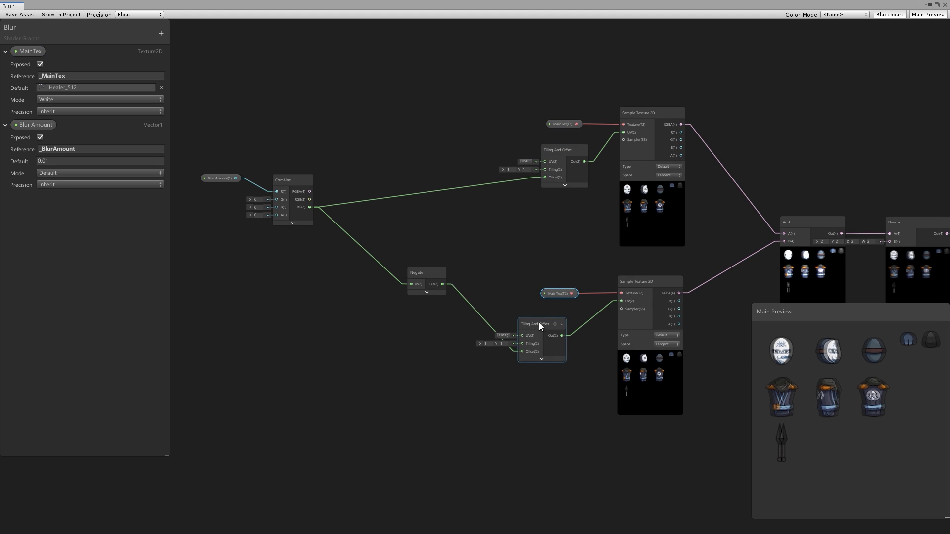
pyautogui.moveTo(538, 323); pyautogui.dragTo(557, 321)
pyautogui.moveTo(429, 272); pyautogui.dragTo(462, 336)
pyautogui.moveTo(287, 178); pyautogui.dragTo(402, 150)
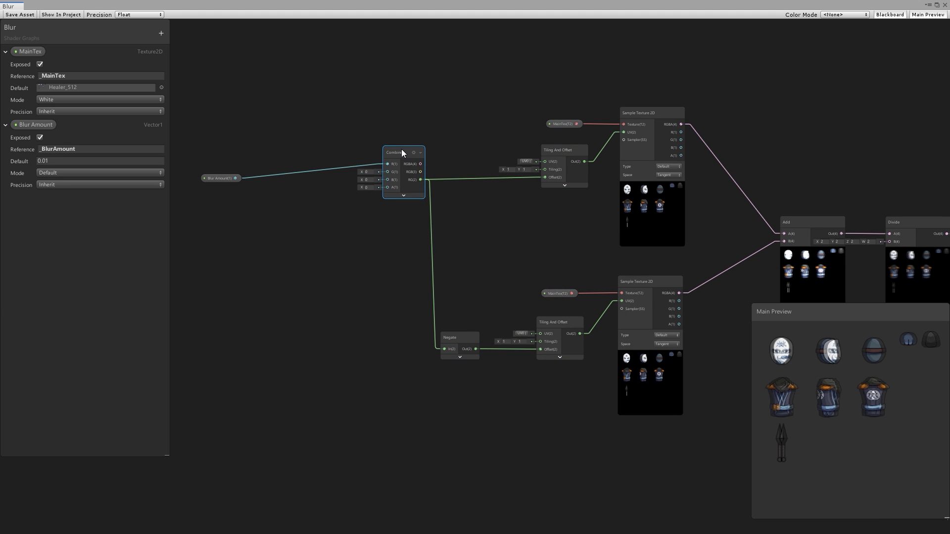
pyautogui.moveTo(221, 180); pyautogui.dragTo(310, 164)
pyautogui.click(537, 241)
# Pan around the graph to review the Blur Amount, Combine, Negate and texture sample nodes
pyautogui.scroll(-1, 539, 241)
pyautogui.moveTo(539, 241); pyautogui.dragTo(444, 215, button='middle')
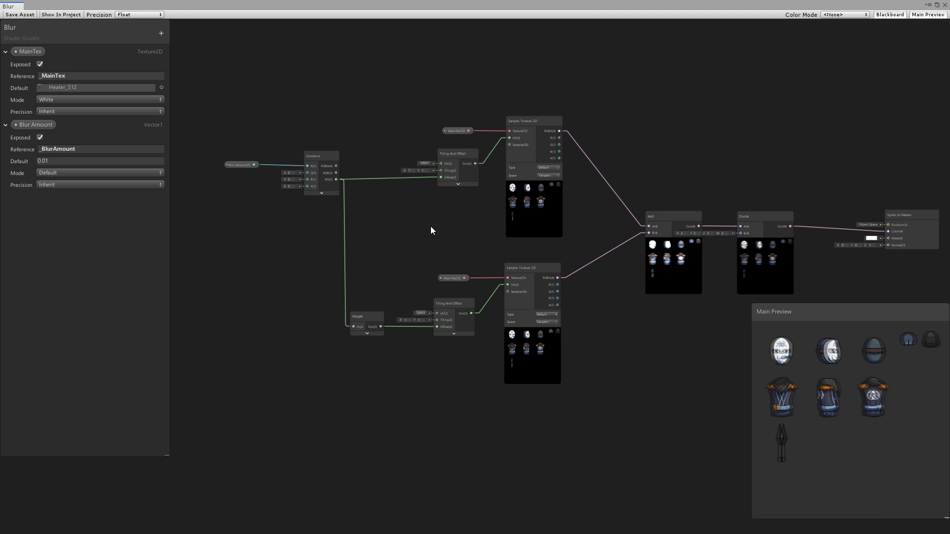
pyautogui.scroll(3, 407, 219)
pyautogui.moveTo(358, 229); pyautogui.dragTo(518, 281, button='middle')
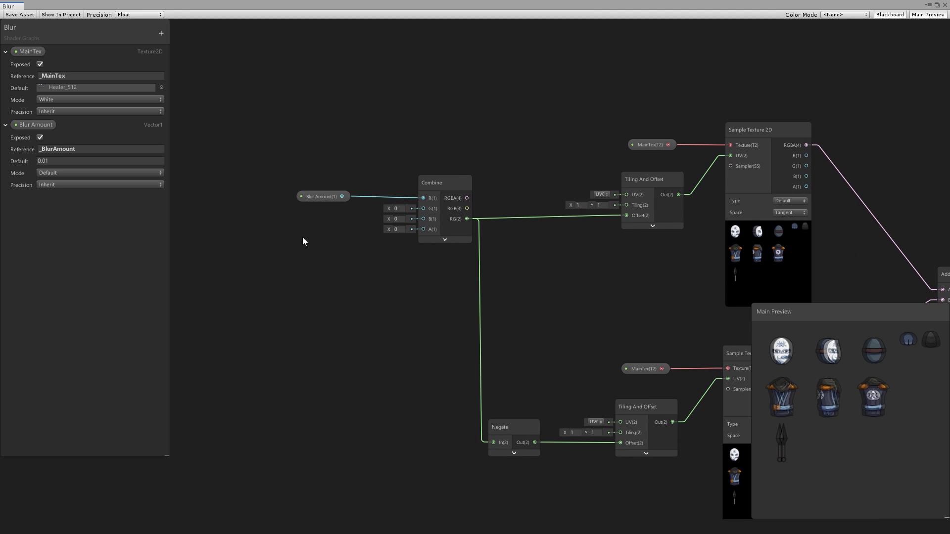
pyautogui.moveTo(388, 271); pyautogui.dragTo(389, 272)
pyautogui.moveTo(489, 163); pyautogui.dragTo(395, 285)
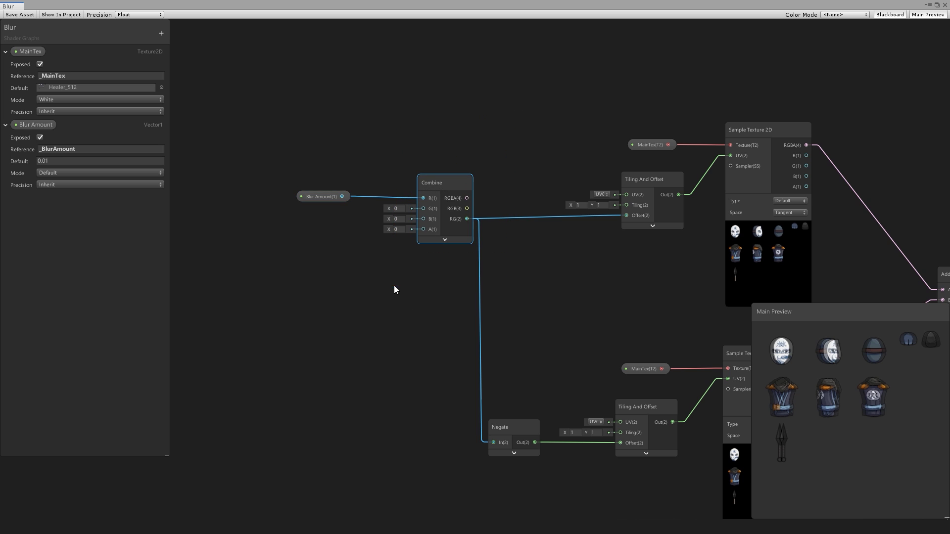
pyautogui.moveTo(573, 280); pyautogui.dragTo(539, 256, button='middle')
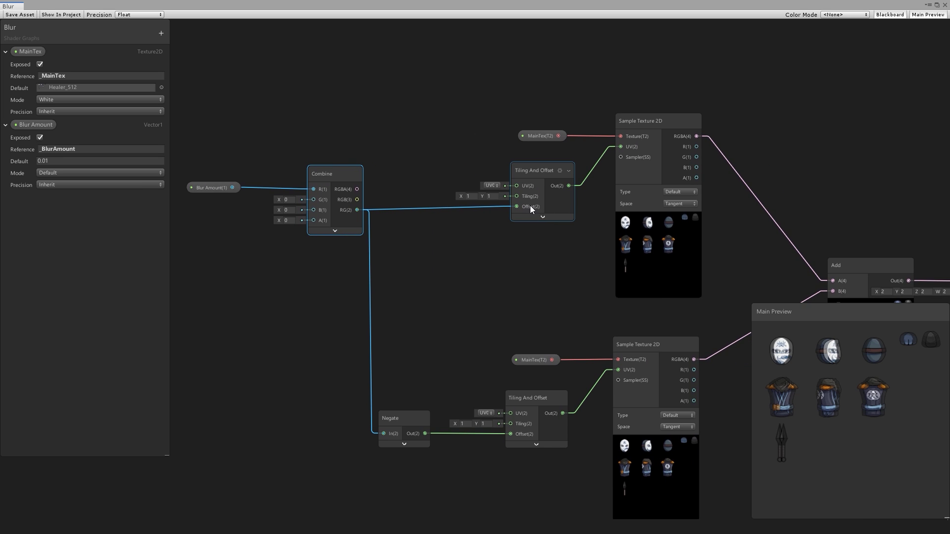
pyautogui.click(366, 406)
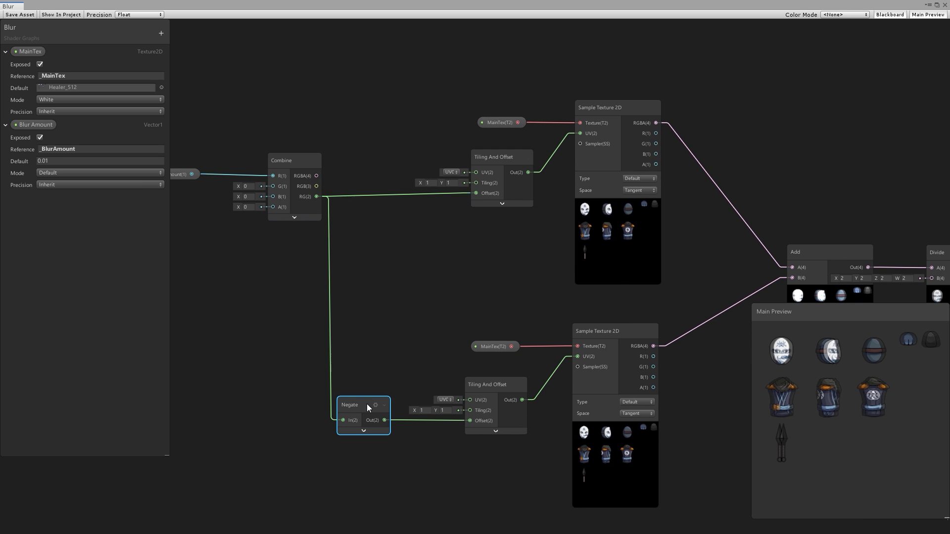
# Pan across the Add and Divide nodes and nudge the Sprite Lit Master node up
pyautogui.moveTo(675, 286); pyautogui.dragTo(480, 249, button='middle')
pyautogui.moveTo(595, 139); pyautogui.dragTo(696, 378)
pyautogui.moveTo(683, 342); pyautogui.dragTo(492, 356, button='middle')
pyautogui.moveTo(645, 191); pyautogui.dragTo(580, 267)
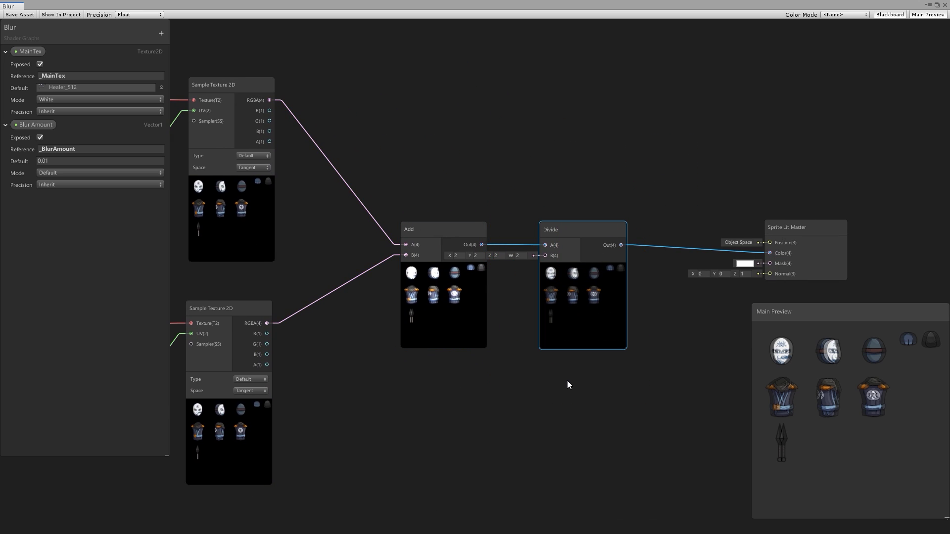
pyautogui.moveTo(663, 351); pyautogui.dragTo(528, 357, button='middle')
pyautogui.moveTo(678, 242); pyautogui.dragTo(679, 238)
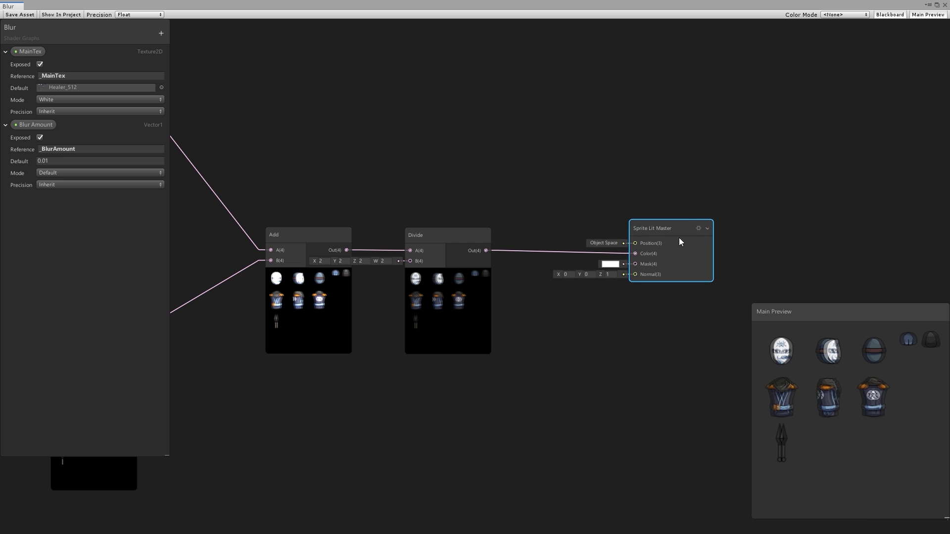
pyautogui.click(603, 379)
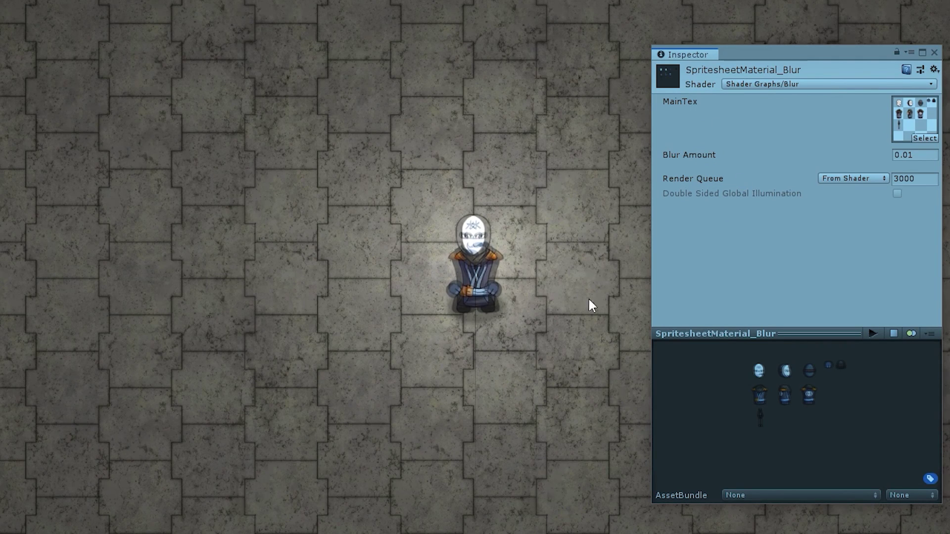
# Select the SpritesheetMaterial_Blur material's Blur Amount field, showing 0.01
pyautogui.click(696, 153)
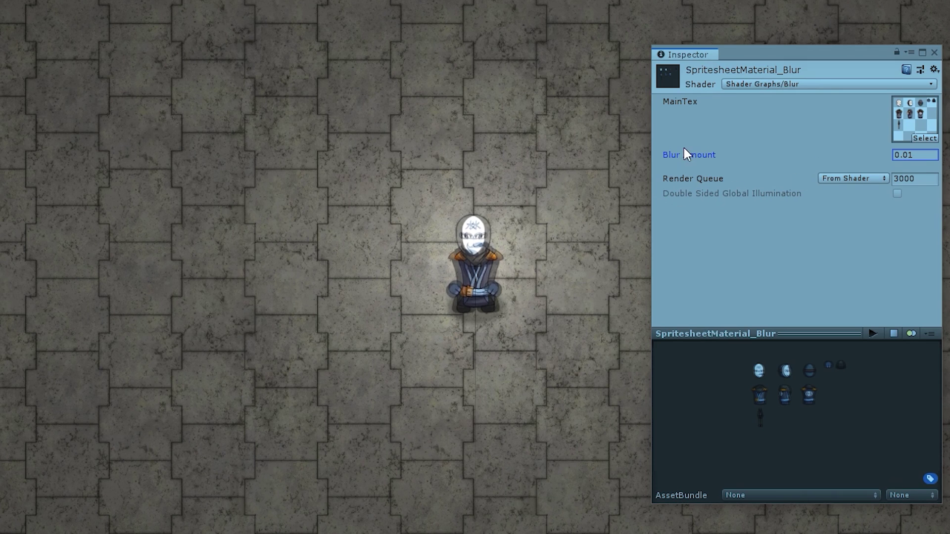
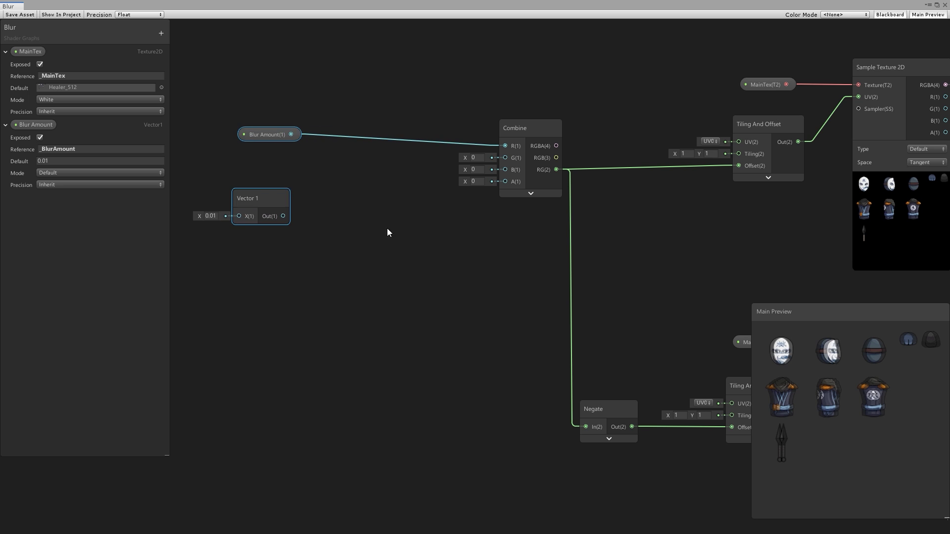
# Add a Multiply node taking Blur Amount in A and the 0.01 Vector 1 in B
pyautogui.click(389, 228)
pyautogui.press('space')
pyautogui.write('mulg')
pyautogui.press('BackSpace')
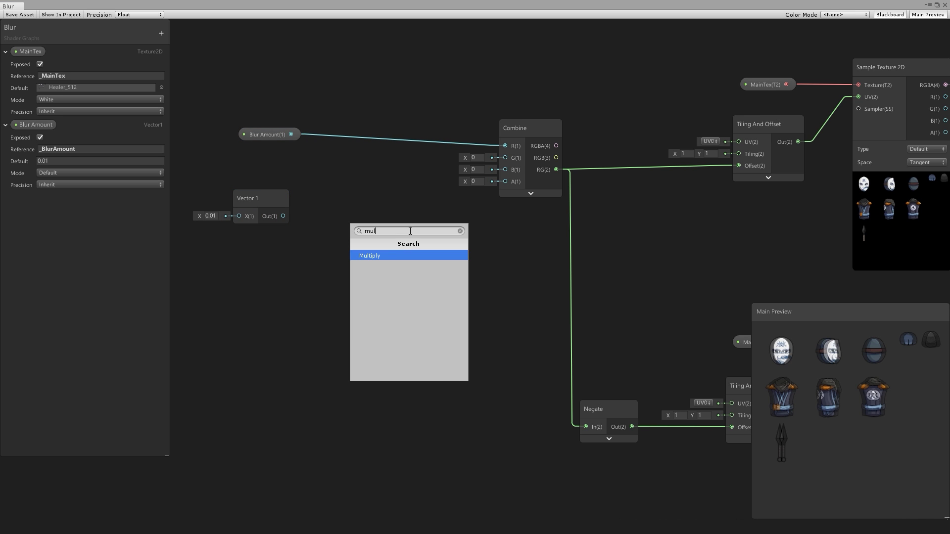
pyautogui.press('Return')
pyautogui.moveTo(457, 255); pyautogui.dragTo(398, 153)
pyautogui.moveTo(292, 134); pyautogui.dragTo(366, 166)
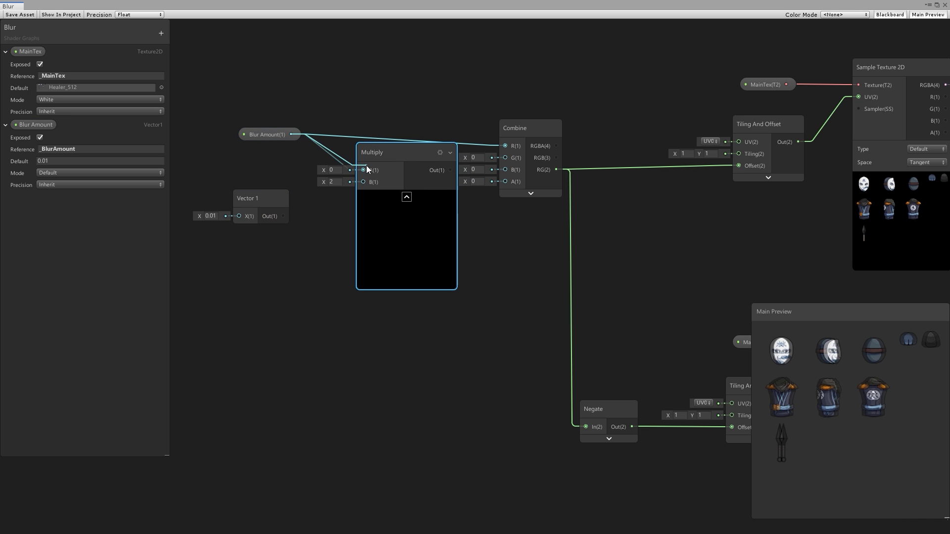
pyautogui.moveTo(283, 216); pyautogui.dragTo(372, 188)
# Feed the Multiply output into Combine's R input and arrange the input nodes beside it
pyautogui.moveTo(400, 148); pyautogui.dragTo(505, 147)
pyautogui.click(374, 186)
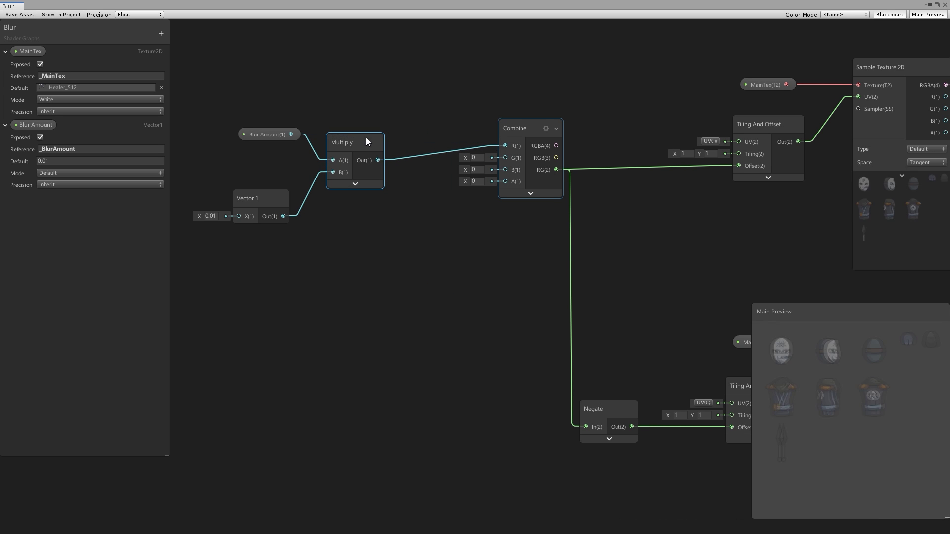
pyautogui.moveTo(366, 144); pyautogui.dragTo(400, 127)
pyautogui.moveTo(181, 106); pyautogui.dragTo(263, 198)
pyautogui.moveTo(263, 198); pyautogui.dragTo(281, 174)
pyautogui.click(397, 288)
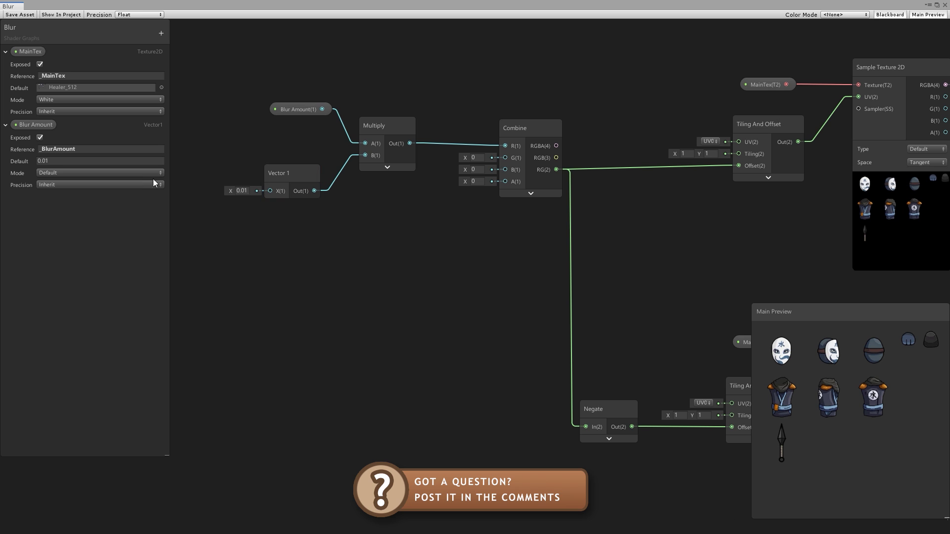
# Set Blur Amount's default value to 1
pyautogui.click(64, 161)
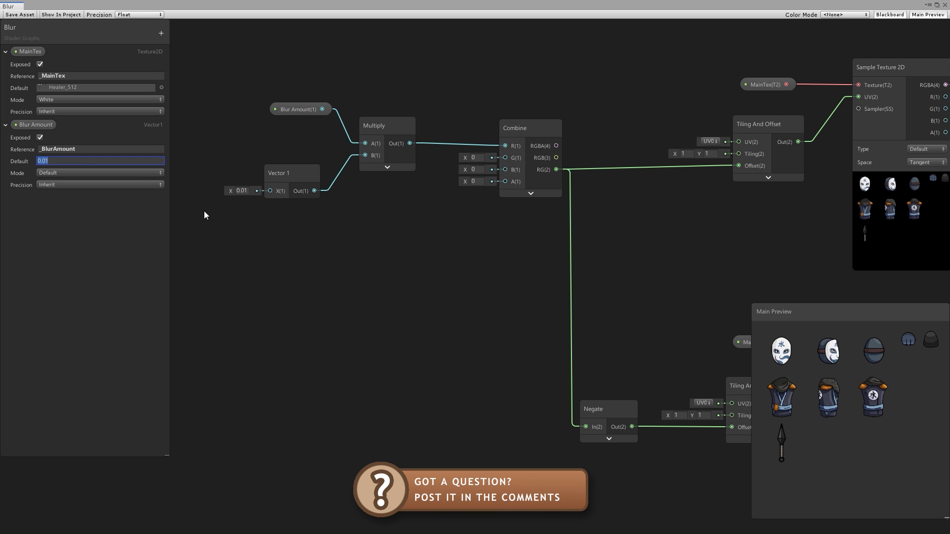
pyautogui.write('1')
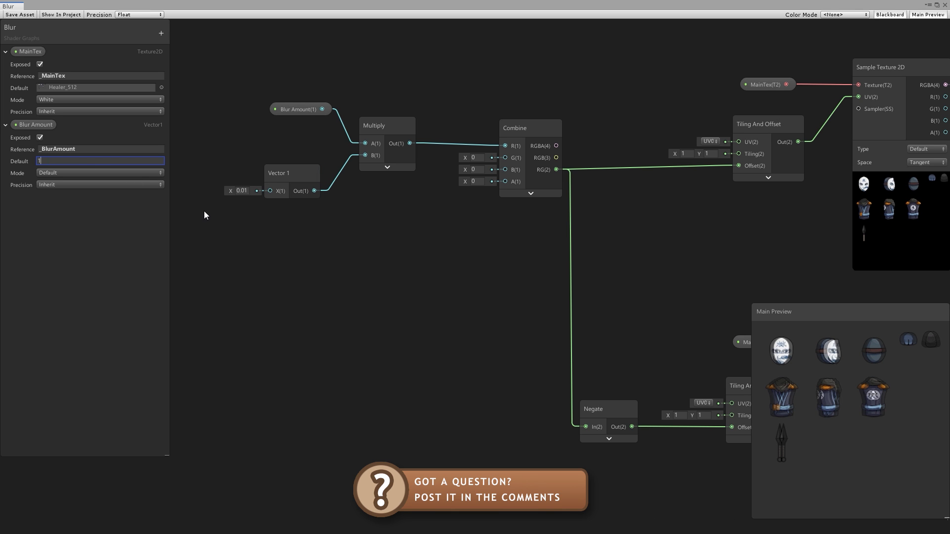
pyautogui.press('BackSpace')
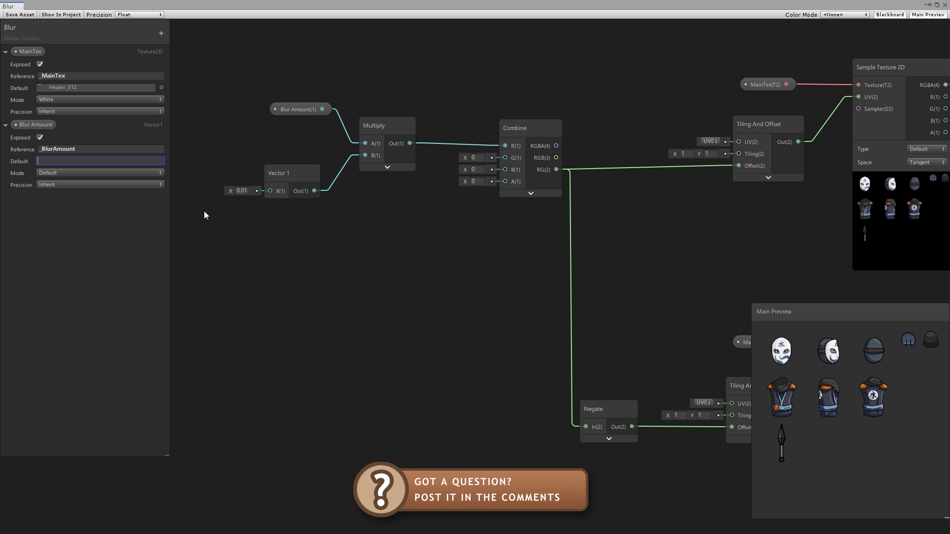
pyautogui.write('2')
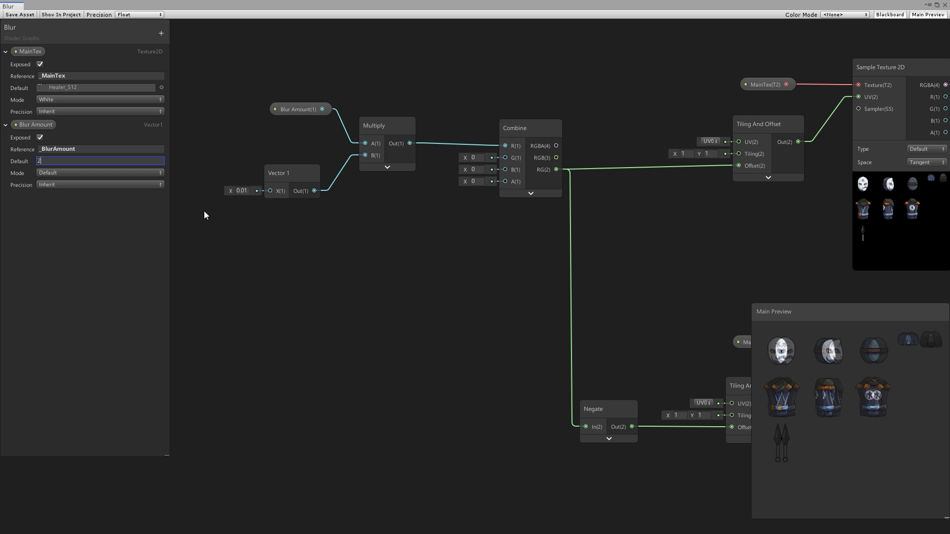
pyautogui.press('BackSpace')
pyautogui.write('1')
pyautogui.click(148, 209)
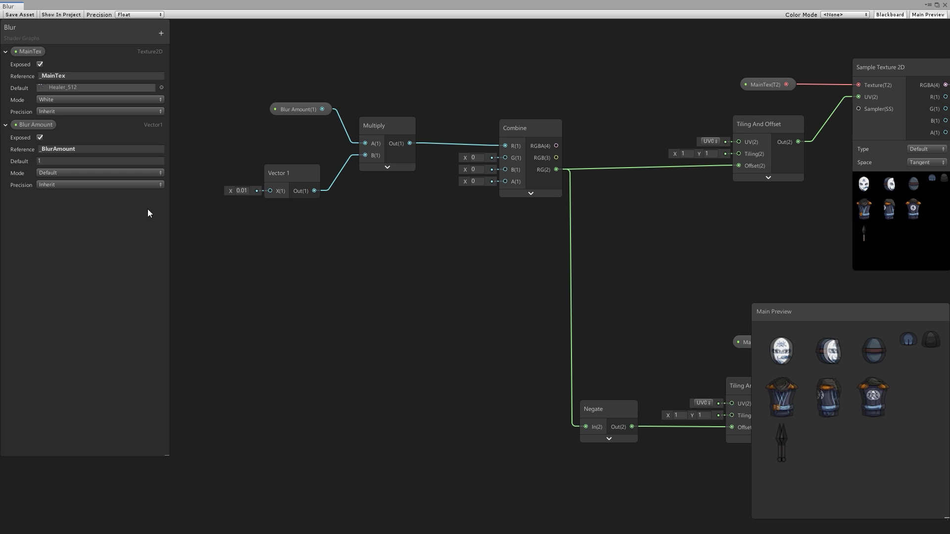
# Make Blur Amount a slider with minimum 0 and maximum 10
pyautogui.click(70, 172)
pyautogui.click(63, 195)
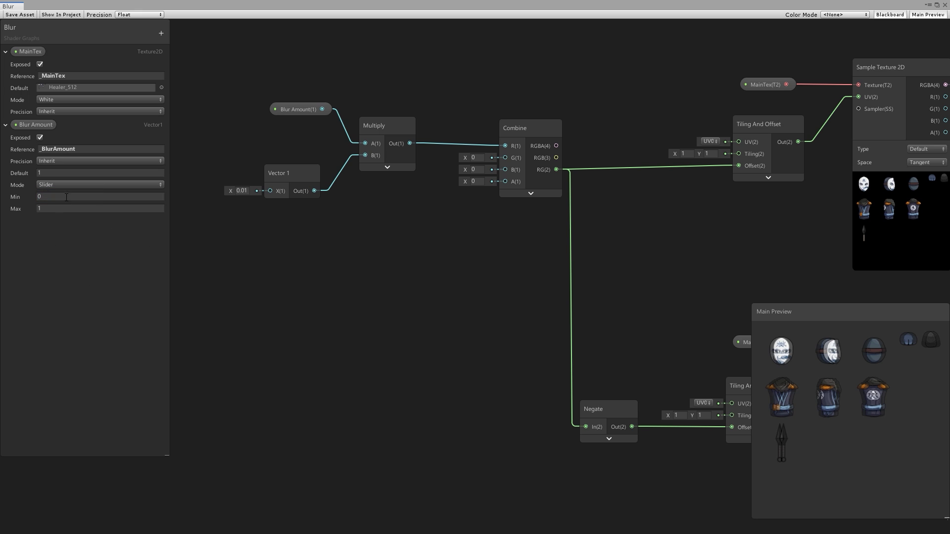
pyautogui.click(52, 196)
pyautogui.click(52, 209)
pyautogui.write('10')
pyautogui.press('Return')
pyautogui.moveTo(278, 249); pyautogui.dragTo(361, 324, button='middle')
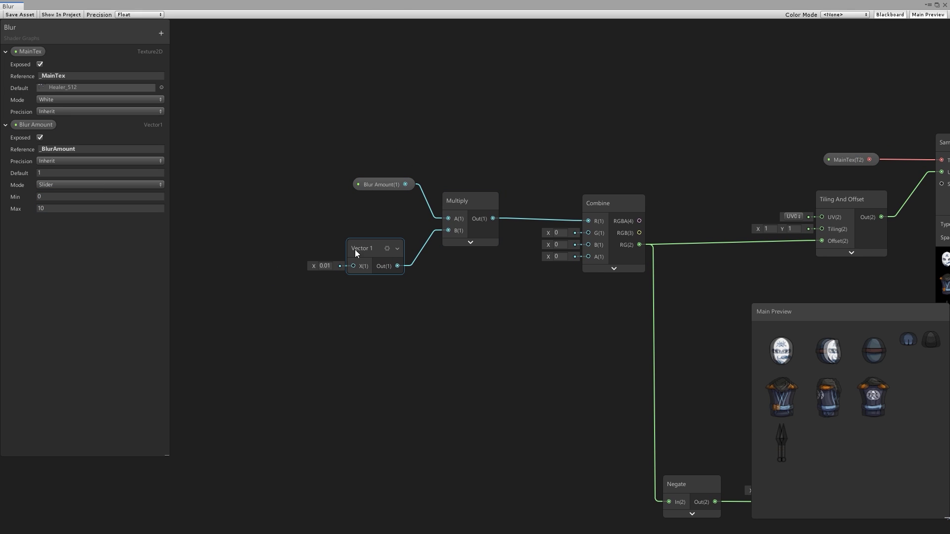
# Drag the material's Blur Amount up to blur the character sprite, then reset it to 1
pyautogui.click(388, 341)
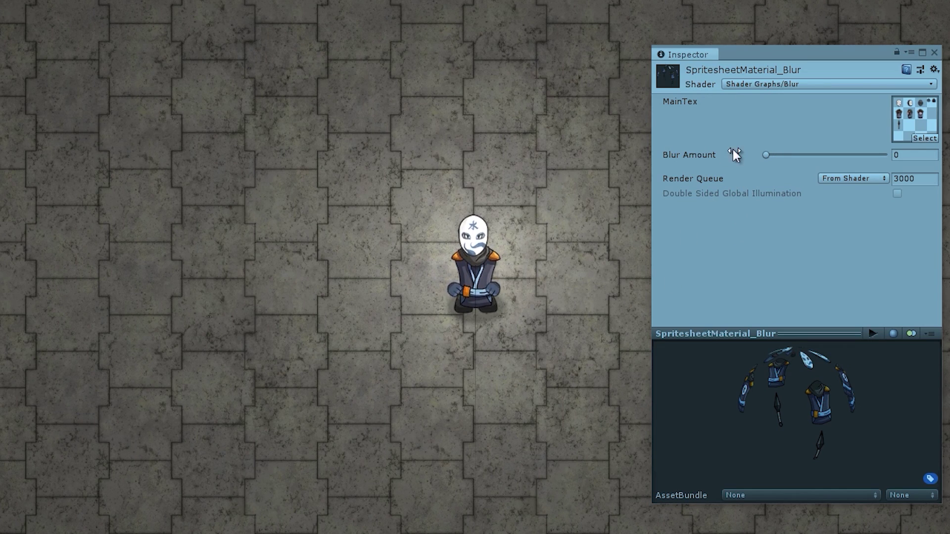
pyautogui.moveTo(767, 154)
pyautogui.mouseDown()
pyautogui.moveTo(791, 171)
pyautogui.moveTo(771, 176)
pyautogui.moveTo(790, 178)
pyautogui.moveTo(777, 178)
pyautogui.moveTo(791, 159)
pyautogui.moveTo(780, 158)
pyautogui.mouseUp()
pyautogui.click(733, 188)
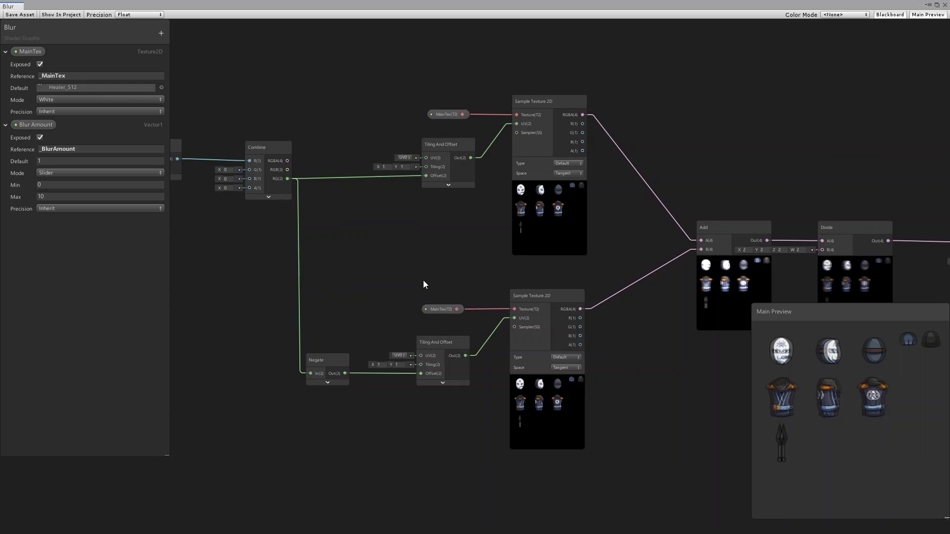
# Box-select the Combine, Negate, Tiling And Offset, Sample Texture 2D and Add nodes
pyautogui.scroll(-5, 458, 259)
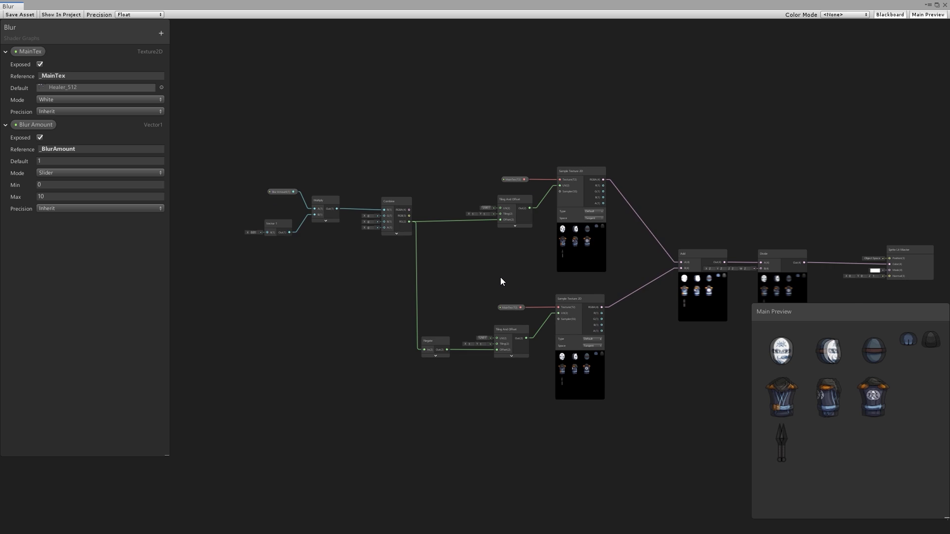
pyautogui.scroll(3, 450, 282)
pyautogui.moveTo(407, 99); pyautogui.dragTo(616, 418)
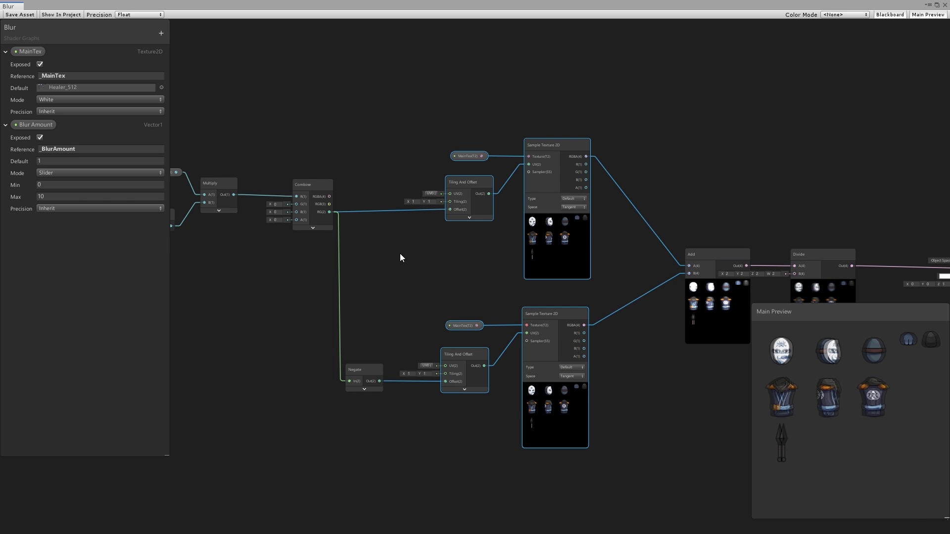
pyautogui.click(429, 291)
pyautogui.scroll(-1, 616, 427)
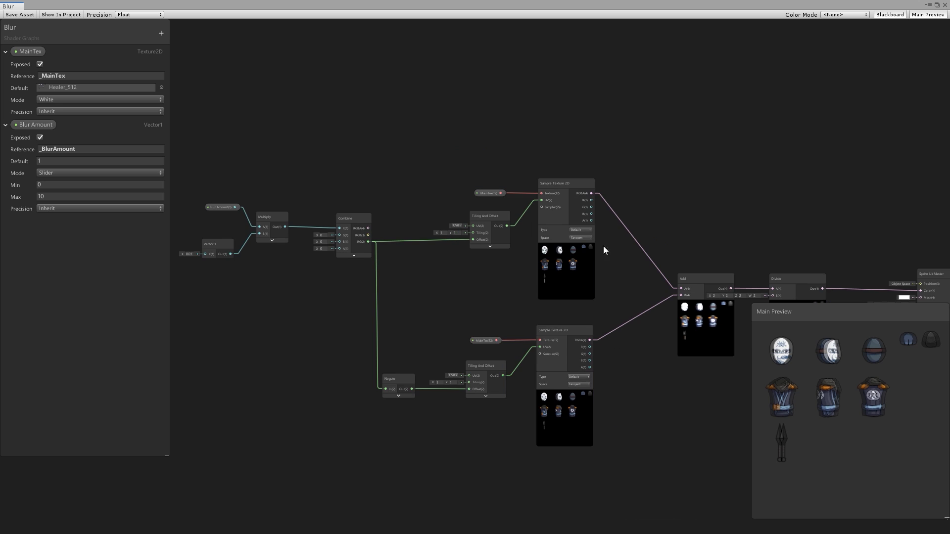
pyautogui.moveTo(528, 419); pyautogui.dragTo(484, 462)
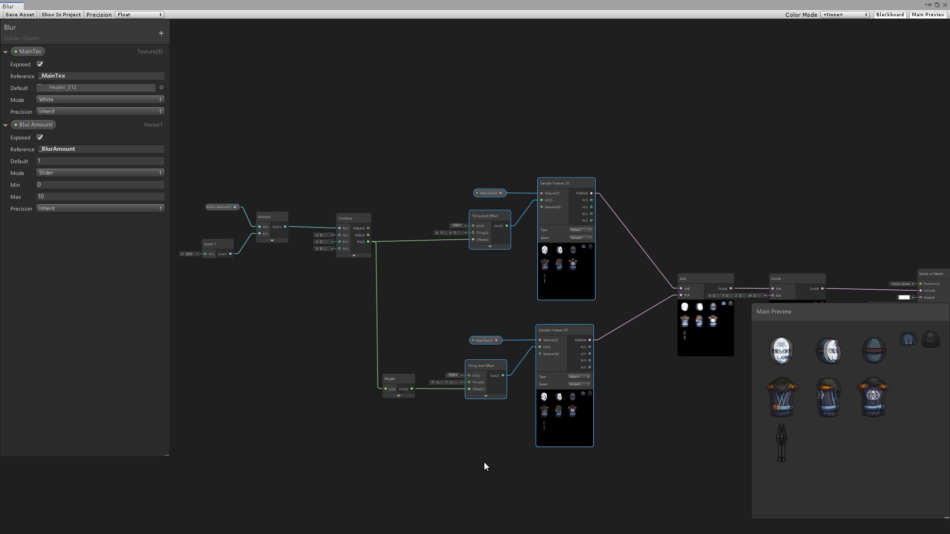
pyautogui.moveTo(647, 419); pyautogui.dragTo(494, 311, button='middle')
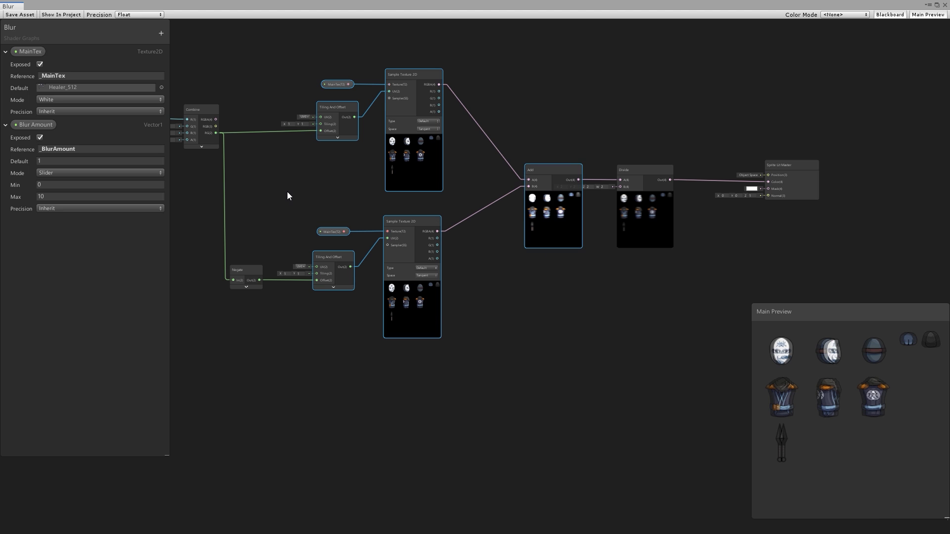
pyautogui.moveTo(287, 191); pyautogui.dragTo(489, 274, button='middle')
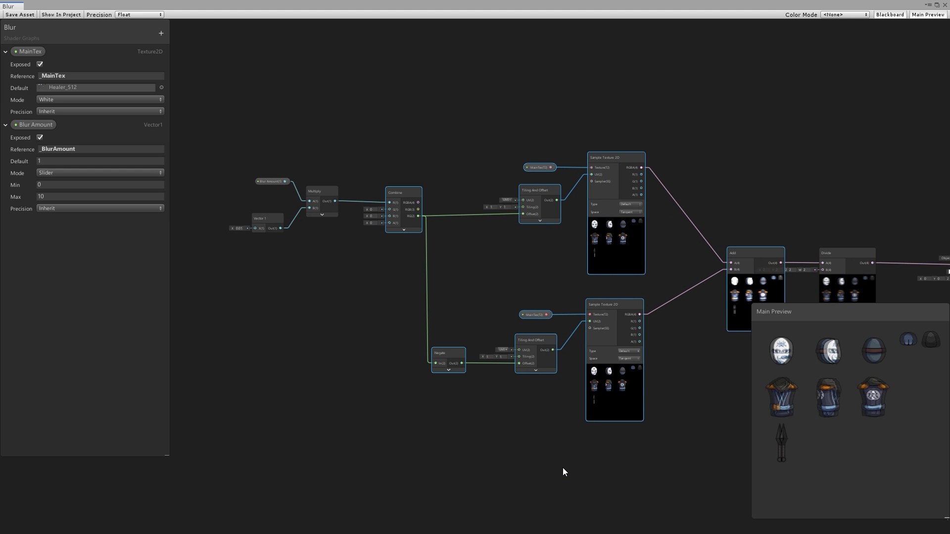
# Duplicate the selected node chain with Ctrl+D and place the copy below the originals
pyautogui.hotkey('ctrl', 'd')
pyautogui.moveTo(672, 429); pyautogui.dragTo(543, 338, button='middle')
pyautogui.scroll(-3, 623, 391)
pyautogui.moveTo(511, 263); pyautogui.dragTo(508, 410)
pyautogui.click(568, 326)
pyautogui.scroll(3, 372, 327)
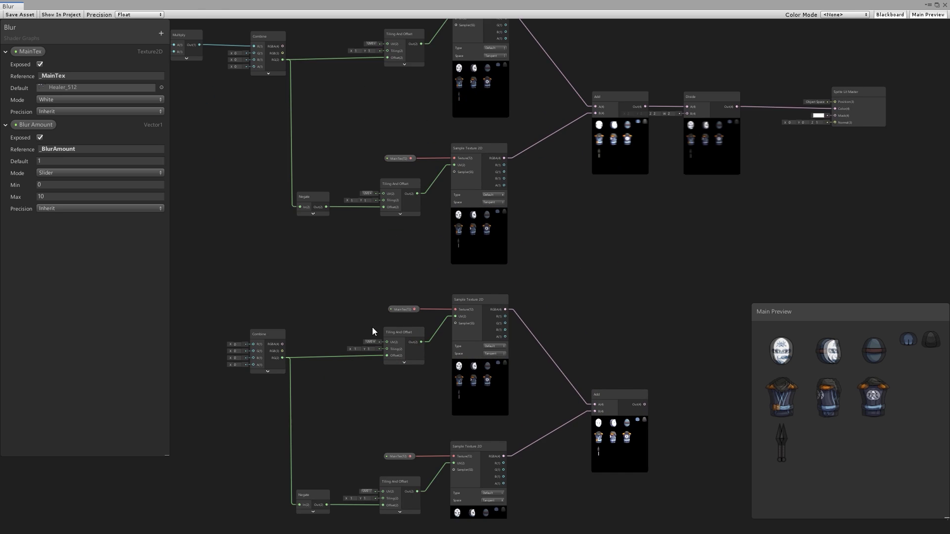
pyautogui.moveTo(372, 327); pyautogui.dragTo(460, 249, button='middle')
pyautogui.click(508, 416)
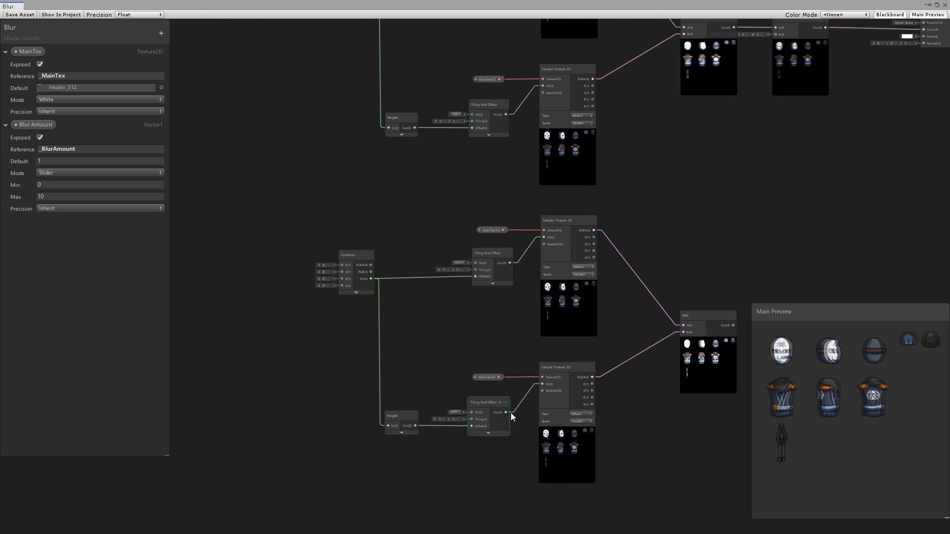
pyautogui.click(476, 337)
pyautogui.click(348, 284)
pyautogui.scroll(3, 347, 284)
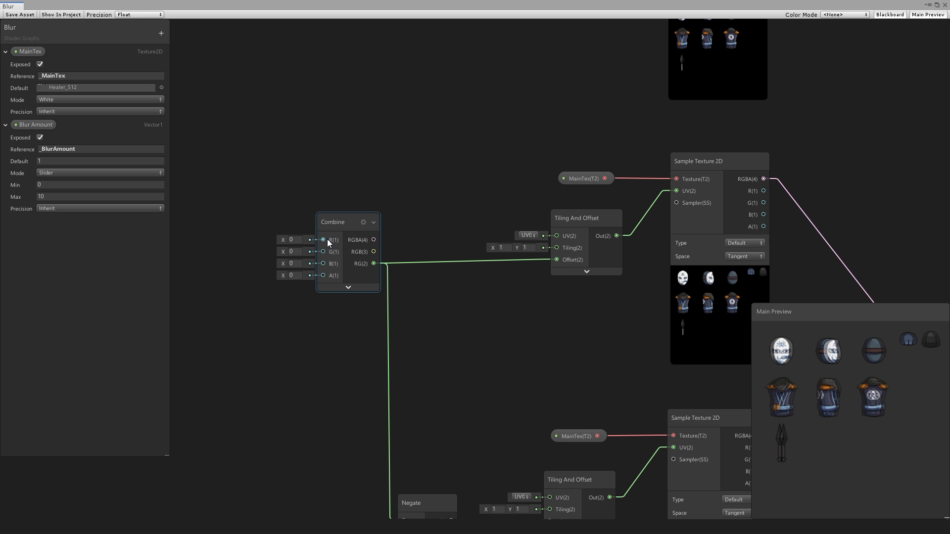
# Connect the Multiply output to the duplicated Combine node's G input
pyautogui.scroll(-6, 324, 250)
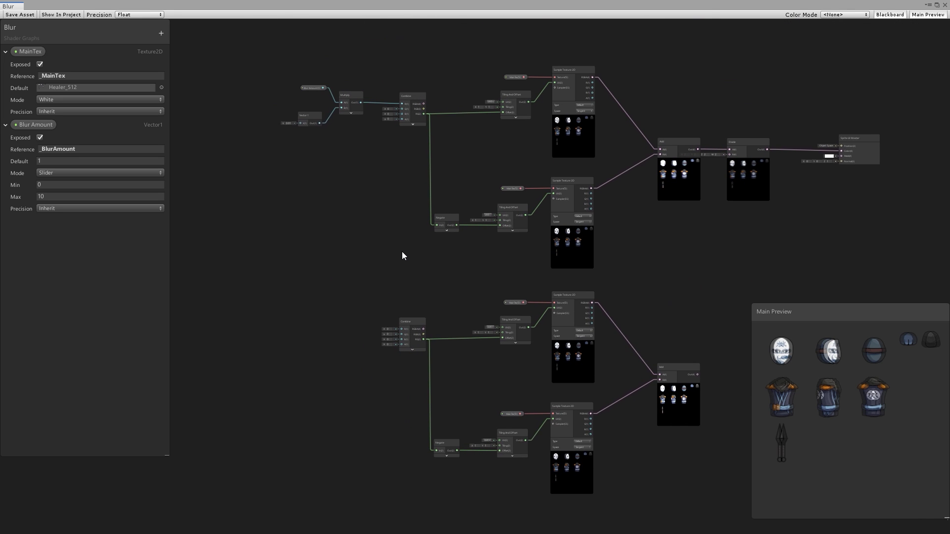
pyautogui.scroll(3, 372, 220)
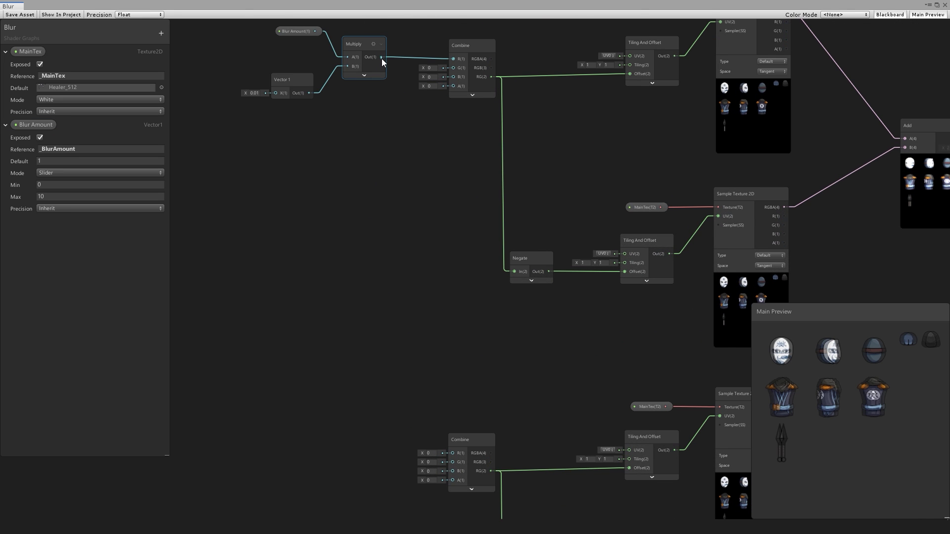
pyautogui.moveTo(381, 53); pyautogui.dragTo(451, 459)
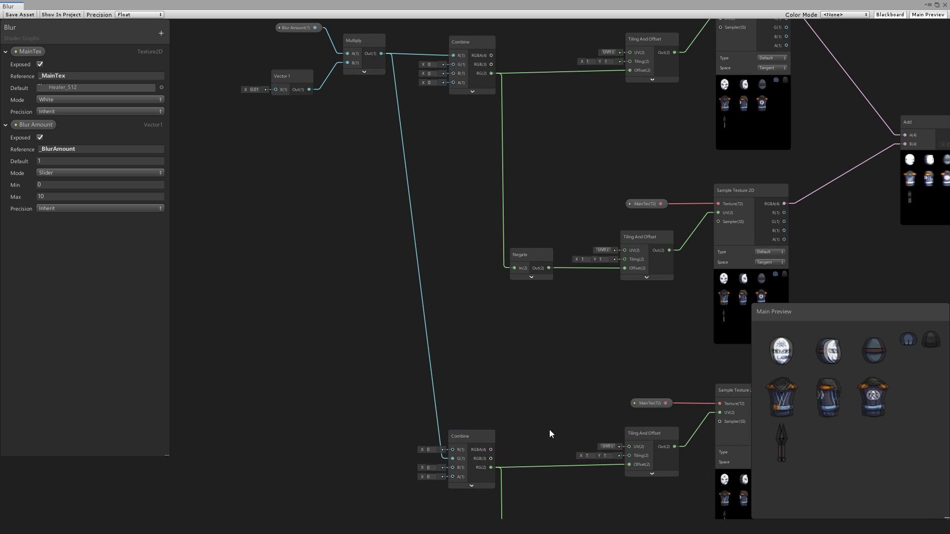
pyautogui.moveTo(549, 430); pyautogui.dragTo(360, 275, button='middle')
pyautogui.scroll(-2, 360, 276)
pyautogui.moveTo(340, 185); pyautogui.dragTo(343, 191, button='middle')
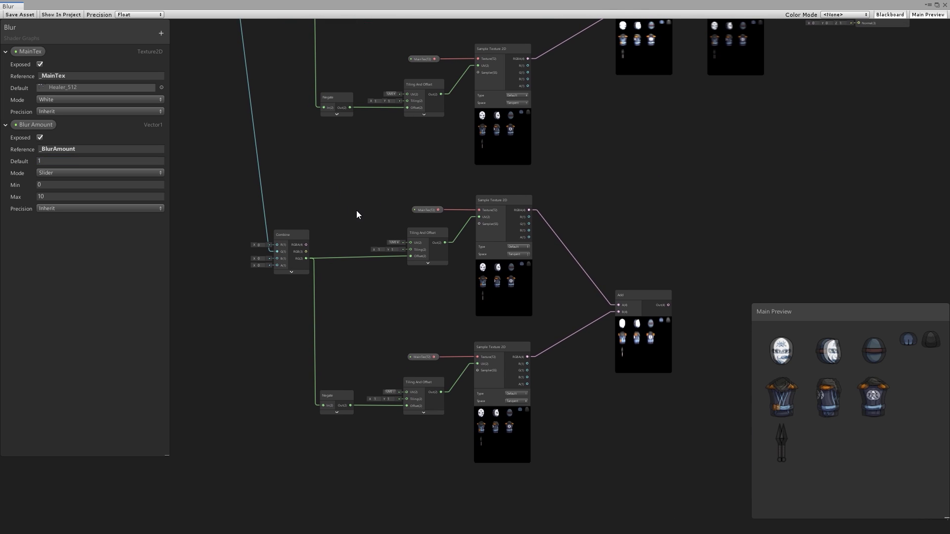
# Raise Blur Amount's default value to 3
pyautogui.scroll(2, 356, 209)
pyautogui.click(55, 160)
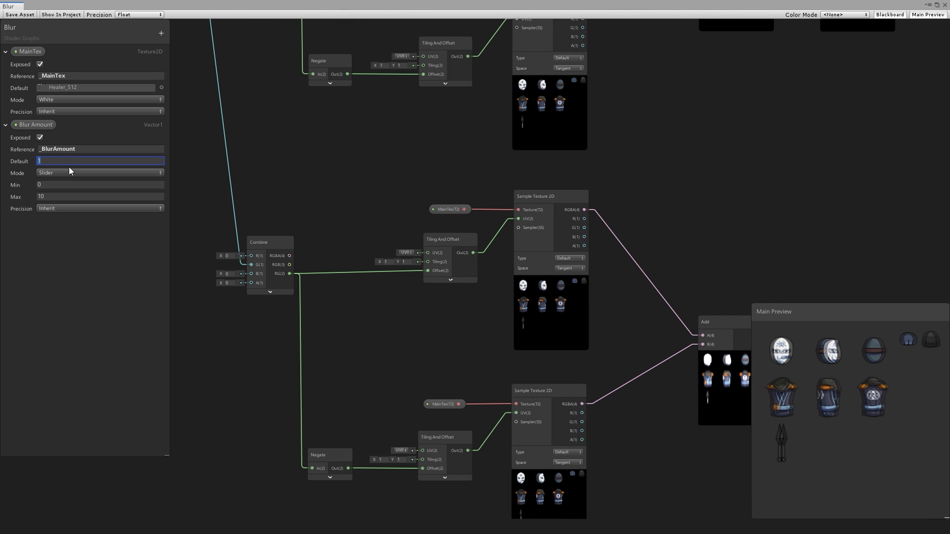
pyautogui.moveTo(595, 273); pyautogui.dragTo(442, 222, button='middle')
# Create a new Add node near the lower Add node
pyautogui.scroll(2, 512, 362)
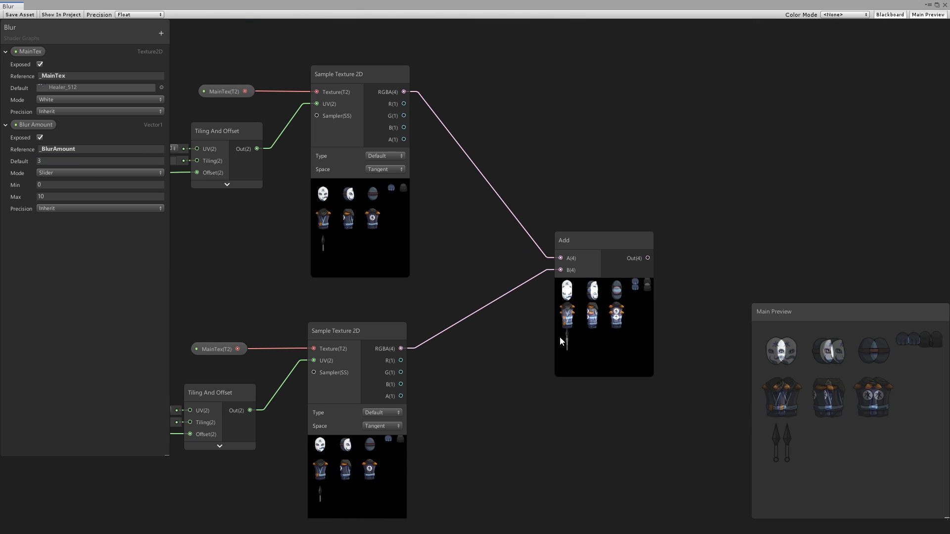
pyautogui.click(494, 331)
pyautogui.scroll(-3, 494, 332)
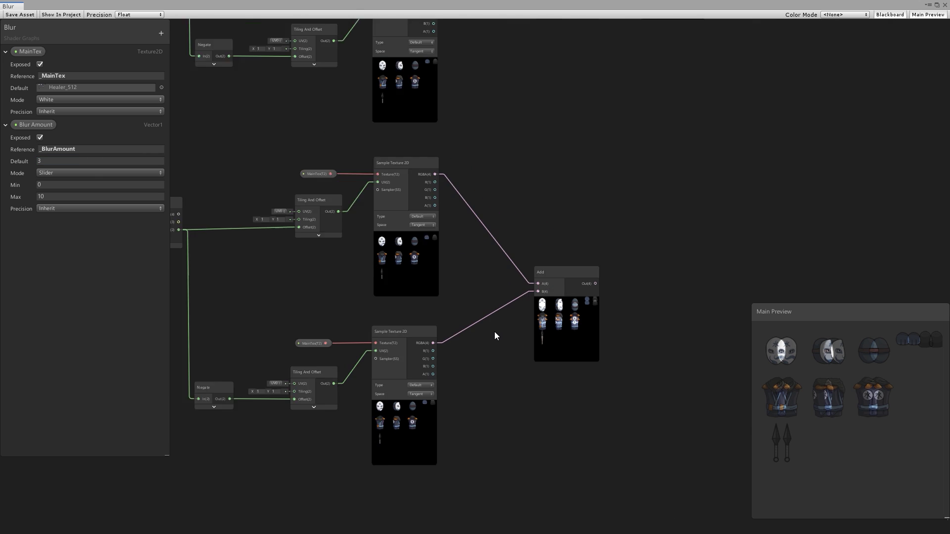
pyautogui.click(584, 322)
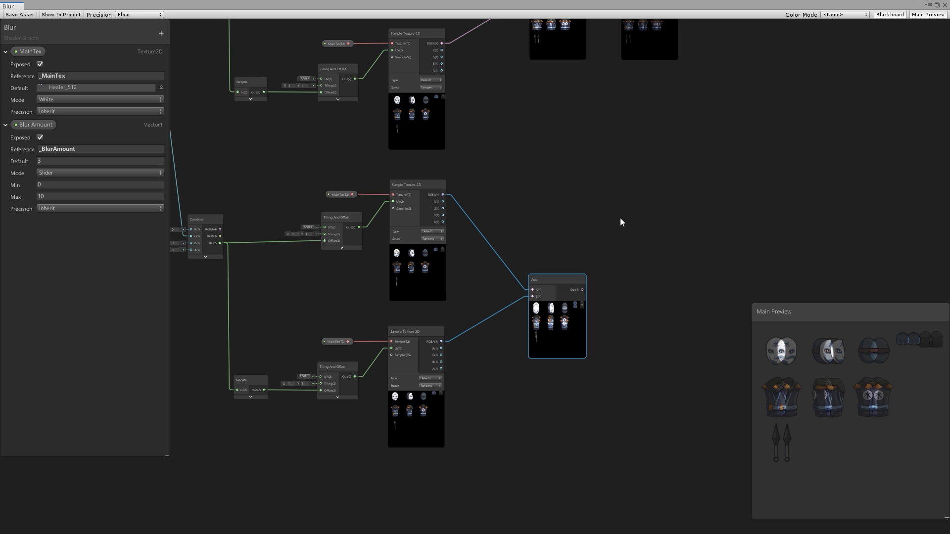
pyautogui.moveTo(606, 187); pyautogui.dragTo(529, 258, button='middle')
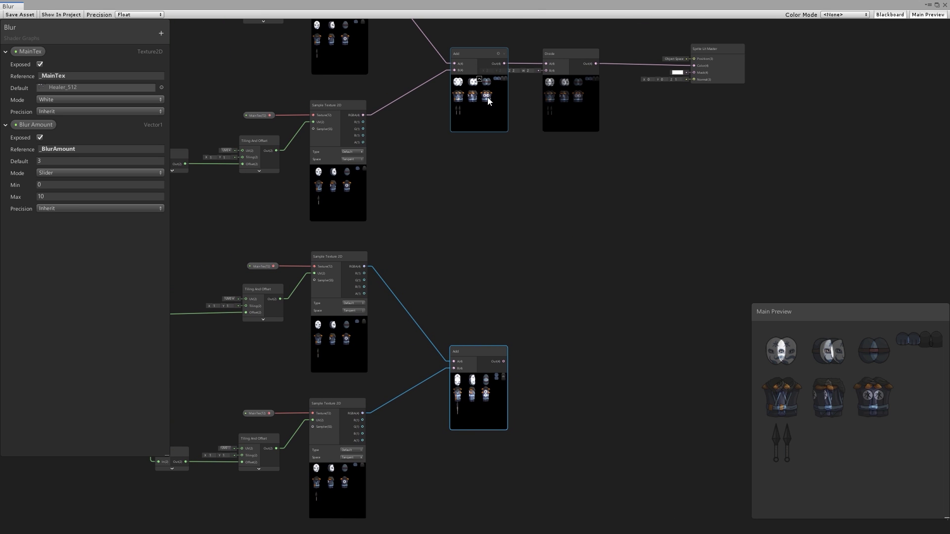
pyautogui.click(513, 265)
pyautogui.press('space')
pyautogui.write('add')
pyautogui.press('Return')
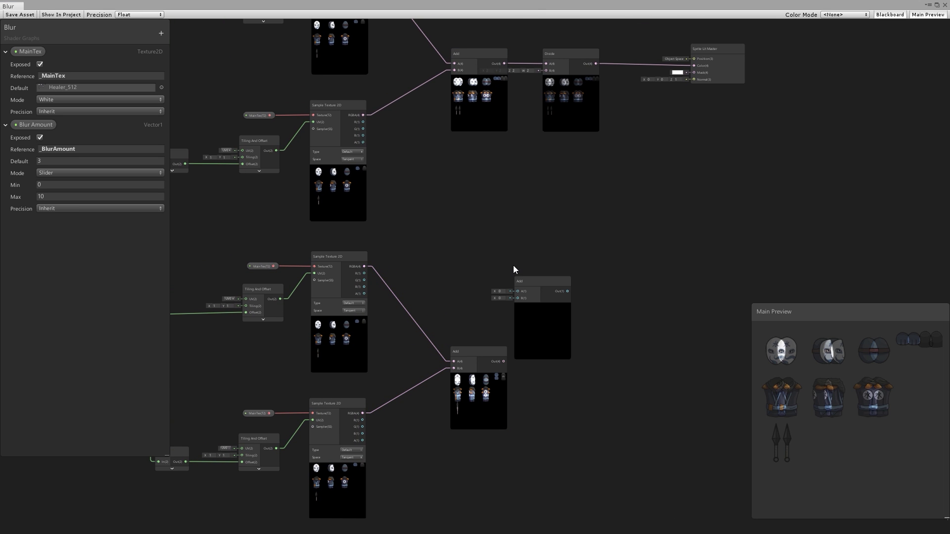
# Connect both the upper and lower Add outputs into the new Add node
pyautogui.moveTo(535, 275); pyautogui.dragTo(557, 217)
pyautogui.moveTo(503, 361); pyautogui.dragTo(541, 232)
pyautogui.moveTo(540, 233); pyautogui.dragTo(470, 263, button='middle')
pyautogui.moveTo(443, 164); pyautogui.dragTo(479, 326)
pyautogui.scroll(4, 560, 381)
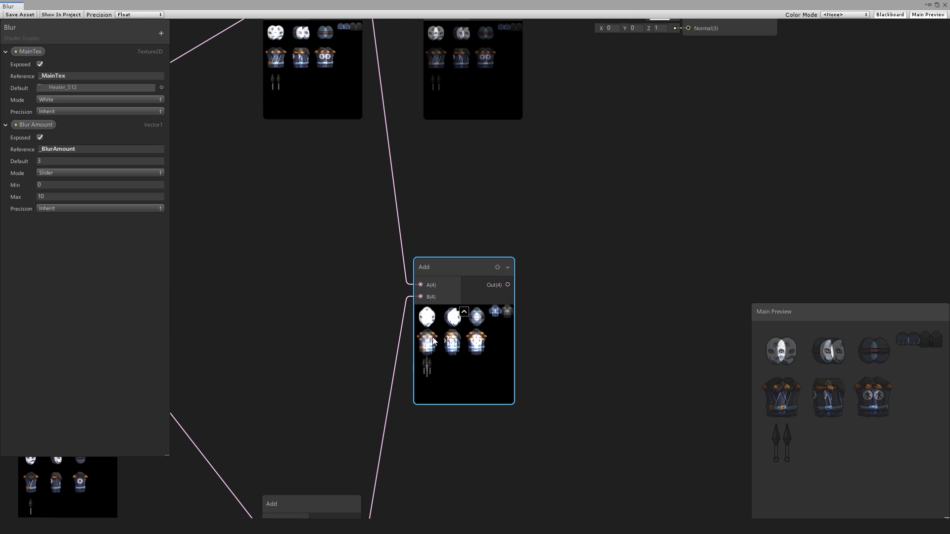
pyautogui.moveTo(440, 271); pyautogui.dragTo(459, 228)
# Wire the new Add's output into the Divide node and rearrange the graph
pyautogui.moveTo(598, 168); pyautogui.dragTo(513, 304, button='middle')
pyautogui.scroll(-3, 514, 304)
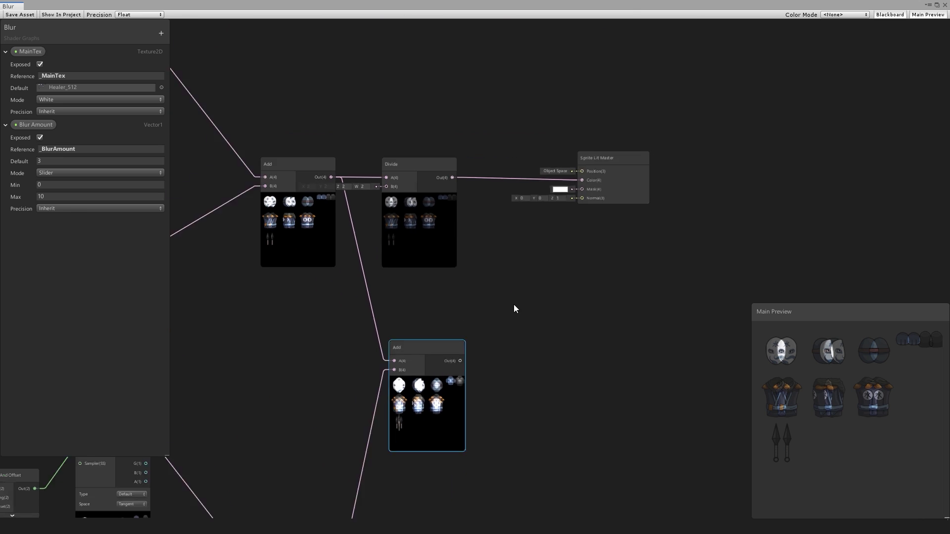
pyautogui.moveTo(743, 188); pyautogui.dragTo(563, 420)
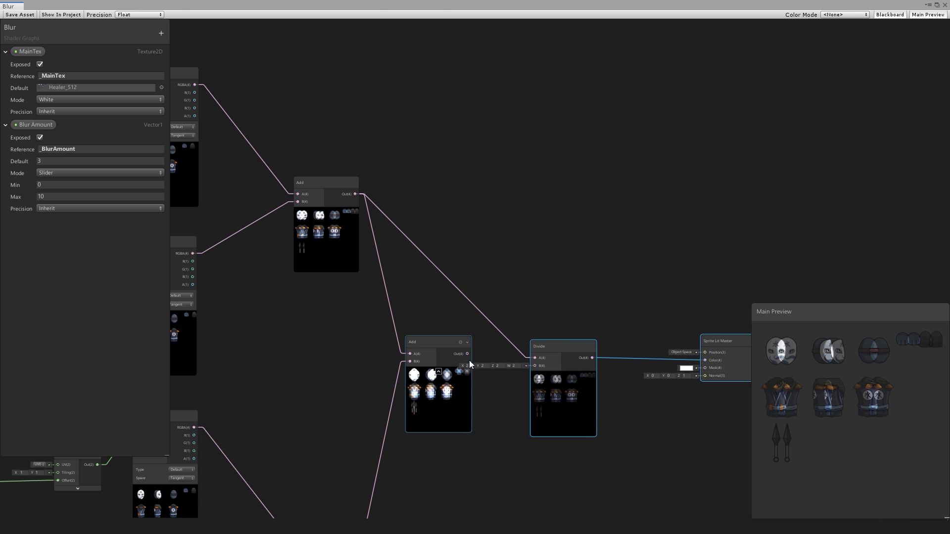
pyautogui.moveTo(540, 356); pyautogui.dragTo(580, 347)
pyautogui.click(630, 387)
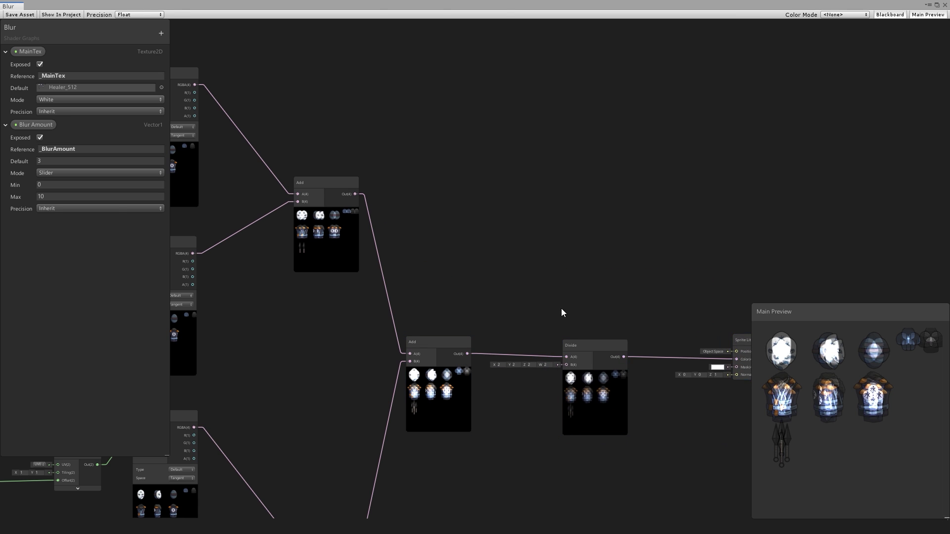
pyautogui.scroll(-2, 568, 297)
pyautogui.moveTo(581, 283); pyautogui.dragTo(573, 243, button='middle')
pyautogui.scroll(2, 573, 247)
pyautogui.scroll(-4, 524, 290)
pyautogui.moveTo(451, 275); pyautogui.dragTo(562, 207, button='middle')
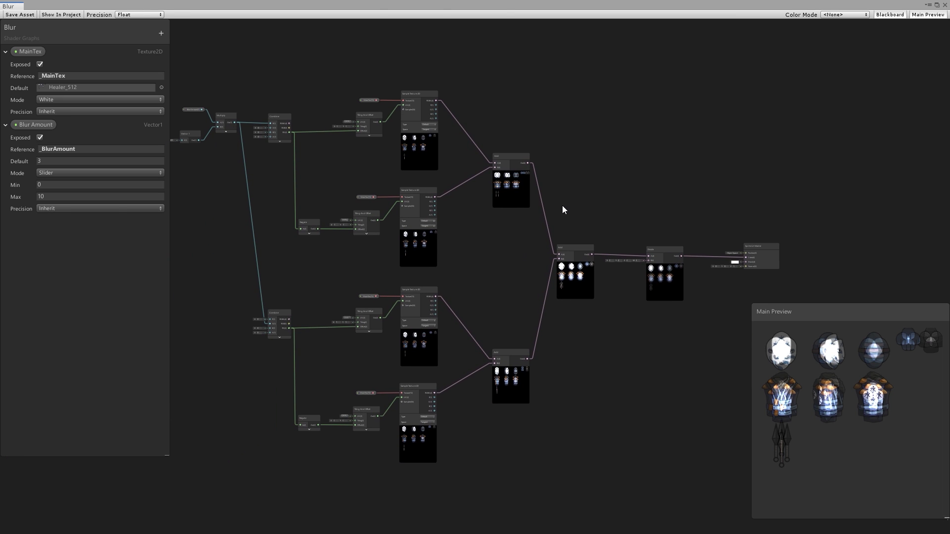
pyautogui.moveTo(396, 161); pyautogui.dragTo(384, 449)
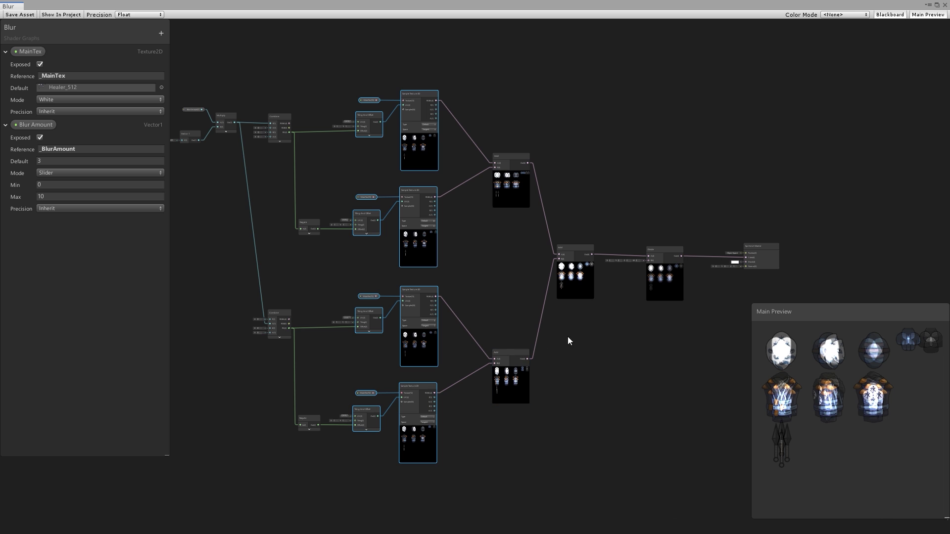
pyautogui.scroll(4, 617, 281)
pyautogui.moveTo(644, 233); pyautogui.dragTo(409, 282, button='middle')
# Set the Divide's divisor to 4 on every component
pyautogui.click(413, 275)
pyautogui.write('4')
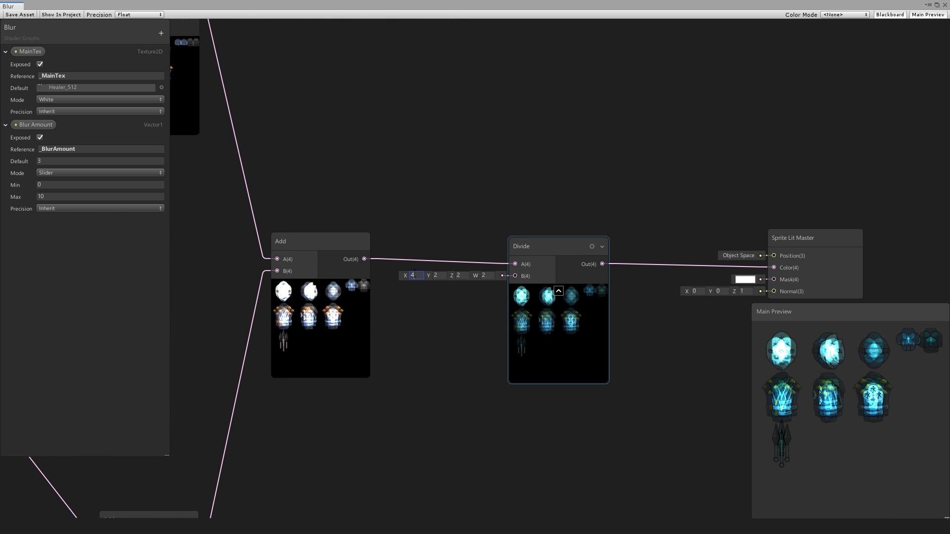
pyautogui.press('Tab')
pyautogui.write('4')
pyautogui.press('Tab')
pyautogui.write('4')
pyautogui.press('Tab')
pyautogui.write('4')
pyautogui.click(826, 333)
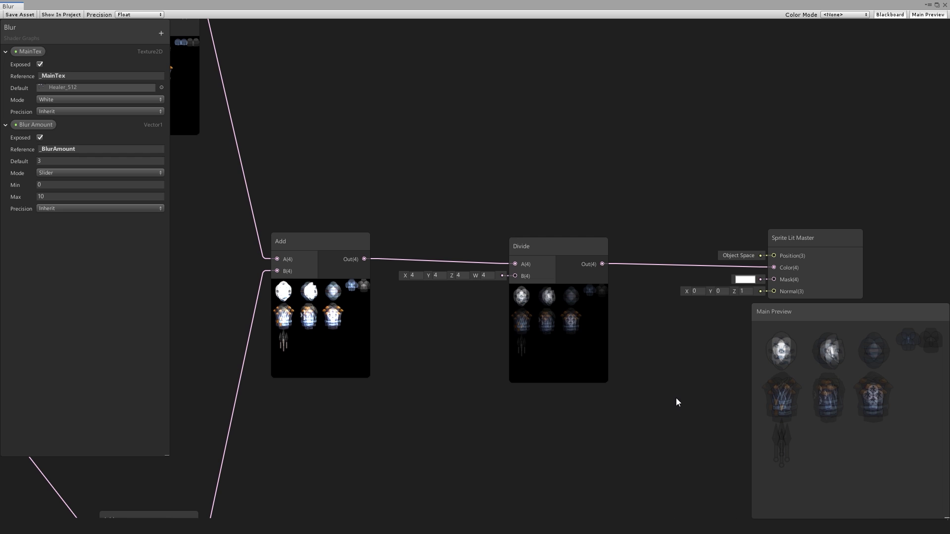
pyautogui.scroll(-5, 675, 397)
pyautogui.moveTo(490, 275); pyautogui.dragTo(646, 210, button='middle')
pyautogui.scroll(-2, 616, 188)
# Push the material's Blur Amount to about 5.37 to test the blur, then set it to 2
pyautogui.moveTo(606, 242); pyautogui.dragTo(605, 242)
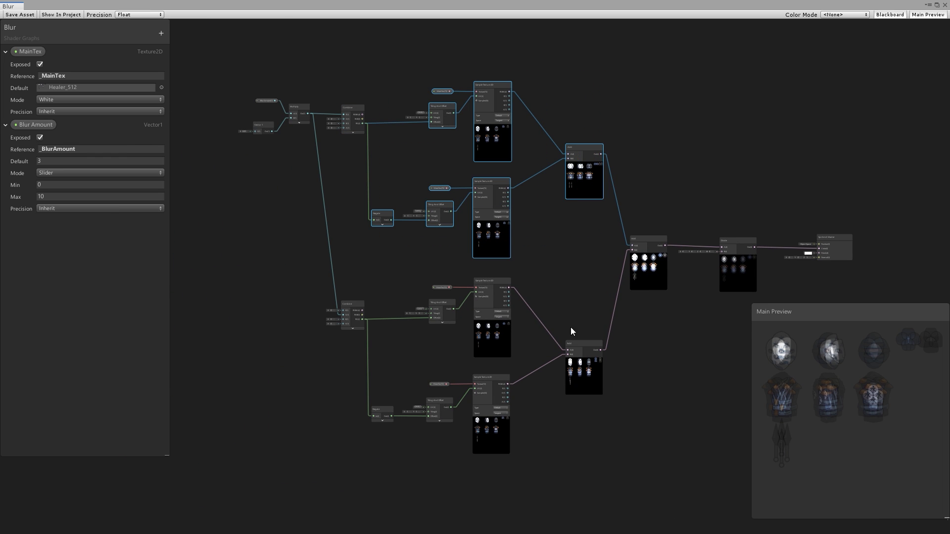
pyautogui.moveTo(309, 262)
pyautogui.mouseDown()
pyautogui.moveTo(598, 418)
pyautogui.moveTo(651, 406)
pyautogui.mouseUp()
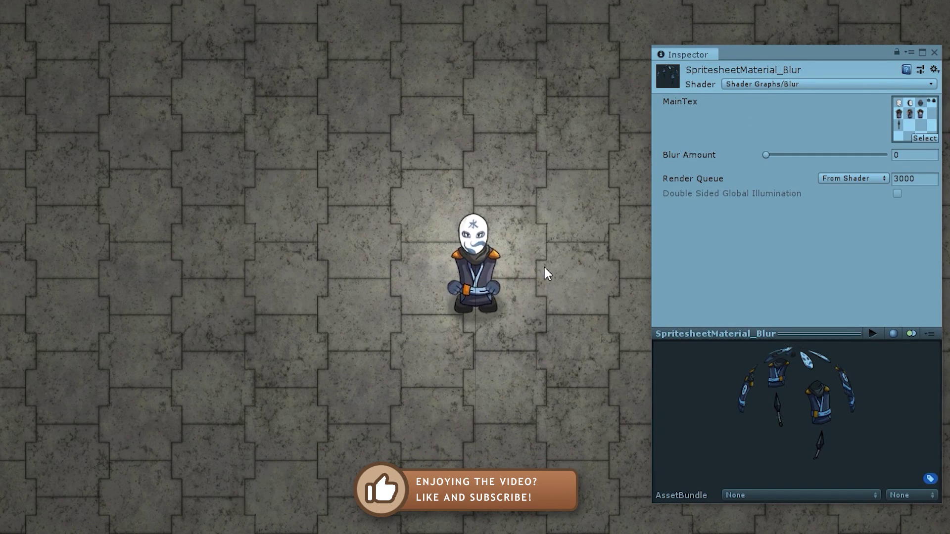
pyautogui.moveTo(766, 154); pyautogui.dragTo(829, 157)
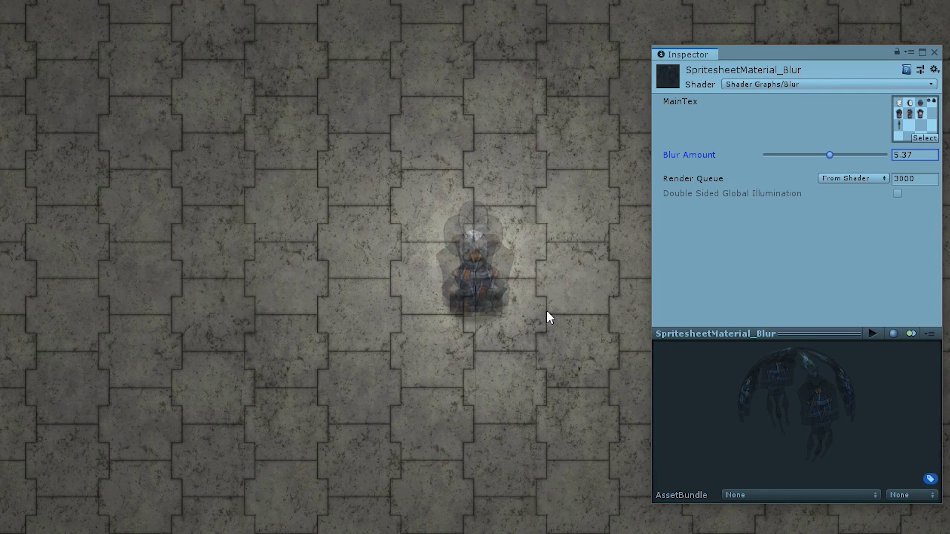
pyautogui.click(790, 155)
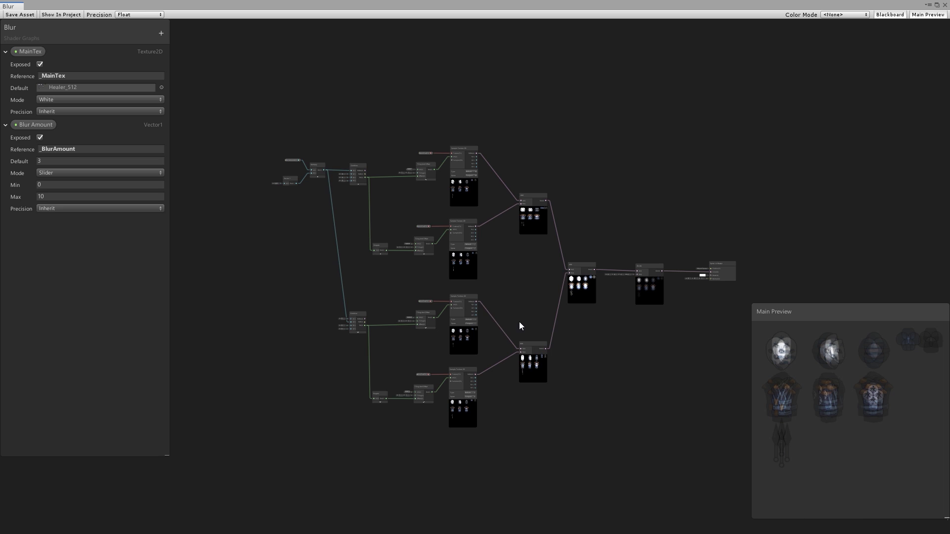
# Duplicate both blur sample groups and place the copies below the originals
pyautogui.scroll(3, 550, 327)
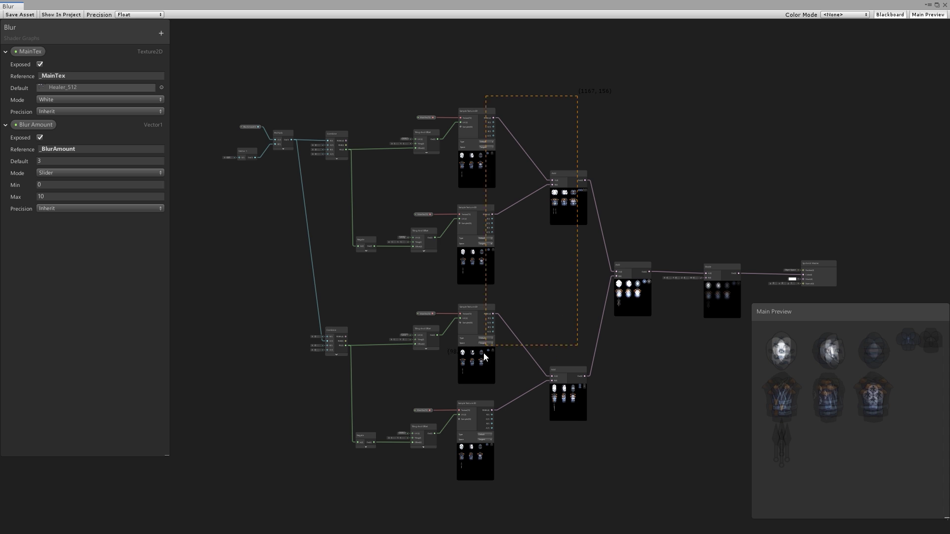
pyautogui.moveTo(483, 353); pyautogui.dragTo(321, 462)
pyautogui.scroll(-4, 364, 464)
pyautogui.moveTo(386, 451); pyautogui.dragTo(420, 256, button='middle')
pyautogui.hotkey('ctrl', 'd')
pyautogui.moveTo(462, 163); pyautogui.dragTo(451, 388)
pyautogui.scroll(8, 430, 341)
pyautogui.scroll(-6, 368, 320)
pyautogui.moveTo(368, 319); pyautogui.dragTo(485, 418, button='middle')
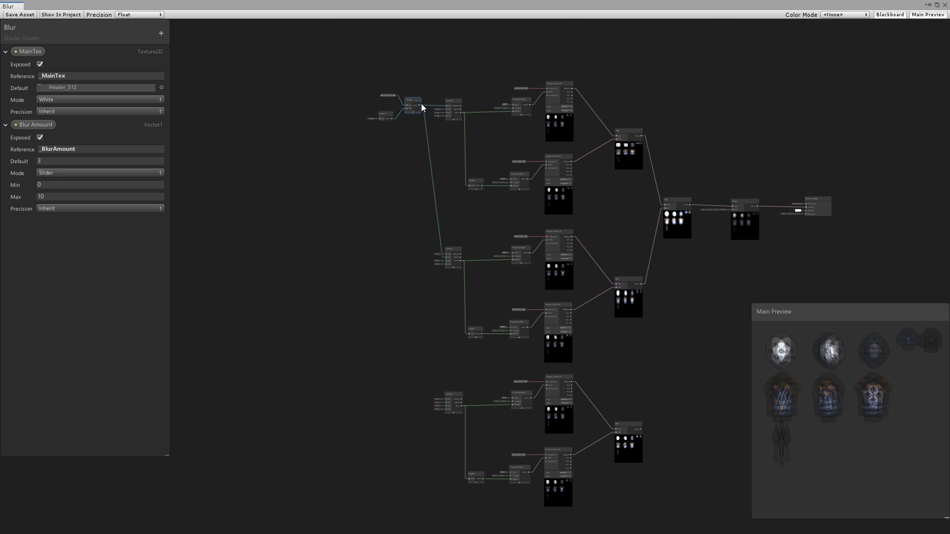
# Feed the Multiply output into the copied Combine's R and G inputs
pyautogui.moveTo(419, 104); pyautogui.dragTo(446, 400)
pyautogui.moveTo(419, 104); pyautogui.dragTo(446, 403)
pyautogui.scroll(6, 514, 445)
# Duplicate a blur sample group with Ctrl+D to create a fourth group
pyautogui.scroll(-4, 518, 397)
pyautogui.moveTo(515, 421); pyautogui.dragTo(394, 252, button='middle')
pyautogui.moveTo(559, 153); pyautogui.dragTo(277, 326)
pyautogui.hotkey('ctrl', 'd')
pyautogui.moveTo(310, 195); pyautogui.dragTo(295, 378)
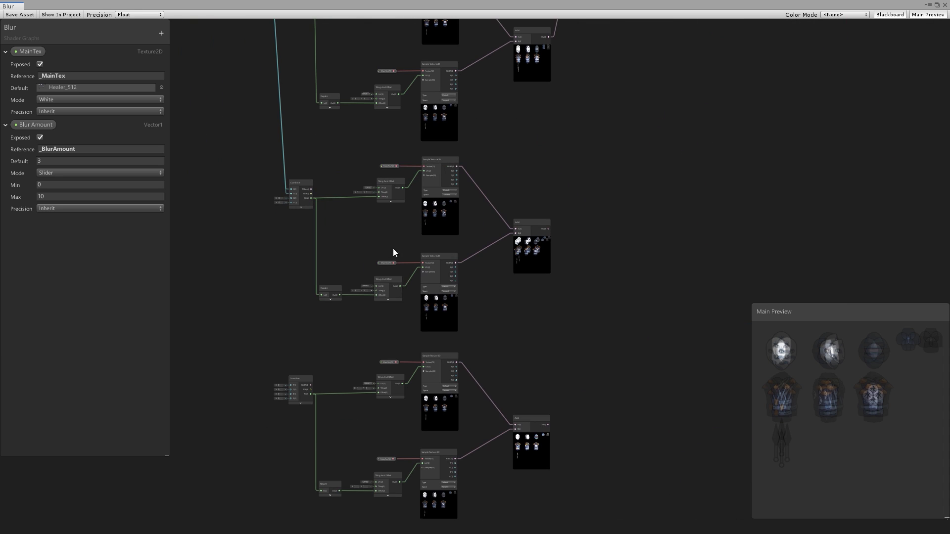
# Connect the scaled Blur Amount to the fourth Combine and add a new Negate node
pyautogui.moveTo(255, 233); pyautogui.dragTo(297, 233, button='middle')
pyautogui.moveTo(302, 185); pyautogui.dragTo(312, 385, button='middle')
pyautogui.scroll(-2, 316, 266)
pyautogui.moveTo(309, 92); pyautogui.dragTo(336, 439)
pyautogui.press('space')
pyautogui.click(298, 432)
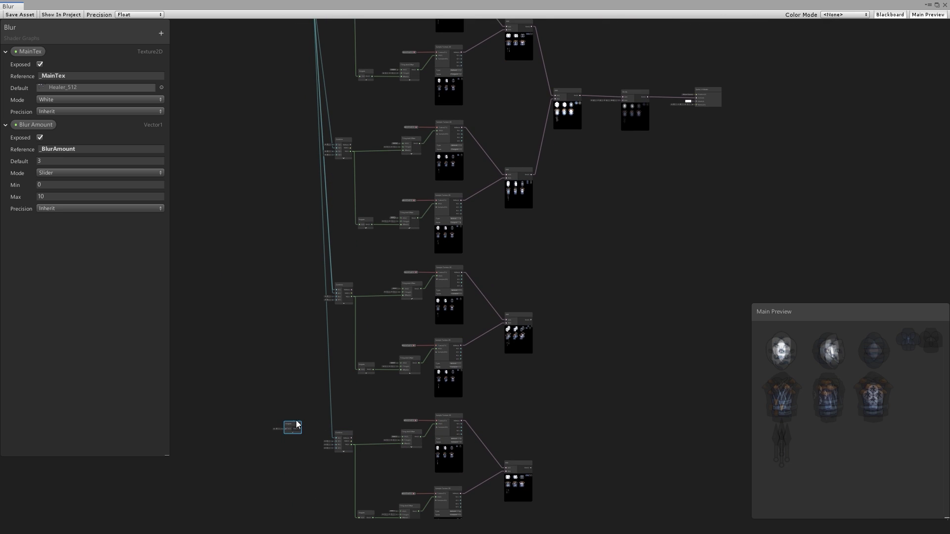
# Feed the scaled Blur Amount through the new Negate into the bottom Combine
pyautogui.scroll(-3, 289, 352)
pyautogui.moveTo(289, 351); pyautogui.dragTo(306, 372, button='middle')
pyautogui.moveTo(283, 115); pyautogui.dragTo(282, 283)
pyautogui.scroll(4, 285, 319)
pyautogui.moveTo(285, 318); pyautogui.dragTo(289, 206, button='middle')
pyautogui.moveTo(289, 145); pyautogui.dragTo(380, 393)
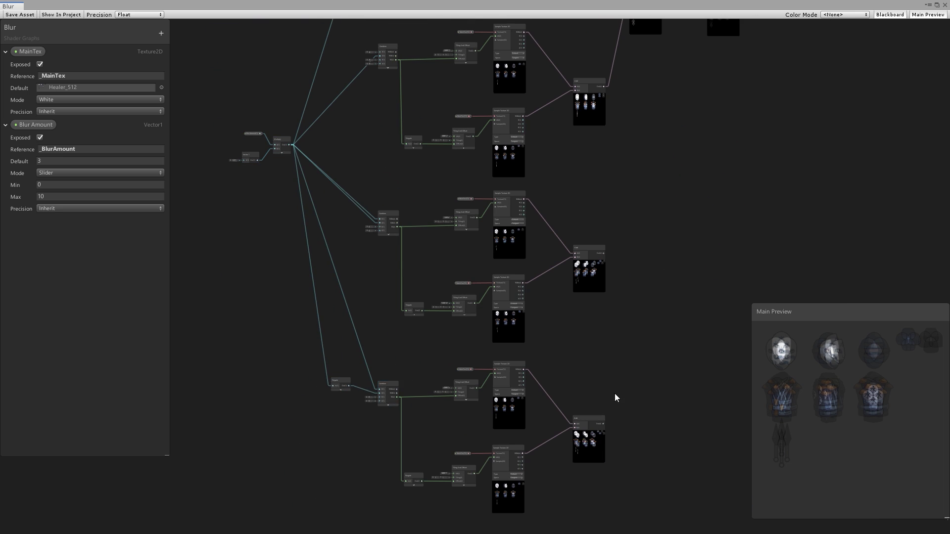
pyautogui.scroll(3, 584, 391)
pyautogui.moveTo(584, 391); pyautogui.dragTo(505, 271, button='middle')
# Add a new Add node summing the two lower Add nodes
pyautogui.scroll(-4, 505, 270)
pyautogui.moveTo(592, 185); pyautogui.dragTo(496, 315, button='middle')
pyautogui.press('space')
pyautogui.scroll(6, 426, 347)
pyautogui.moveTo(412, 121); pyautogui.dragTo(518, 312)
pyautogui.moveTo(412, 465); pyautogui.dragTo(517, 321)
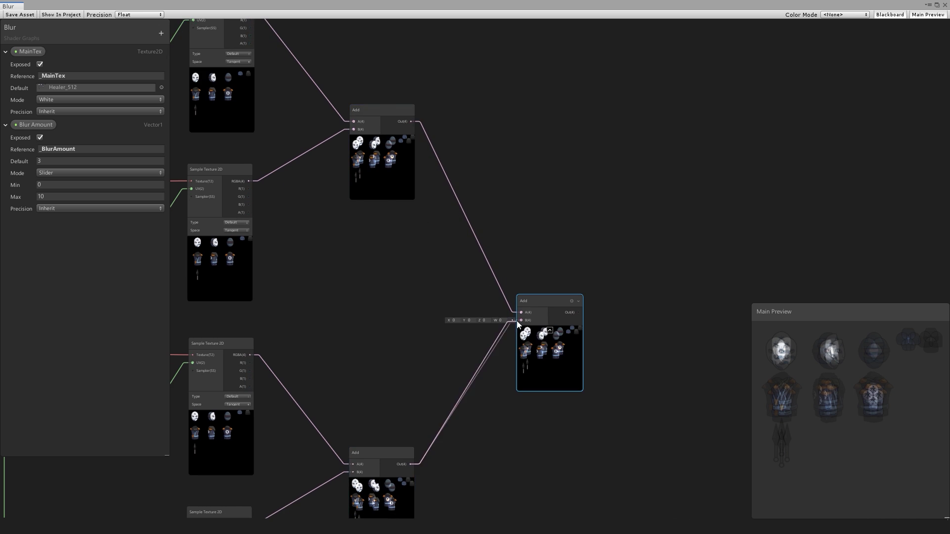
# Create a final Add merging the upper and lower sums and feed it into Divide A
pyautogui.scroll(-8, 517, 198)
pyautogui.moveTo(533, 141); pyautogui.dragTo(434, 271, button='middle')
pyautogui.moveTo(385, 166); pyautogui.dragTo(475, 212)
pyautogui.moveTo(405, 198); pyautogui.dragTo(459, 346)
pyautogui.press('space')
pyautogui.write('add')
pyautogui.press('Return')
pyautogui.moveTo(383, 342); pyautogui.dragTo(473, 333)
pyautogui.moveTo(364, 181); pyautogui.dragTo(408, 313)
pyautogui.moveTo(381, 413); pyautogui.dragTo(407, 316)
pyautogui.scroll(6, 441, 355)
pyautogui.moveTo(353, 256); pyautogui.dragTo(440, 263)
# Set the Divide node's B value to 8
pyautogui.moveTo(433, 206); pyautogui.dragTo(580, 294)
pyautogui.moveTo(583, 252); pyautogui.dragTo(586, 245)
pyautogui.click(390, 264)
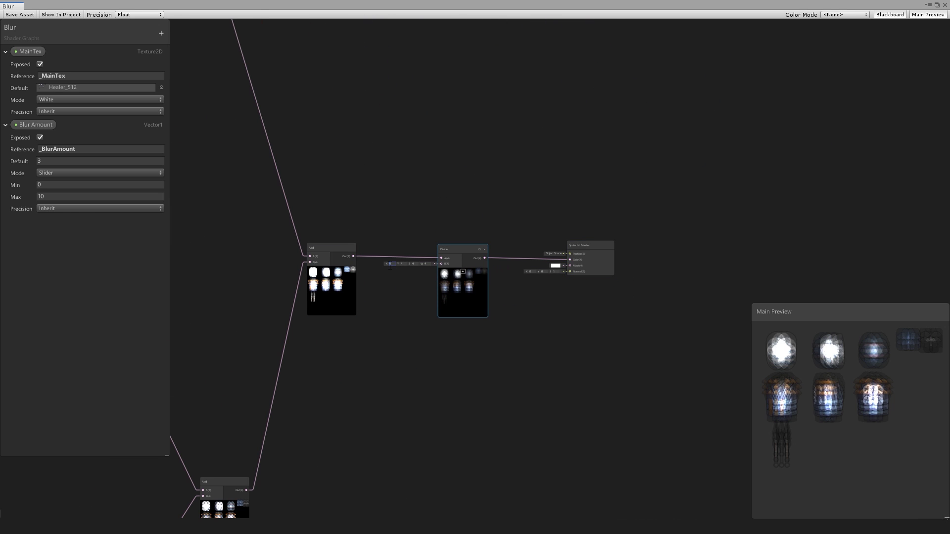
pyautogui.write('8')
pyautogui.press('Tab')
pyautogui.write('8')
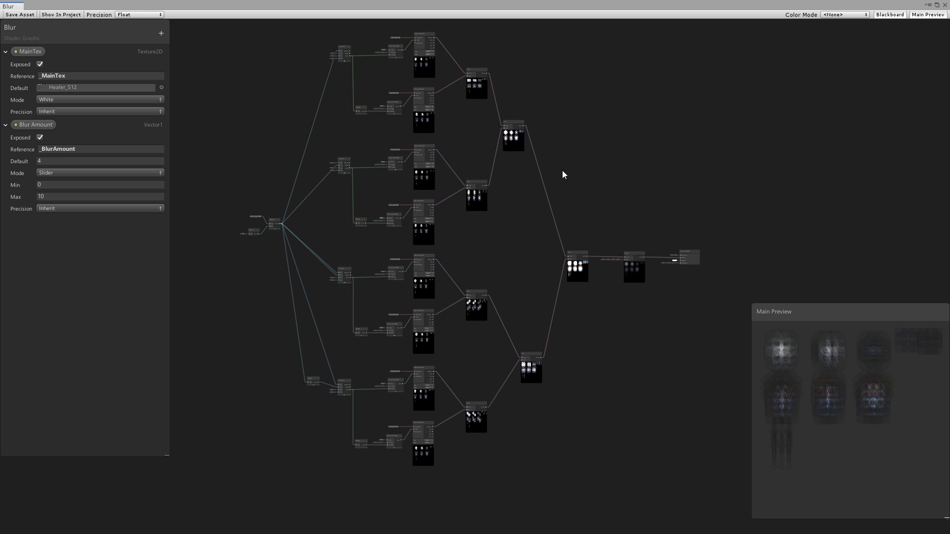
# Inspect the sample groups and their Combine node in the Blur graph
pyautogui.scroll(2, 434, 330)
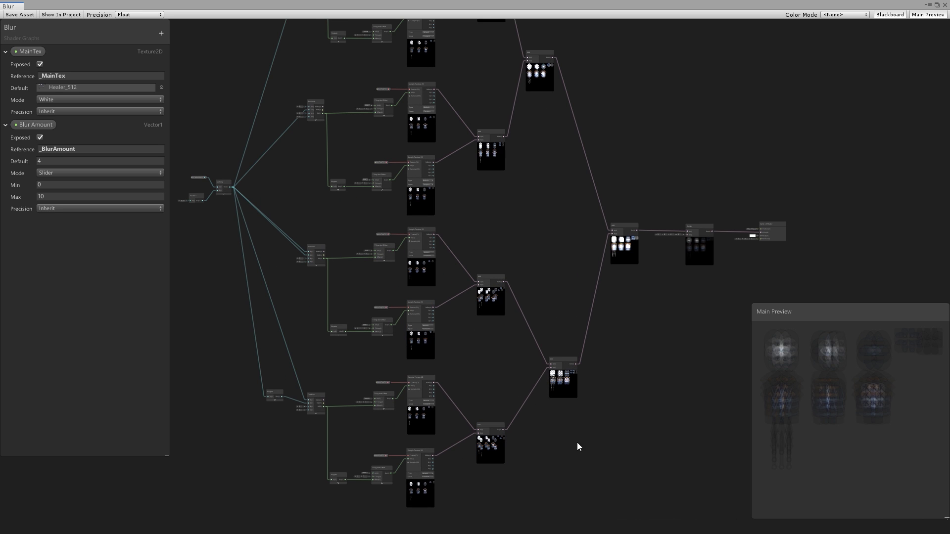
pyautogui.click(483, 312)
pyautogui.scroll(5, 305, 274)
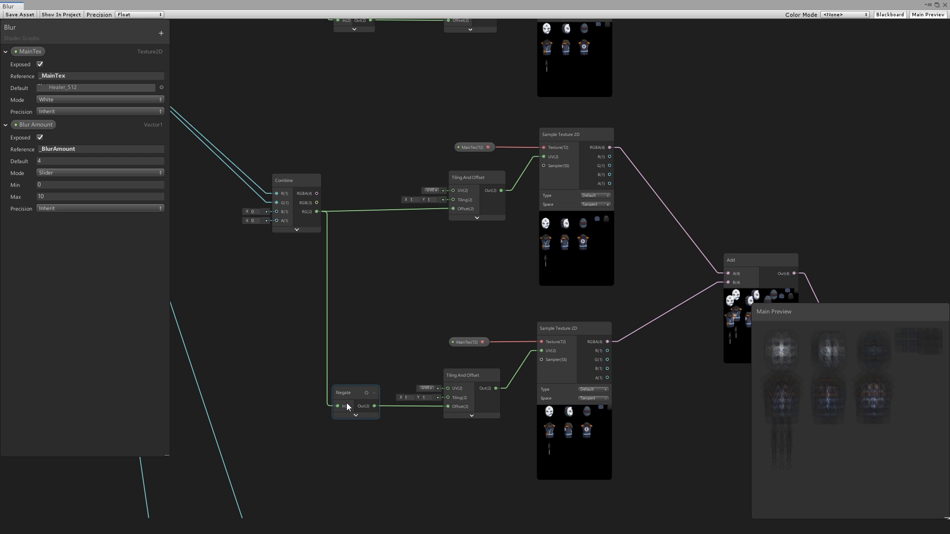
pyautogui.moveTo(605, 255); pyautogui.dragTo(471, 240, button='middle')
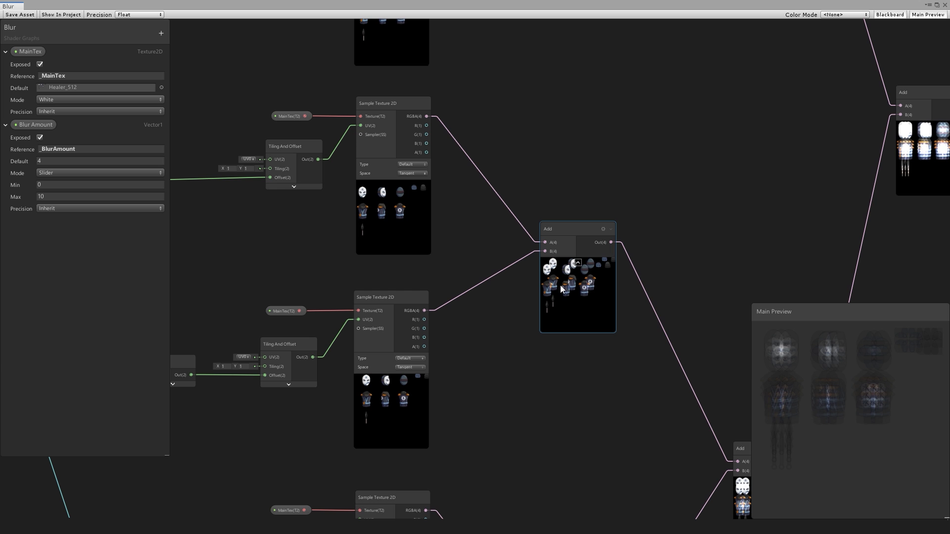
pyautogui.scroll(-2, 511, 342)
pyautogui.moveTo(511, 342); pyautogui.dragTo(635, 68, button='middle')
pyautogui.moveTo(580, 303); pyautogui.dragTo(560, 272, button='middle')
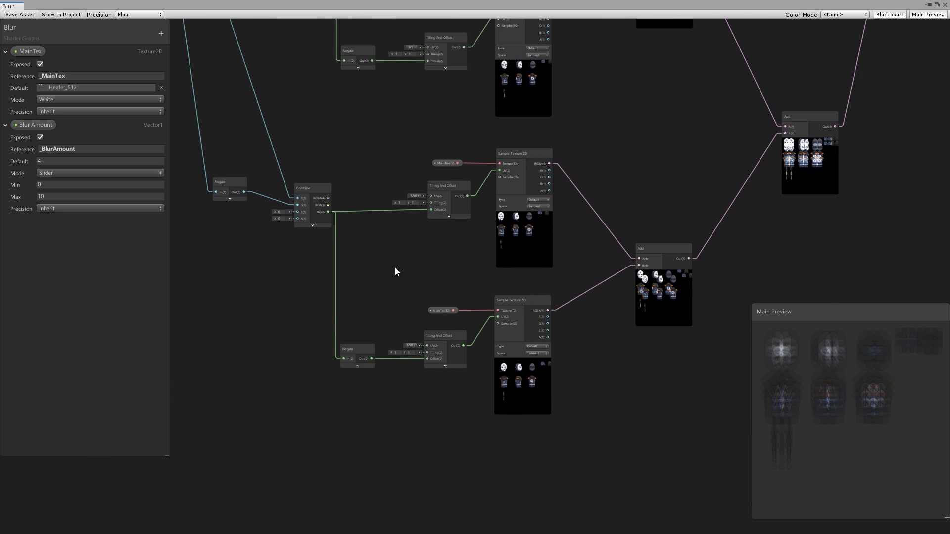
pyautogui.scroll(1, 307, 190)
pyautogui.moveTo(308, 190); pyautogui.dragTo(404, 230, button='middle')
pyautogui.click(407, 238)
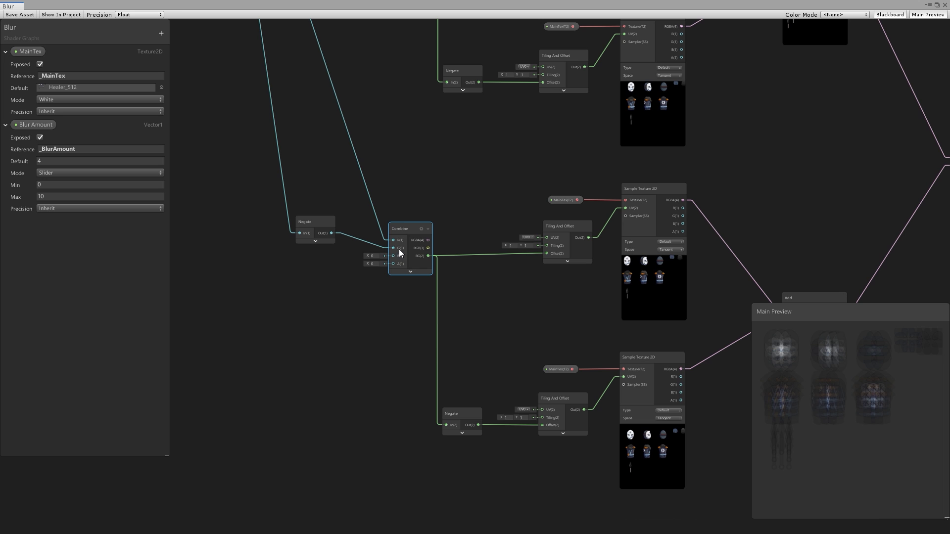
# Trace the Add chain through Divide (B = 8) to Sprite Lit Master, then frame the graph
pyautogui.moveTo(651, 281); pyautogui.dragTo(519, 255, button='middle')
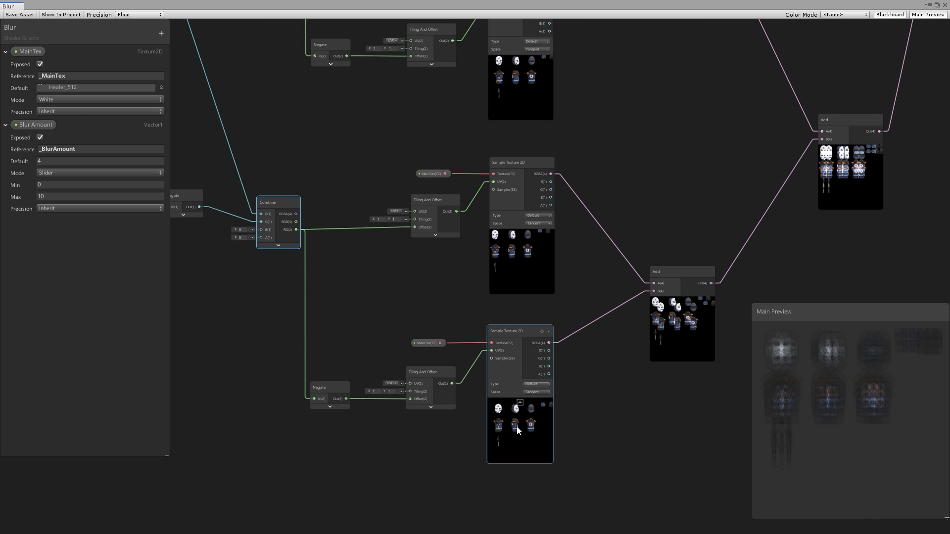
pyautogui.moveTo(618, 326); pyautogui.dragTo(476, 308, button='middle')
pyautogui.click(547, 307)
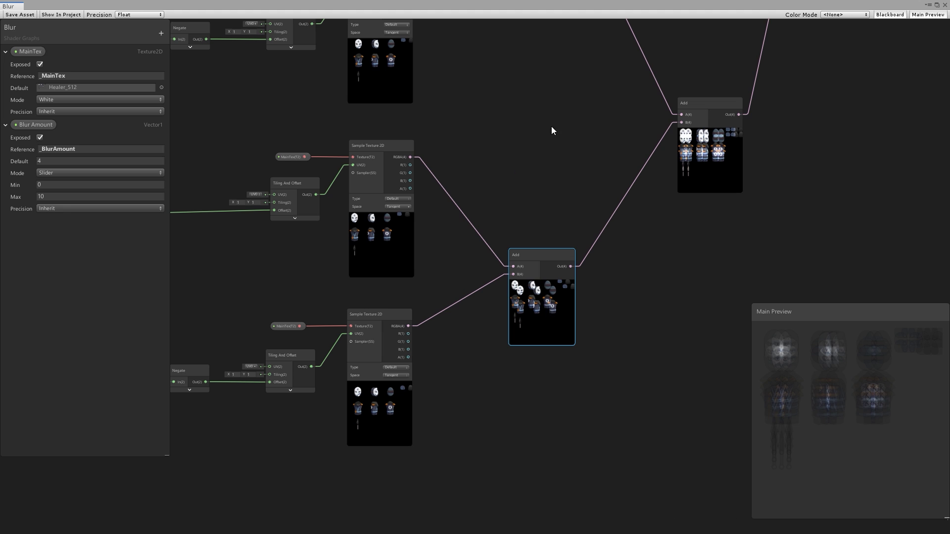
pyautogui.moveTo(553, 130); pyautogui.dragTo(447, 303, button='middle')
pyautogui.click(615, 341)
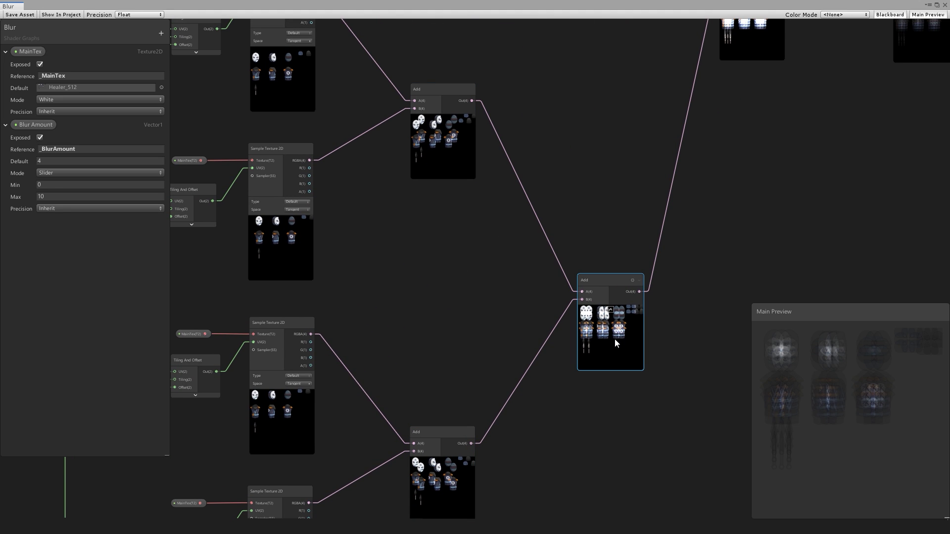
pyautogui.scroll(2, 490, 328)
pyautogui.scroll(-5, 497, 241)
pyautogui.scroll(4, 454, 197)
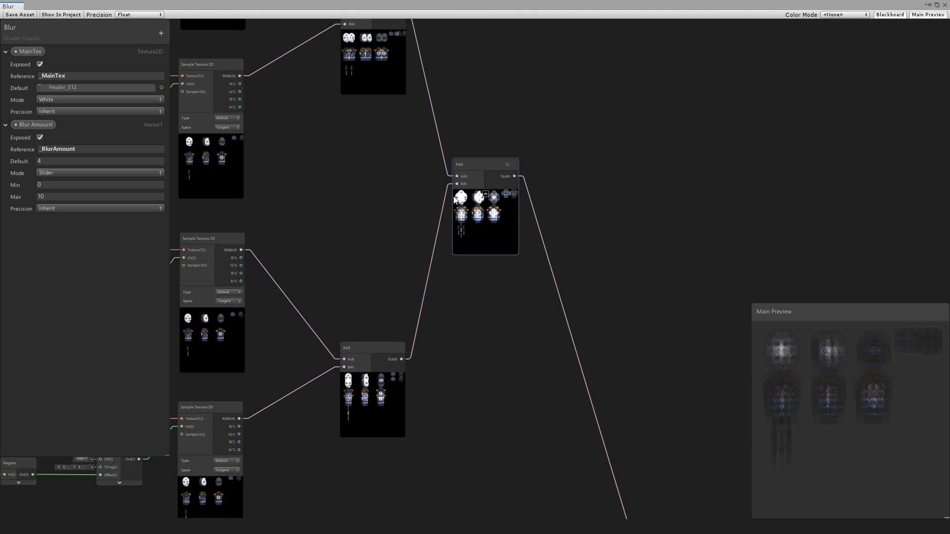
pyautogui.moveTo(510, 368); pyautogui.dragTo(413, 146, button='middle')
pyautogui.click(571, 402)
pyautogui.moveTo(636, 410); pyautogui.dragTo(496, 324, button='middle')
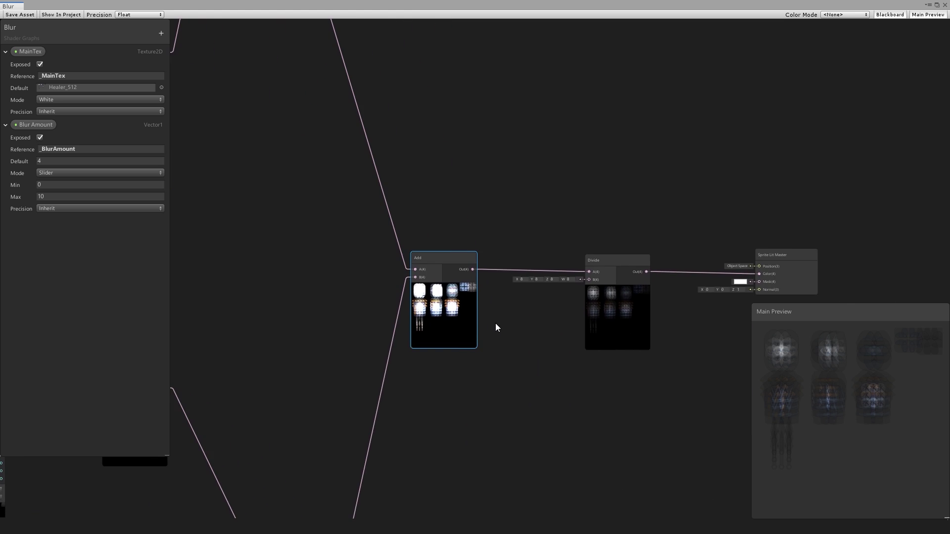
pyautogui.scroll(2, 455, 315)
pyautogui.moveTo(677, 326); pyautogui.dragTo(572, 326, button='middle')
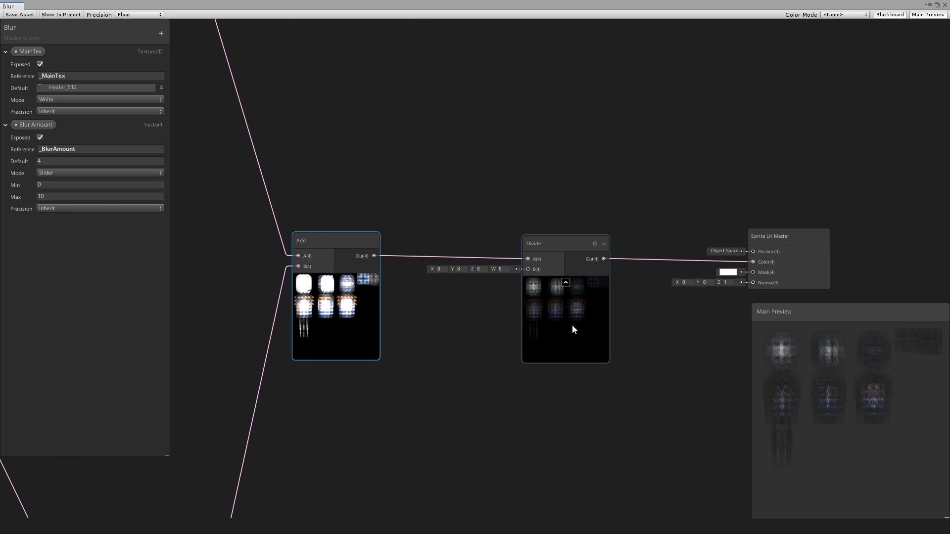
pyautogui.click(572, 329)
pyautogui.scroll(-6, 522, 338)
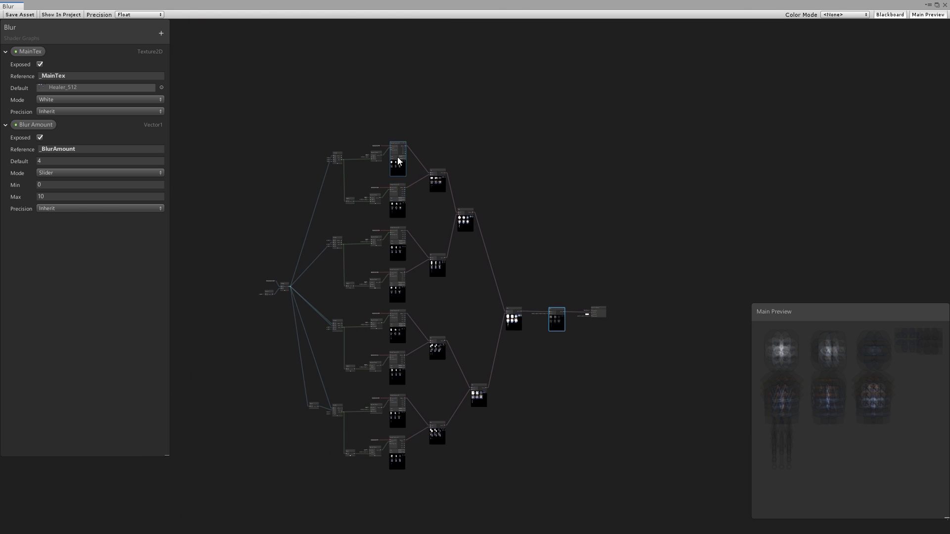
pyautogui.scroll(6, 537, 334)
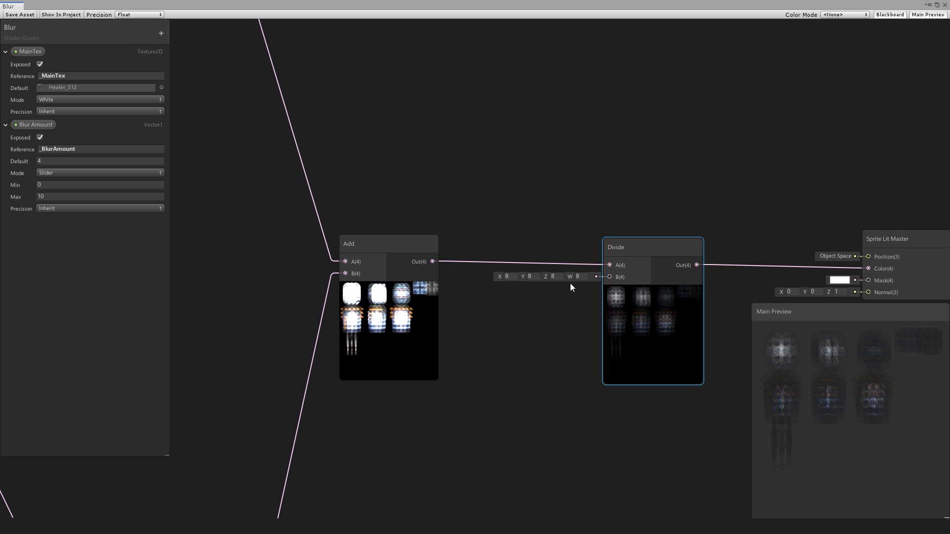
pyautogui.scroll(-6, 579, 335)
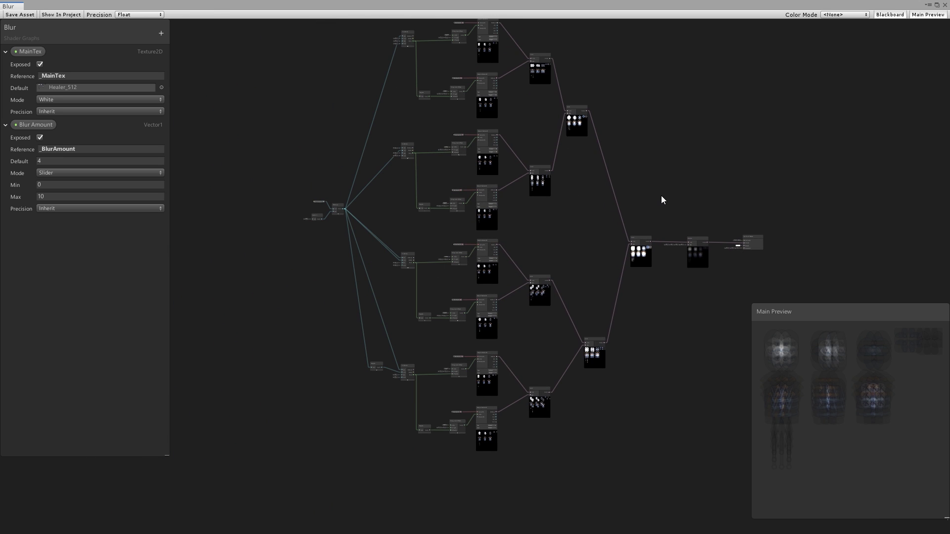
pyautogui.moveTo(682, 156); pyautogui.dragTo(665, 207, button='middle')
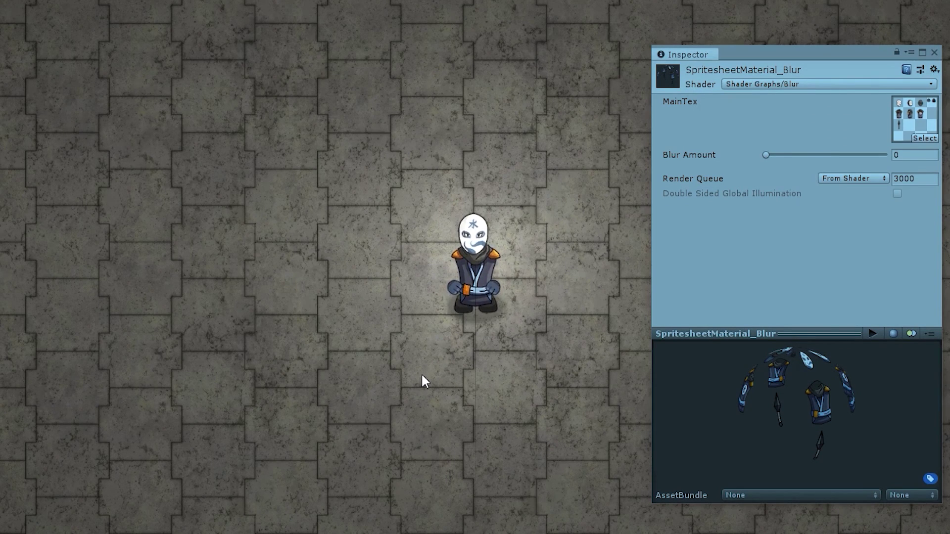
# Raise SpritesheetMaterial_Blur's Blur Amount slider to blur the character
pyautogui.moveTo(767, 152); pyautogui.dragTo(794, 166)
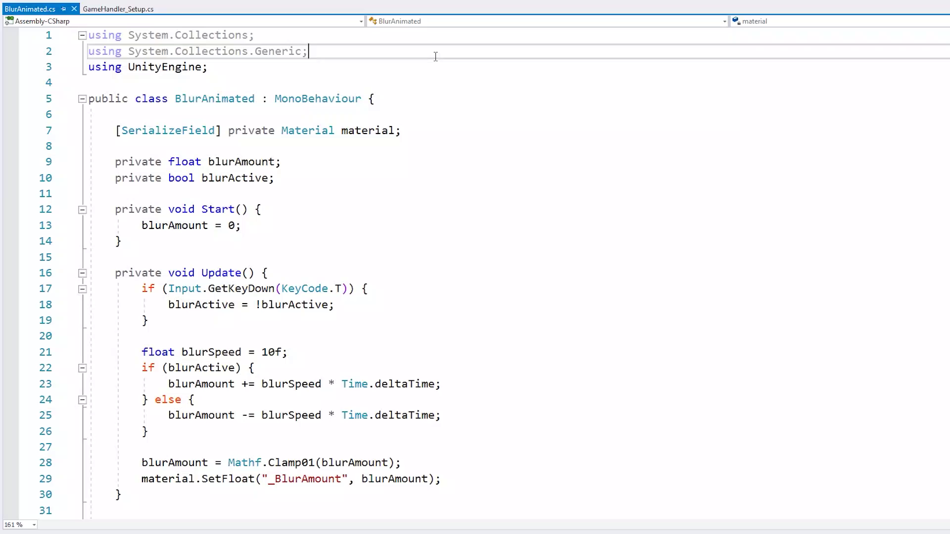
# Review BlurAnimated's material, blurAmount and blurActive fields and the increase/decrease logic
pyautogui.moveTo(297, 84); pyautogui.dragTo(255, 367)
pyautogui.click(470, 193)
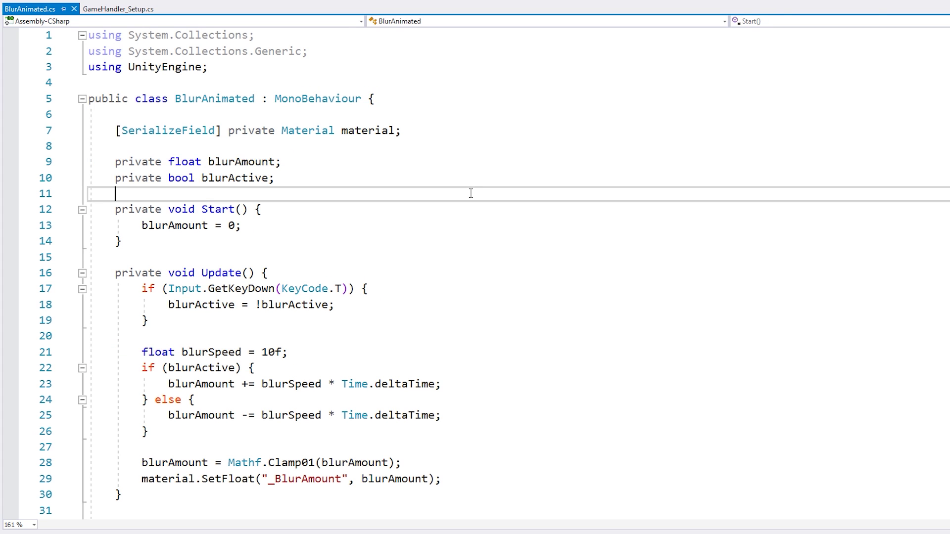
pyautogui.scroll(-1, 463, 239)
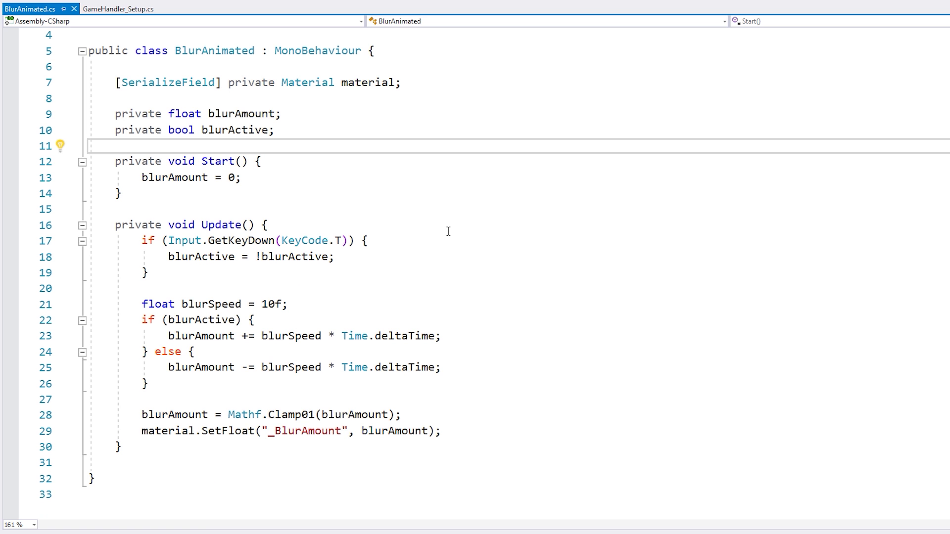
pyautogui.moveTo(428, 85); pyautogui.dragTo(430, 73)
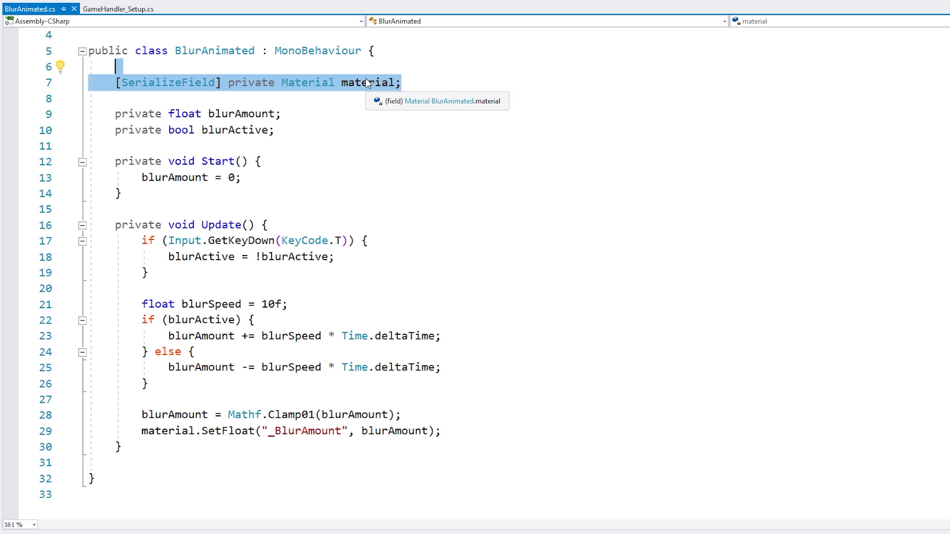
pyautogui.doubleClick(227, 115)
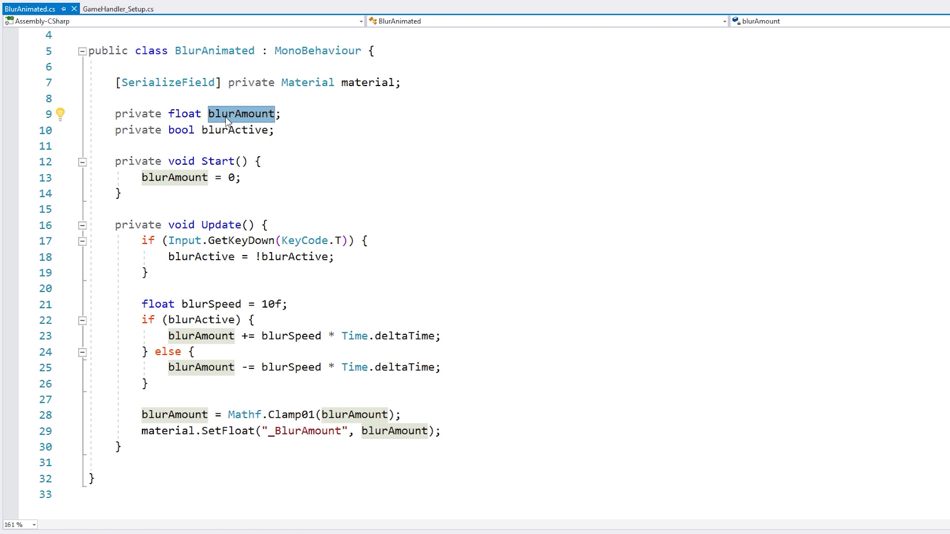
pyautogui.moveTo(261, 129); pyautogui.dragTo(186, 130)
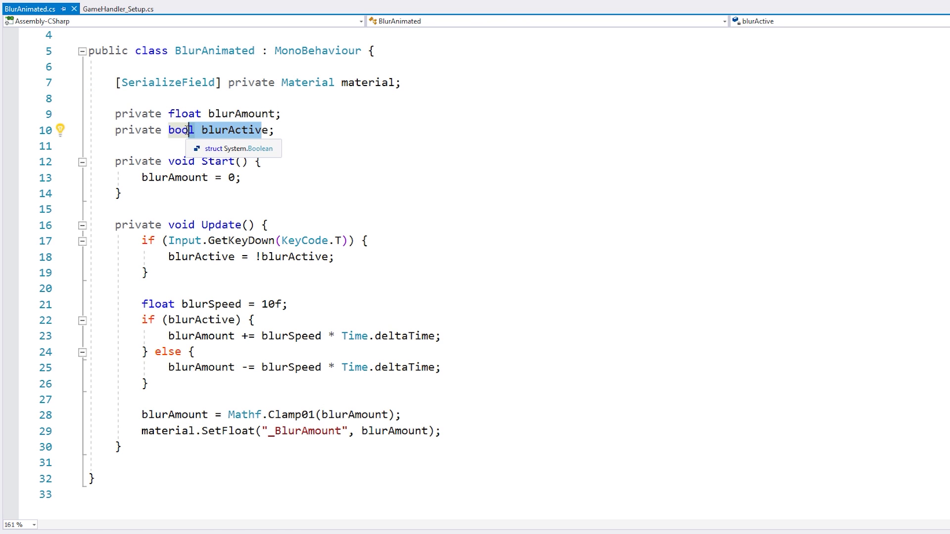
pyautogui.moveTo(281, 222); pyautogui.dragTo(266, 266)
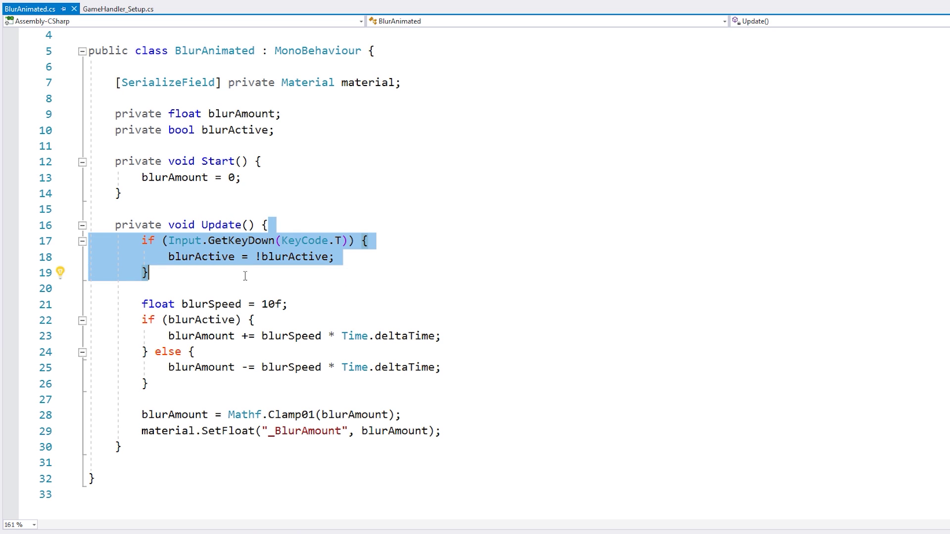
pyautogui.moveTo(174, 320); pyautogui.dragTo(230, 320)
pyautogui.scroll(-1, 258, 315)
pyautogui.moveTo(188, 288); pyautogui.dragTo(235, 289)
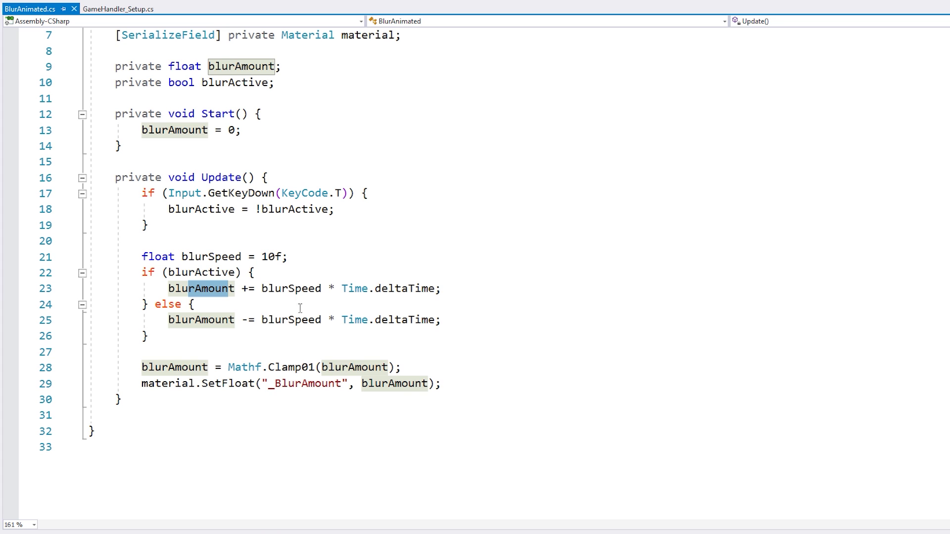
pyautogui.moveTo(194, 320); pyautogui.dragTo(282, 320)
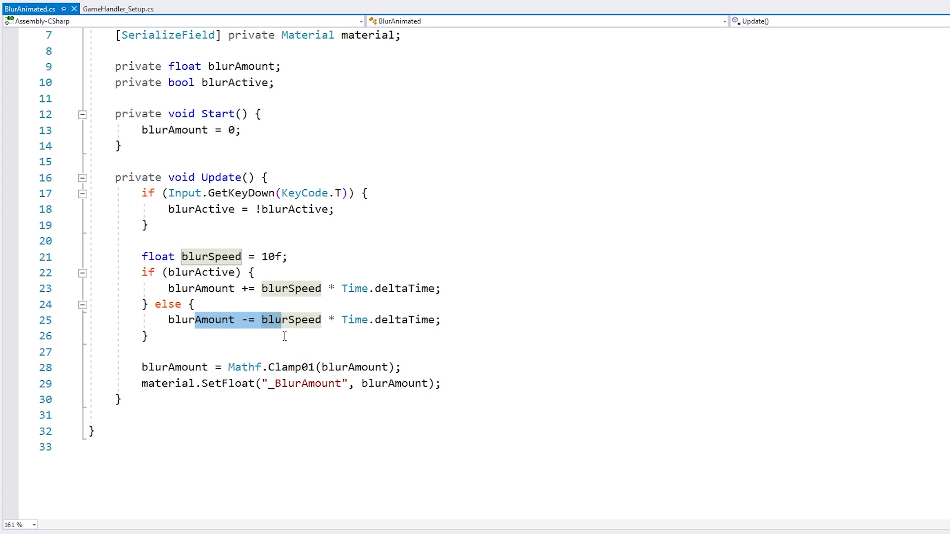
# Replace Mathf.Clamp01(blurAmount) with Mathf.Clamp(blurAmount, 0f, 10f) and save the script
pyautogui.doubleClick(281, 367)
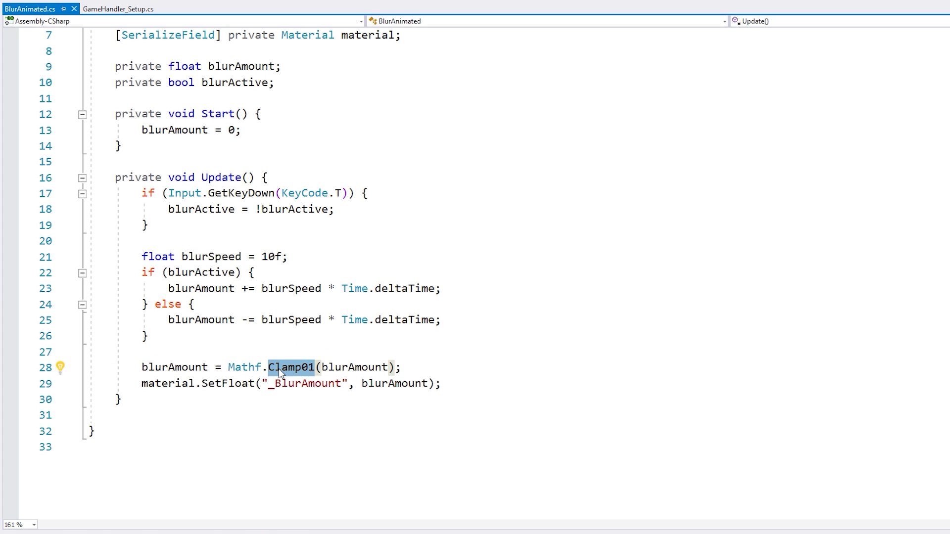
pyautogui.write('Clamp')
pyautogui.hotkey('ctrl', 'Right')
pyautogui.hotkey('ctrl', 'Right')
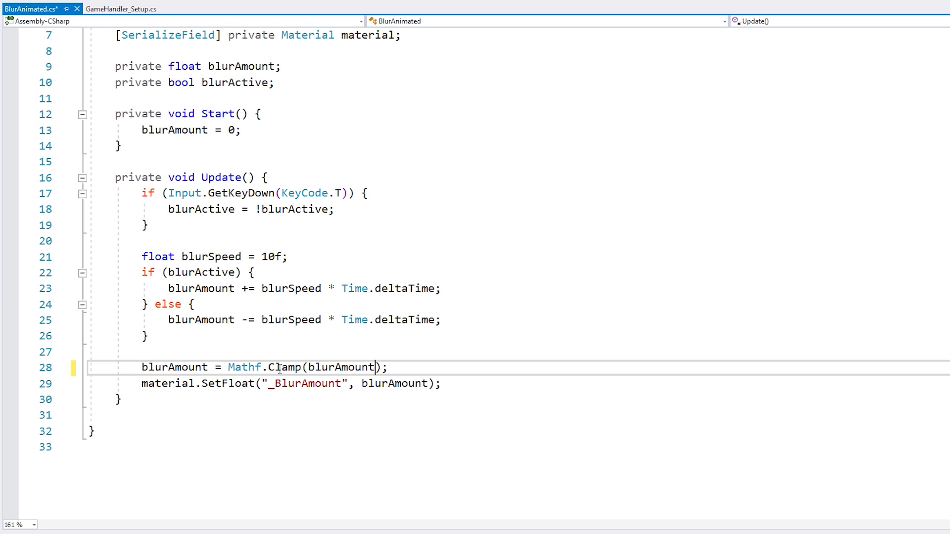
pyautogui.write(', 0f, 10f')
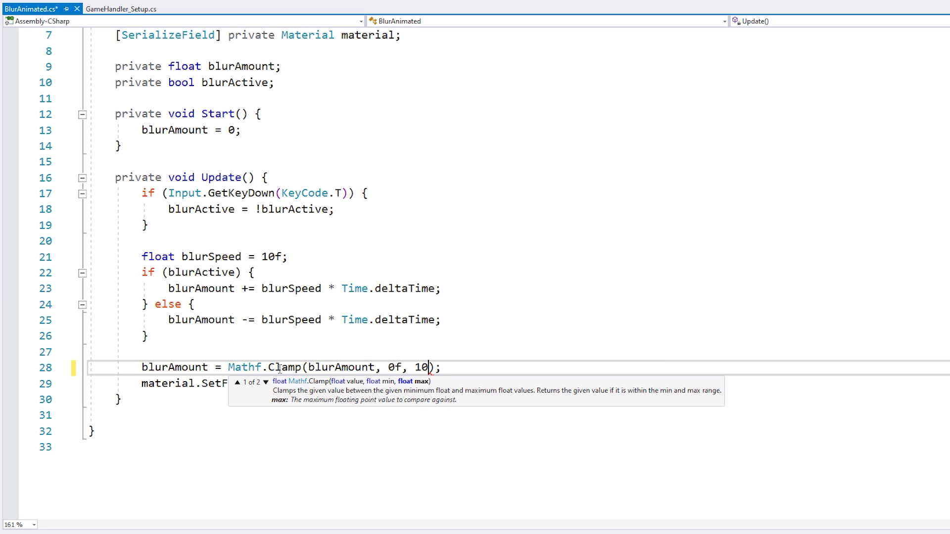
pyautogui.press('Right')
pyautogui.hotkey('ctrl', 's')
# Review line 29's material.SetFloat call using the '_BlurAmount' property name
pyautogui.click(179, 384)
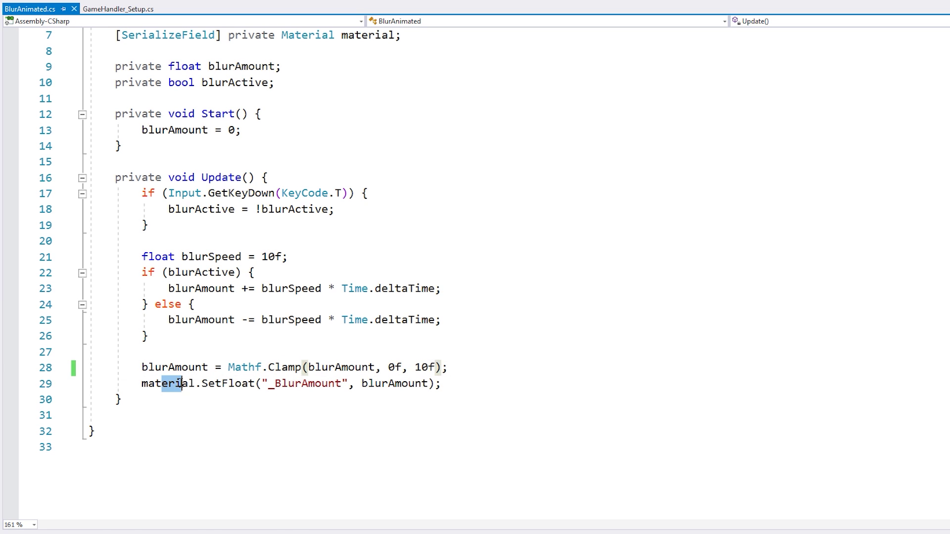
pyautogui.doubleClick(227, 385)
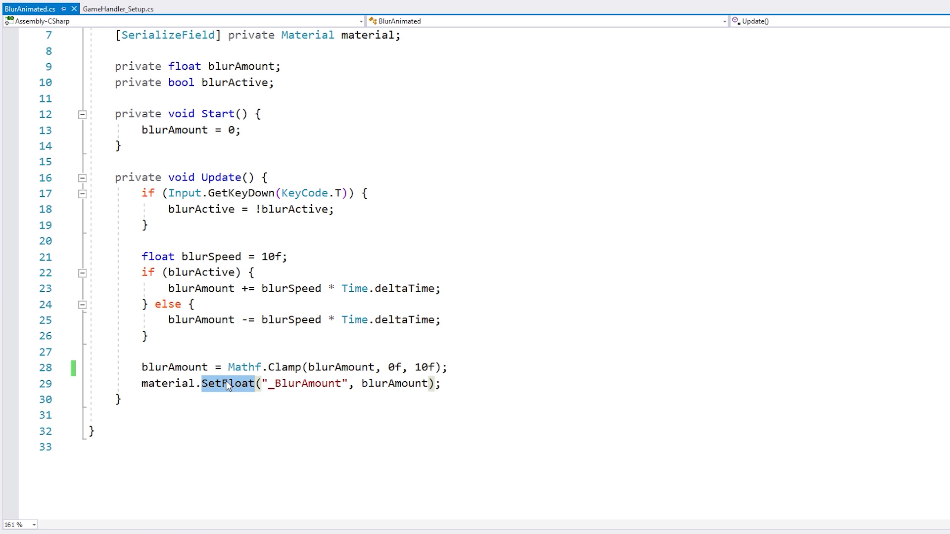
pyautogui.doubleClick(297, 385)
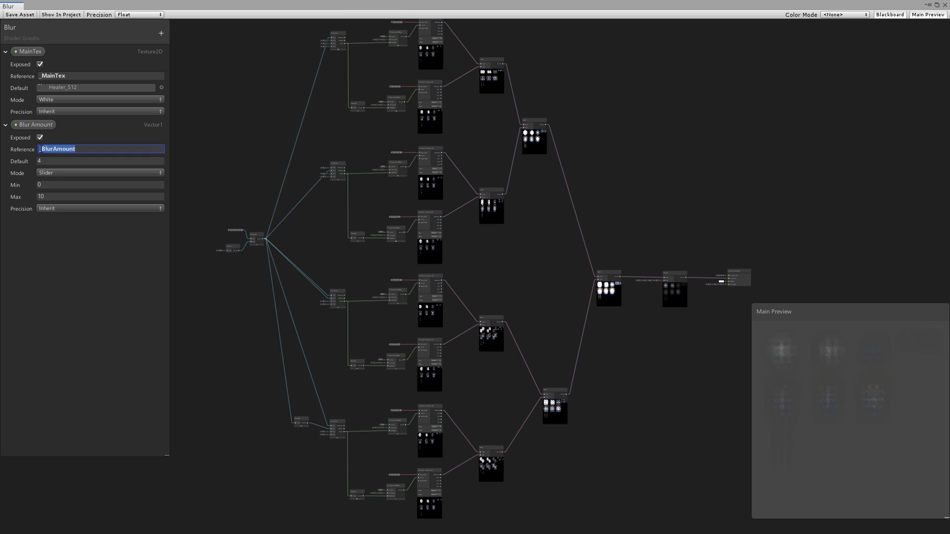
# Compare Blur Amount's _BlurAmount reference with the blurAmount argument on script line 29
pyautogui.click(40, 148)
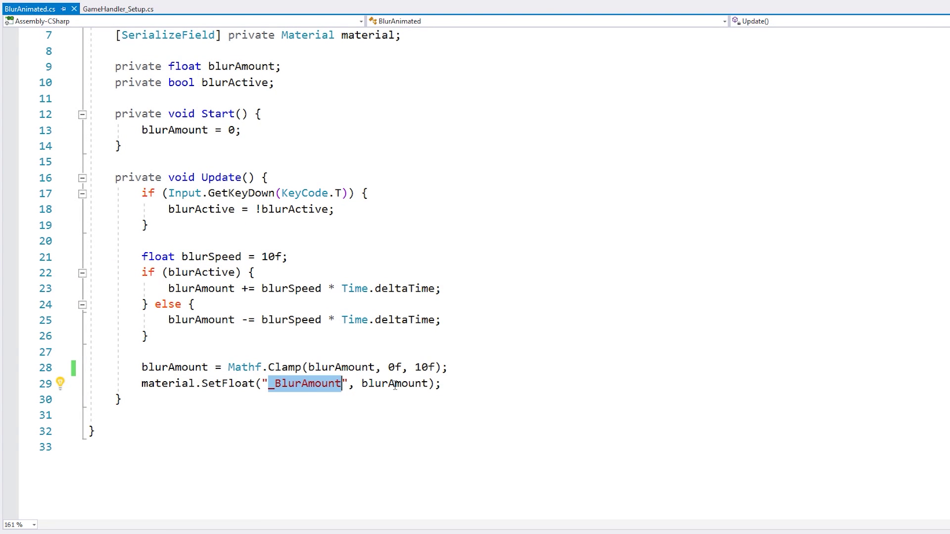
pyautogui.doubleClick(394, 385)
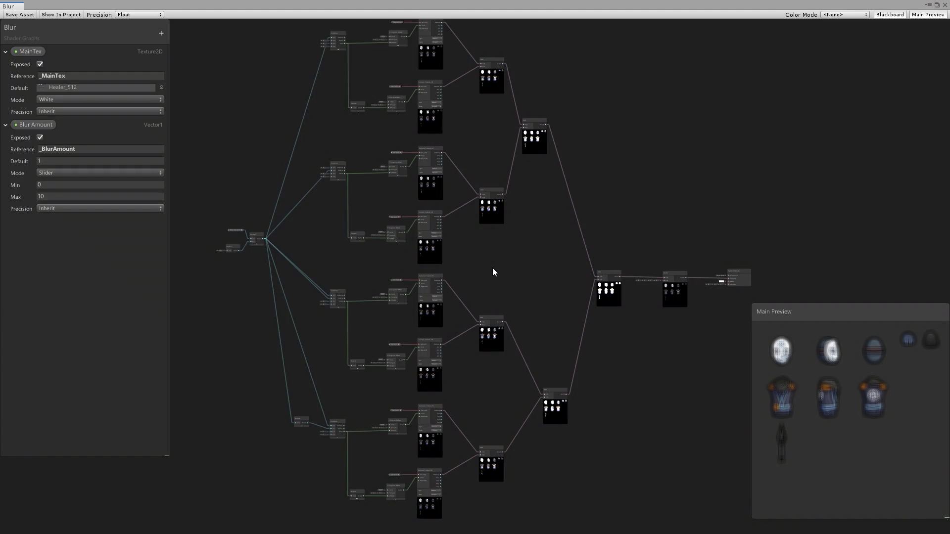
# Pan around the top of the Blur graph to review the texture sampling nodes
pyautogui.scroll(-5, 493, 272)
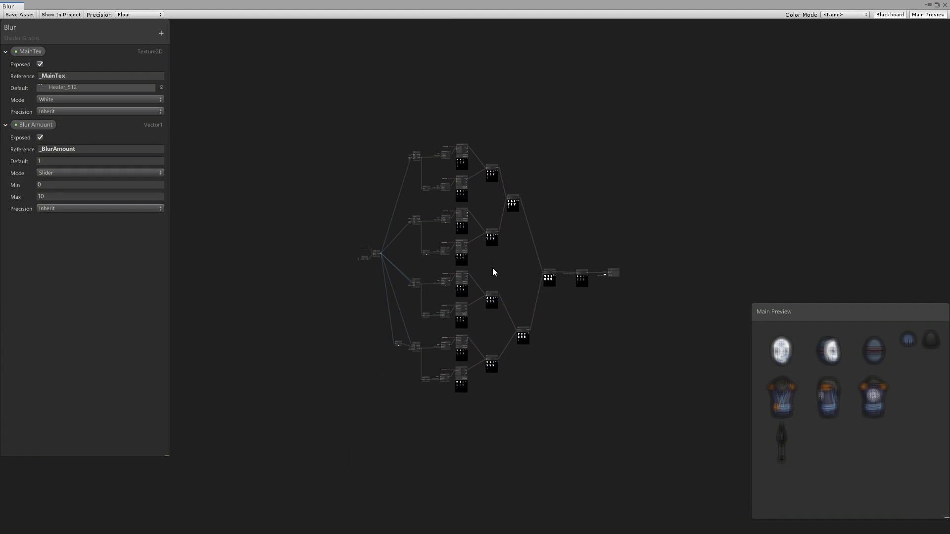
pyautogui.scroll(1, 493, 272)
pyautogui.scroll(3, 528, 267)
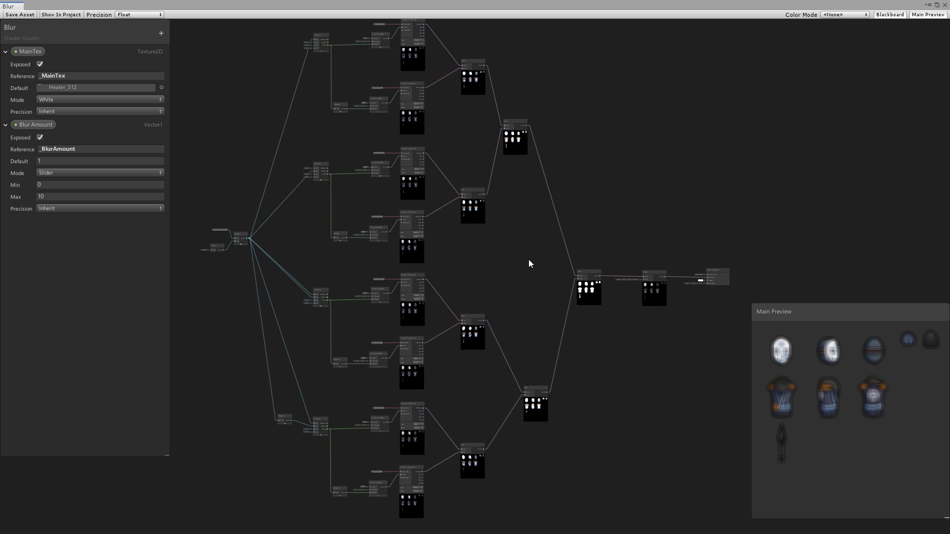
pyautogui.moveTo(528, 260); pyautogui.dragTo(570, 418, button='middle')
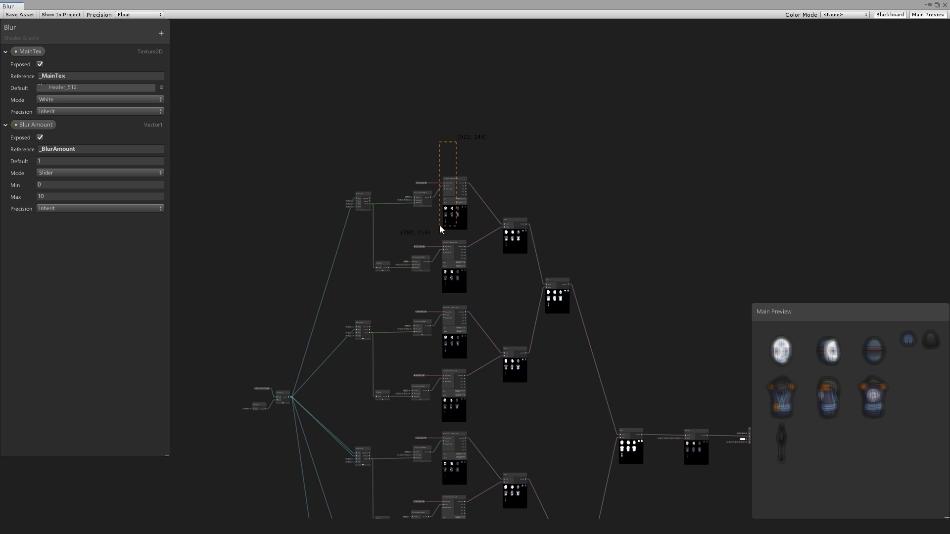
pyautogui.moveTo(456, 142); pyautogui.dragTo(439, 226)
pyautogui.scroll(-3, 520, 383)
pyautogui.moveTo(549, 446); pyautogui.dragTo(558, 298, button='middle')
pyautogui.scroll(2, 559, 257)
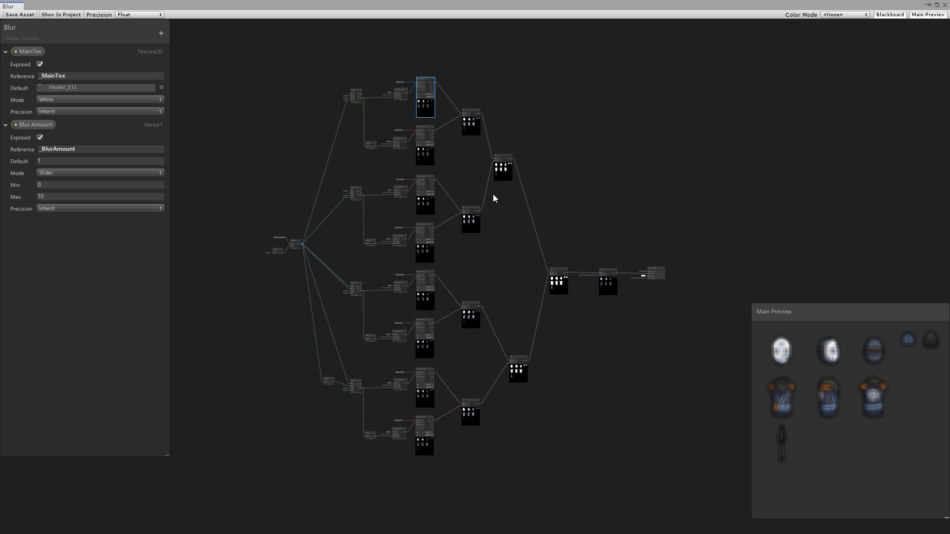
pyautogui.scroll(2, 478, 206)
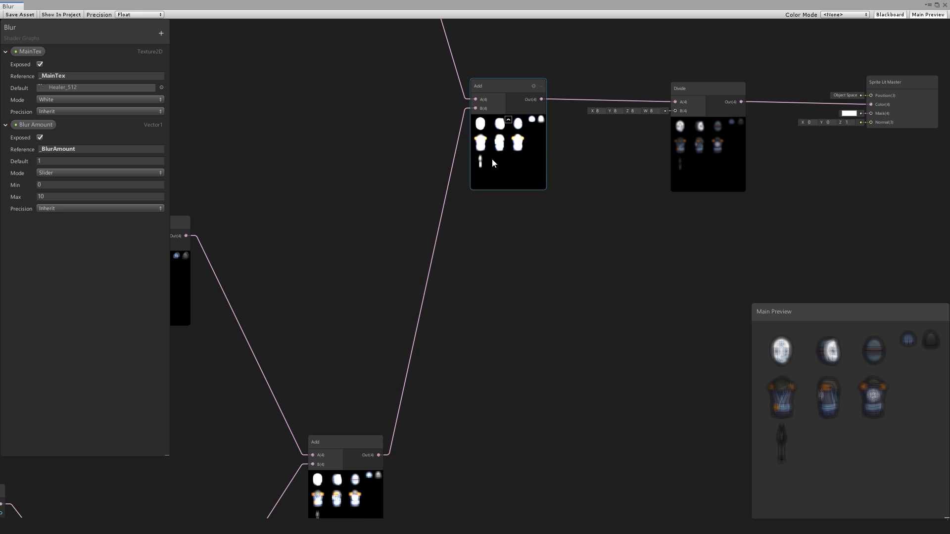
# Inspect the Divide and Sprite Lit Master nodes, then frame the whole blur graph
pyautogui.moveTo(551, 193); pyautogui.dragTo(388, 260, button='middle')
pyautogui.click(546, 227)
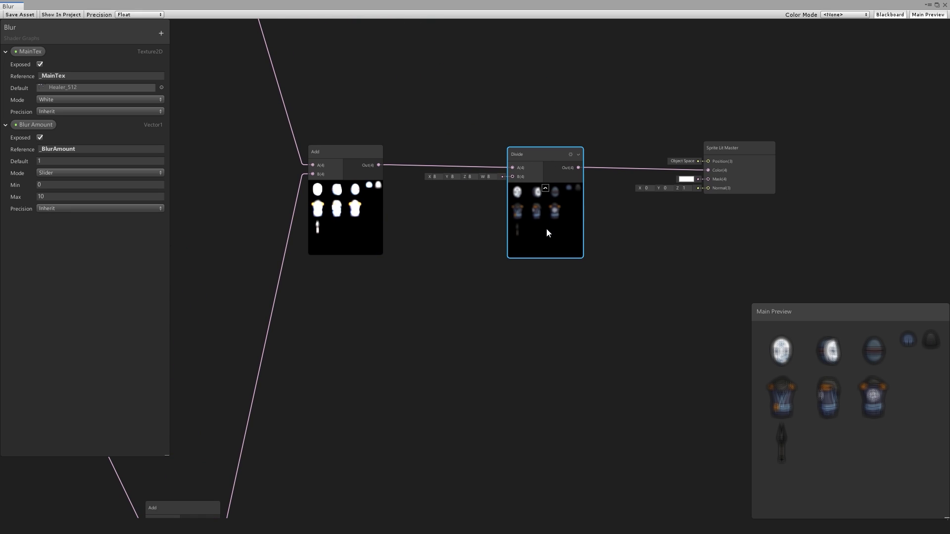
pyautogui.click(732, 177)
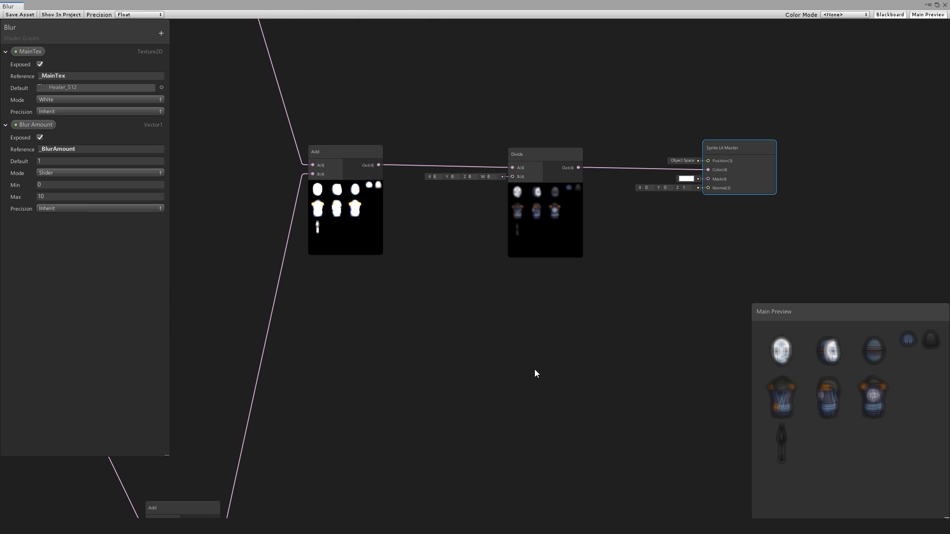
pyautogui.scroll(-8, 534, 369)
pyautogui.moveTo(485, 386); pyautogui.dragTo(692, 373, button='middle')
pyautogui.scroll(-3, 669, 365)
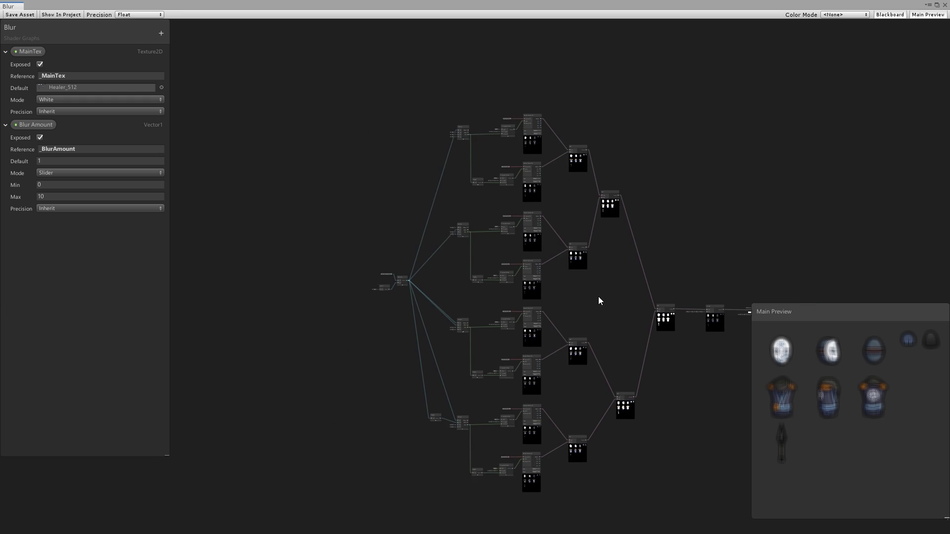
pyautogui.moveTo(598, 297); pyautogui.dragTo(572, 299, button='middle')
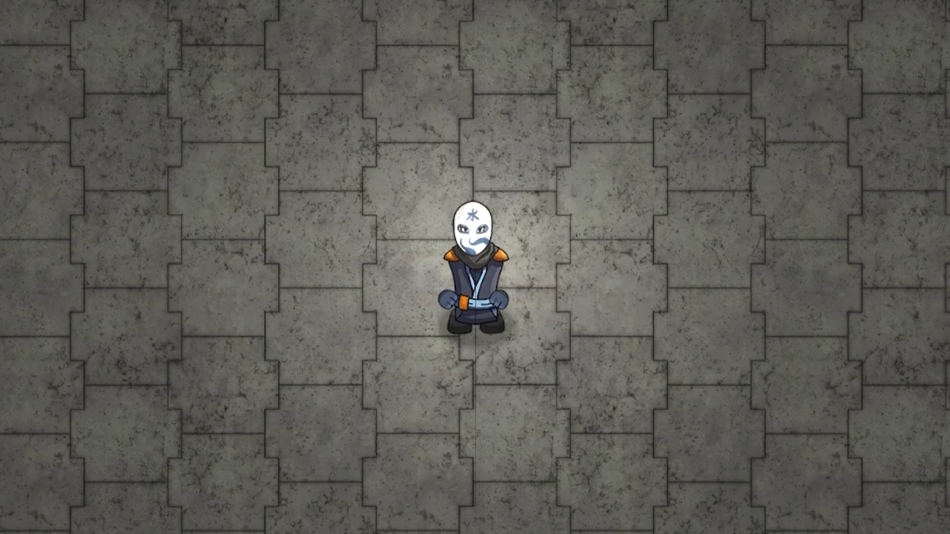